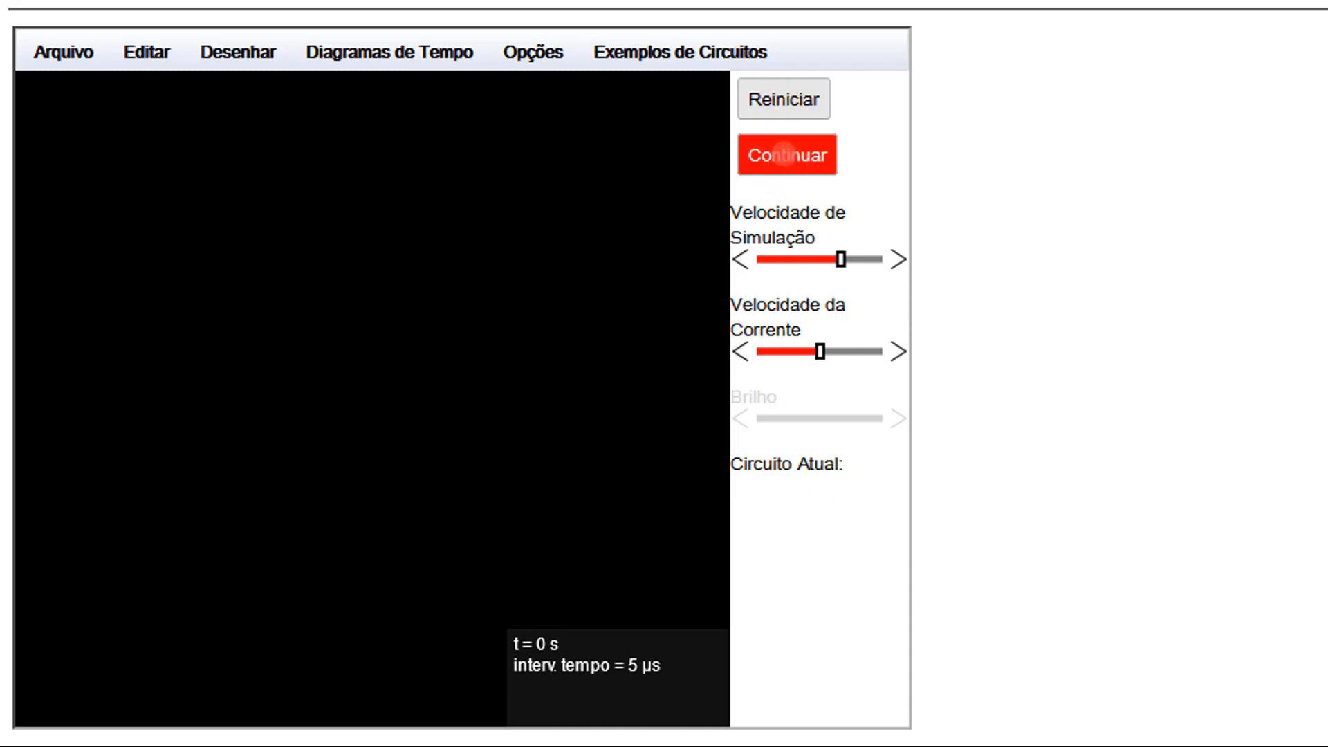
Toggle the circuit simulation between running and stopped, leaving it running
left_click(784, 154)
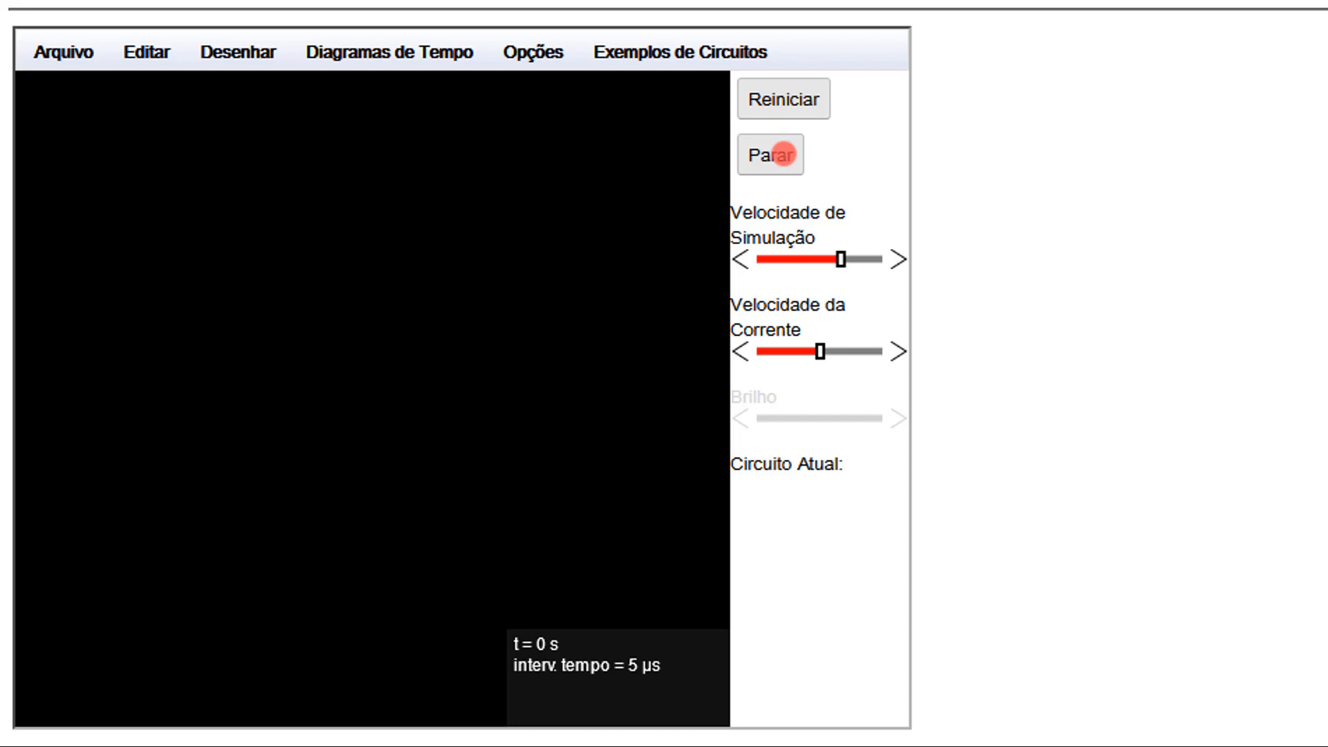
left_click(784, 154)
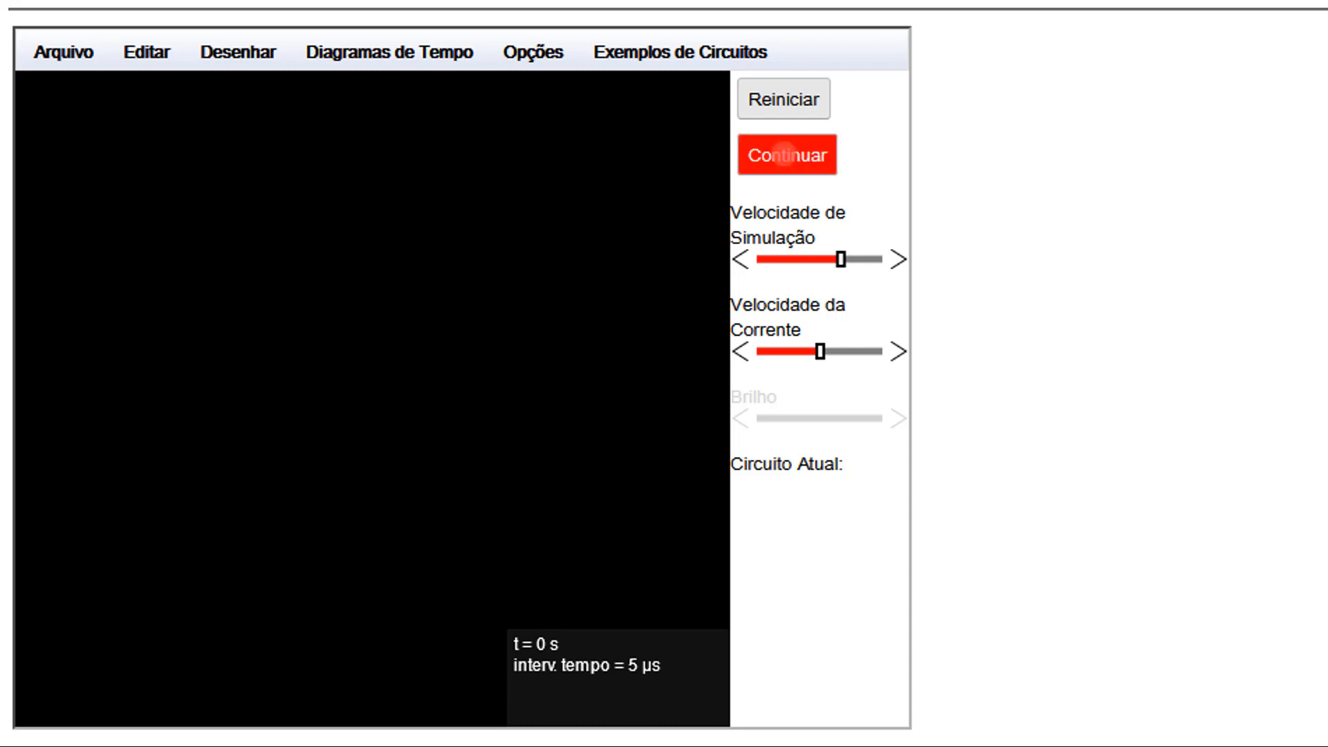
left_click(784, 154)
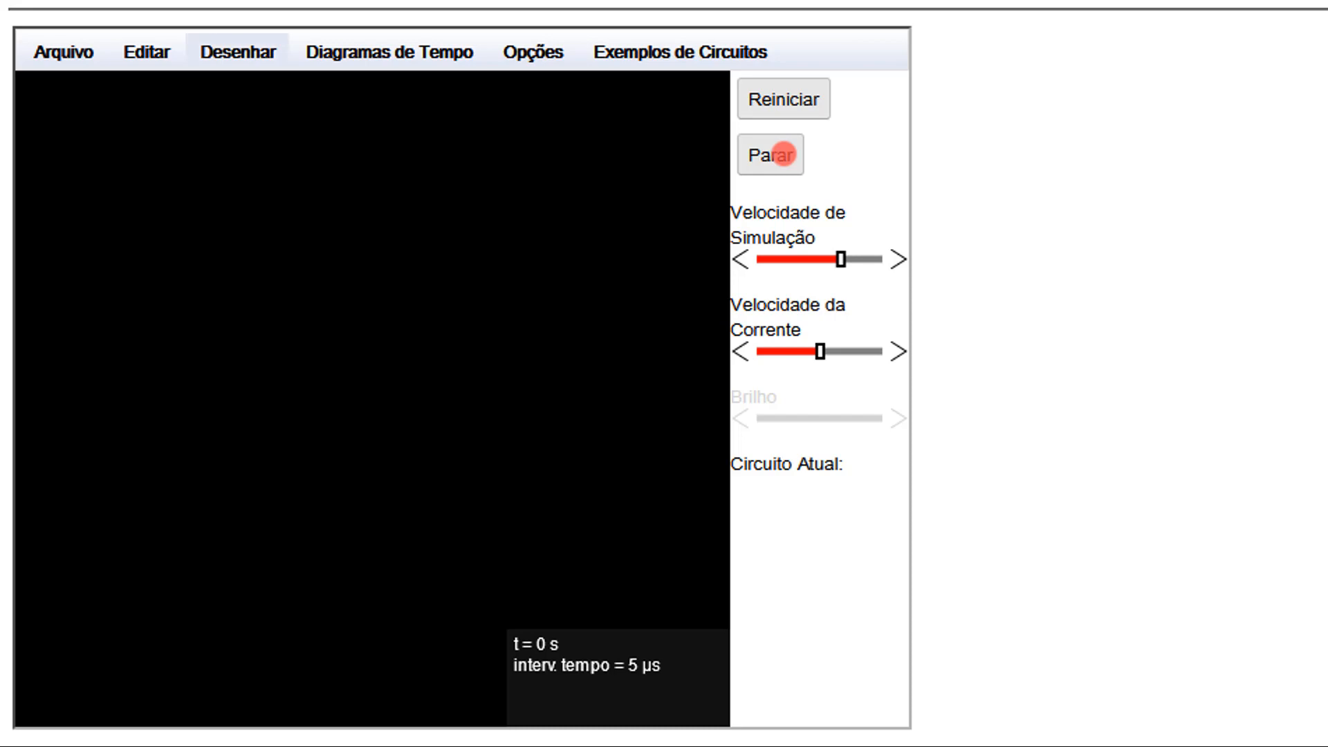
Draw a horizontal resistor in the upper part of the empty canvas and a vertical resistor down from its right end
left_click(238, 52)
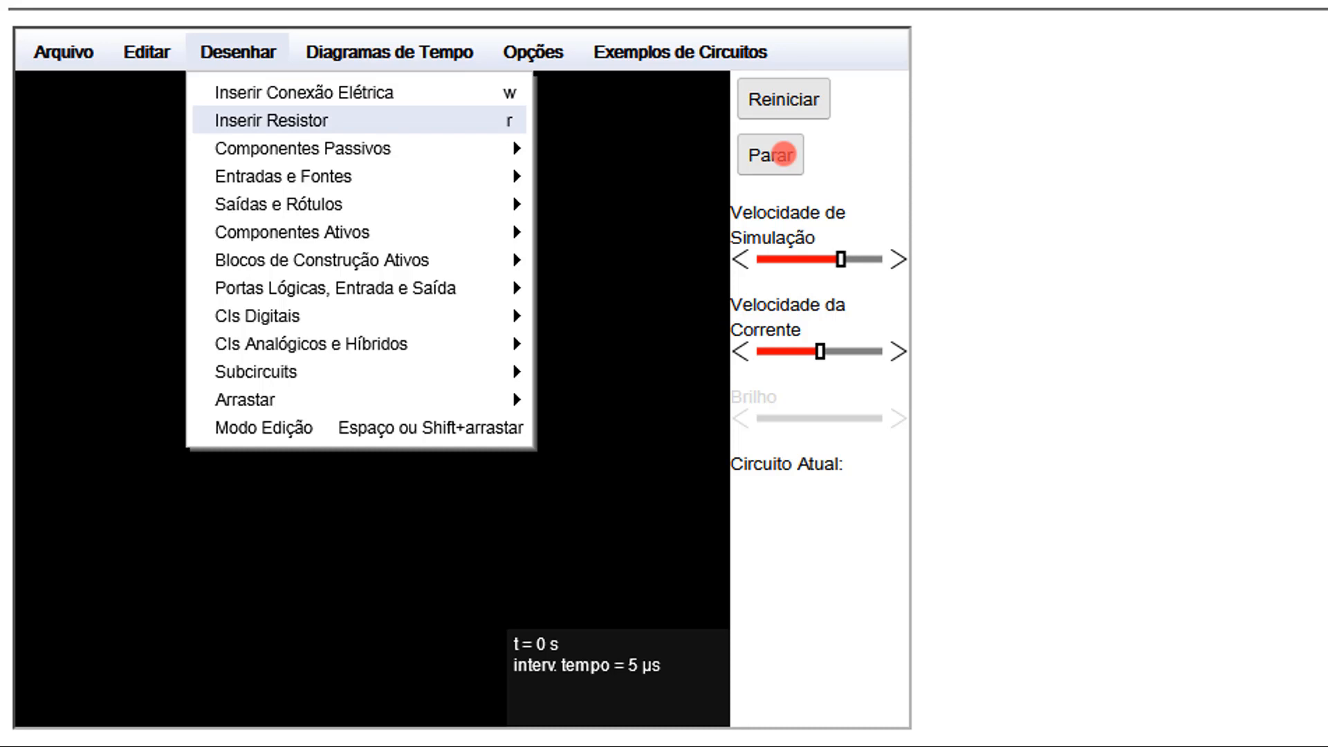
key("Down")
key("Right")
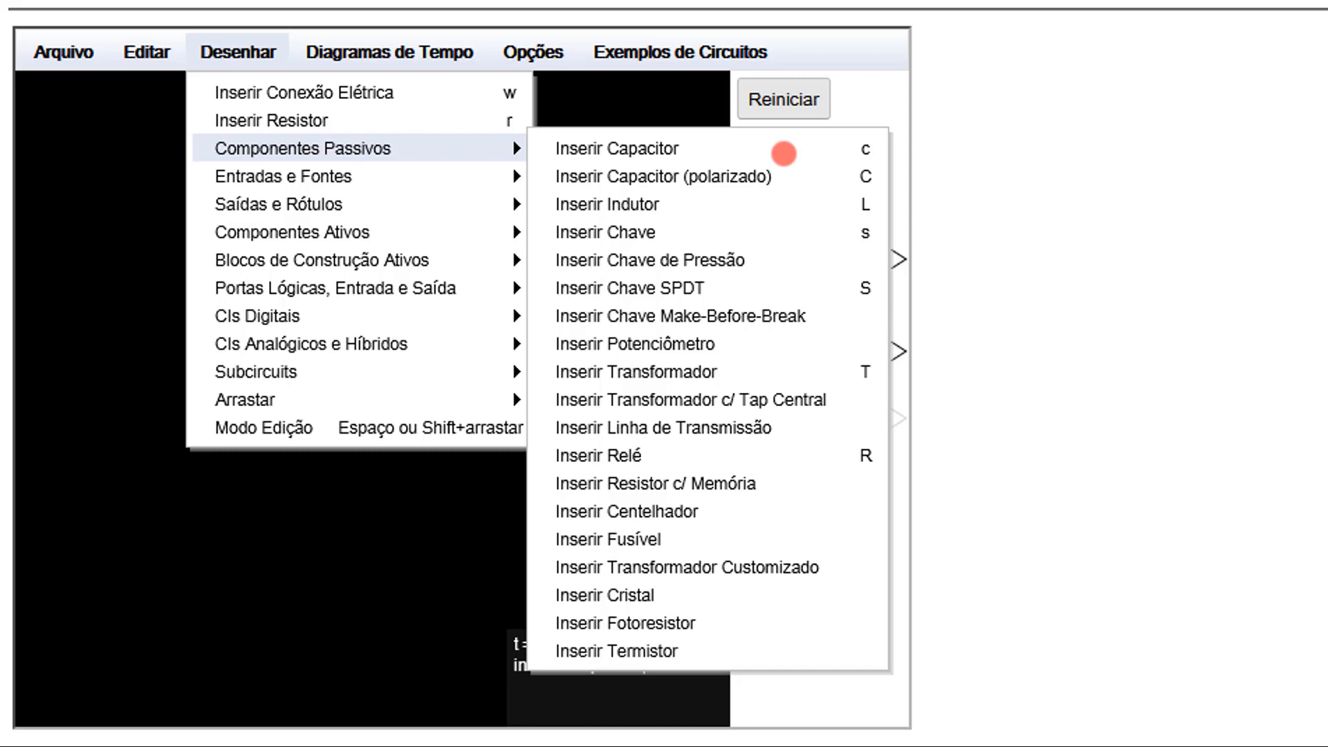
key("Left")
key("Up")
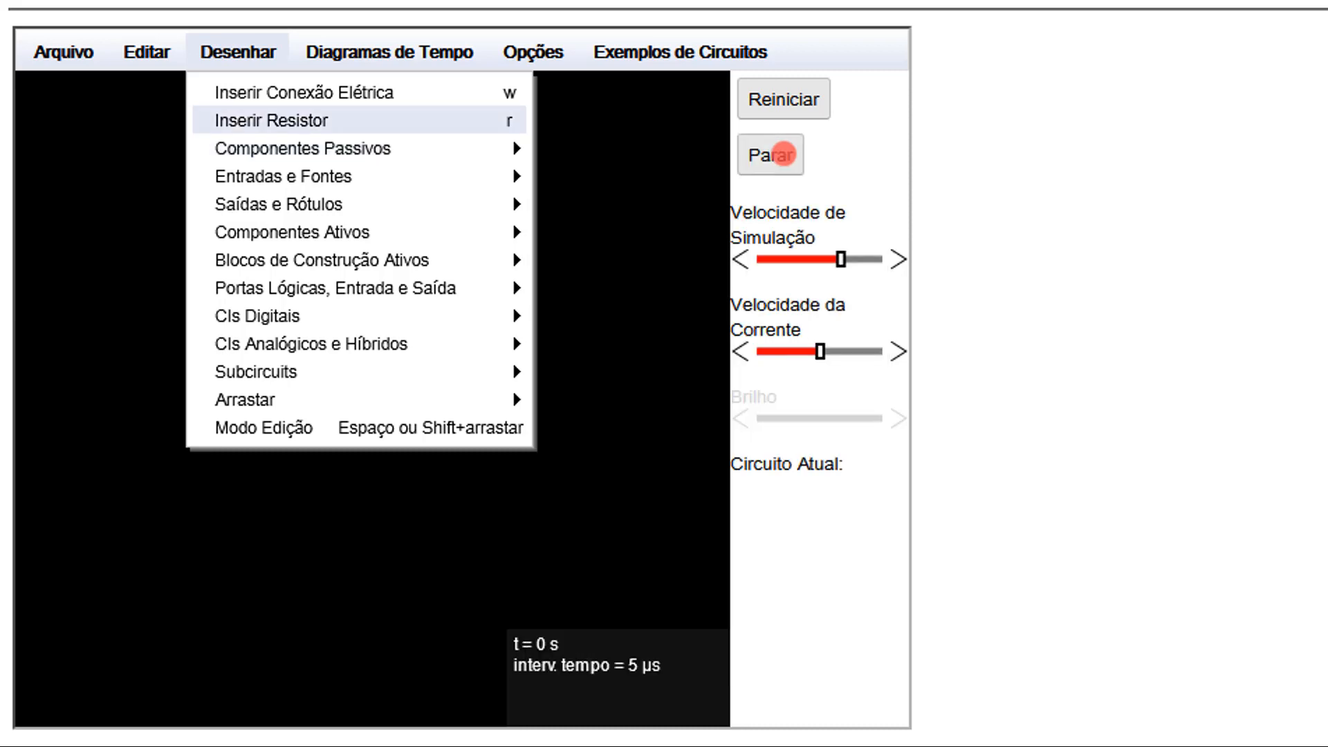
key("Up")
key("Down")
key("Return")
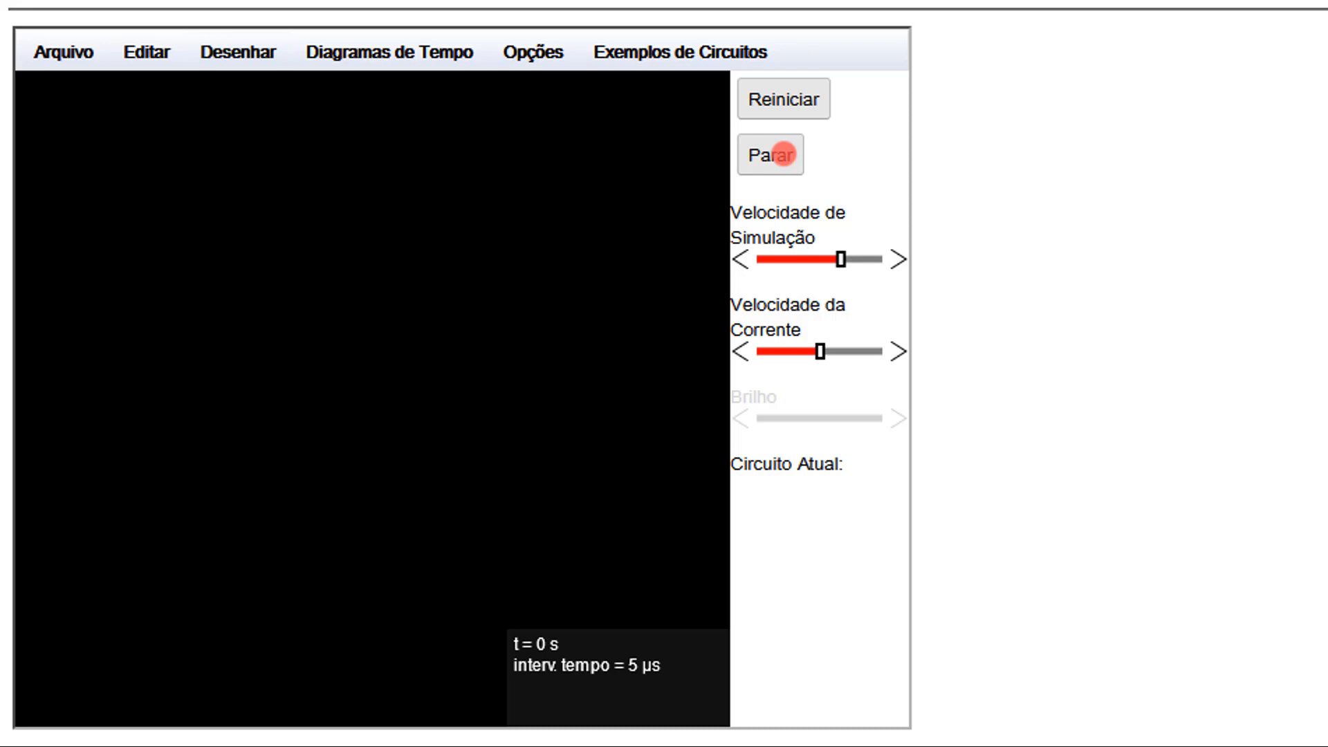
left_click_drag(218, 255, 451, 256)
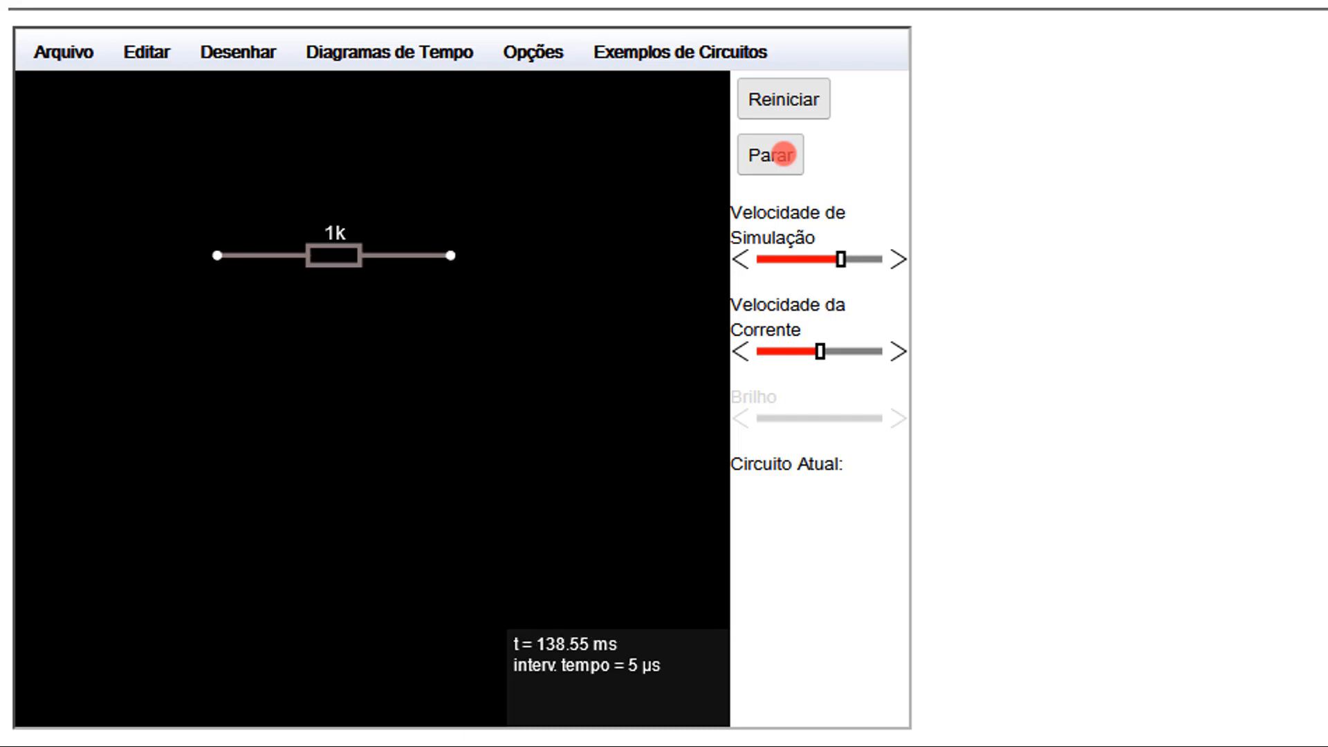
mouse_move(450, 256)
left_mouse_down()
mouse_move(451, 462)
mouse_move(451, 437)
left_mouse_up()
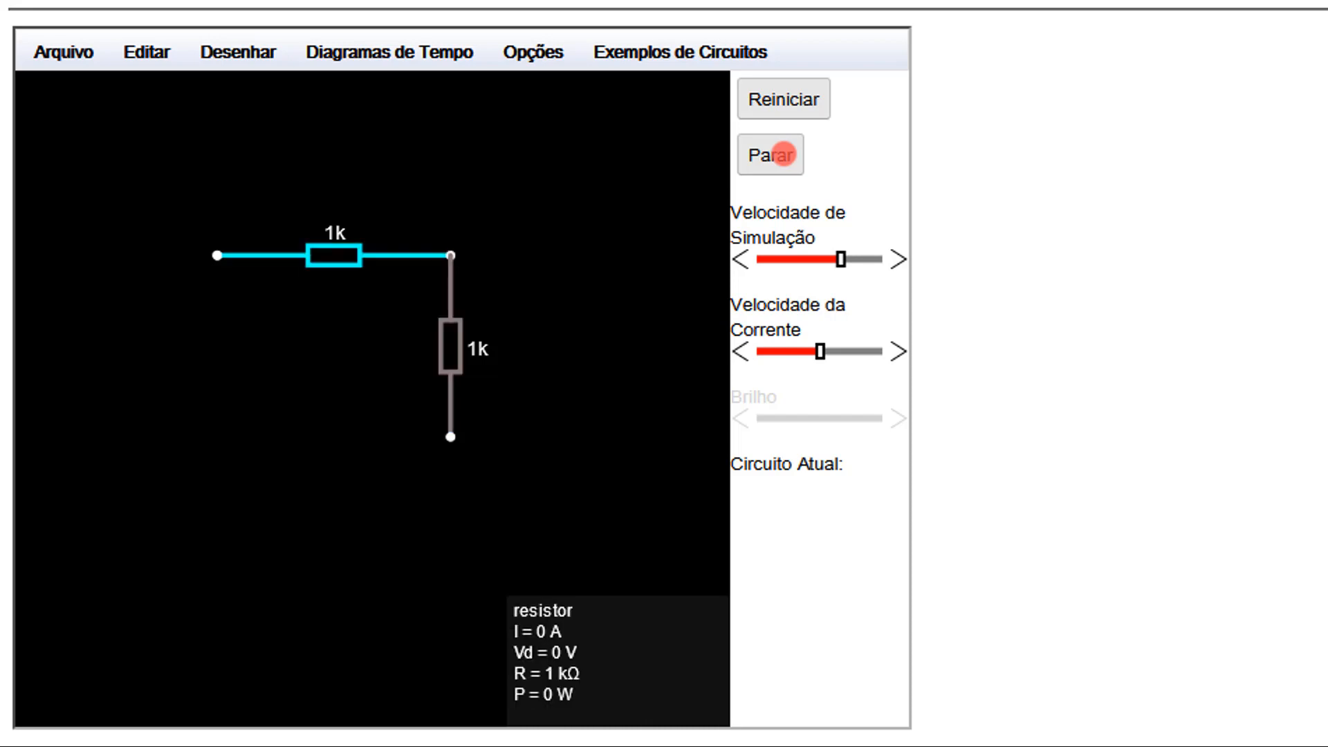
Wire a short connection rightward from the junction of the two resistors, and undo the wire drawn from the vertical resistor's lower end
left_click(238, 52)
left_click(276, 92)
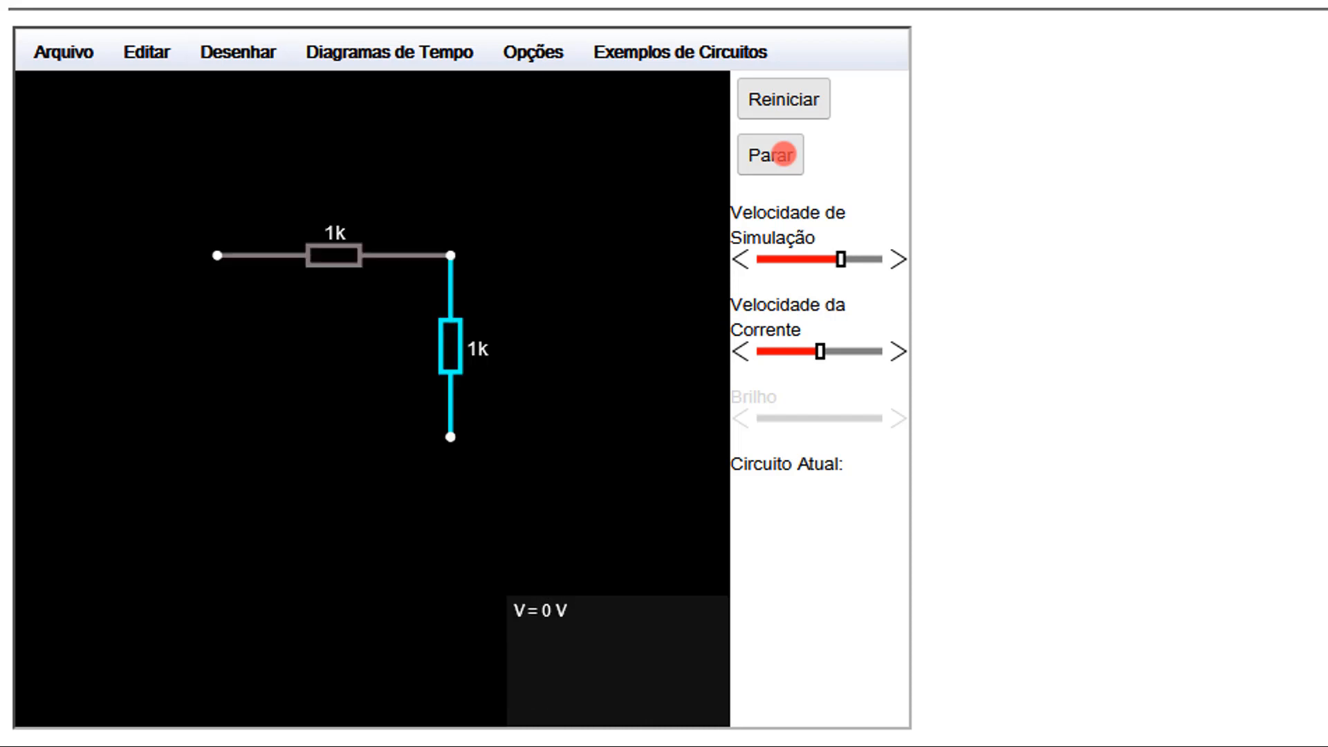
left_click_drag(450, 255, 528, 255)
left_click_drag(450, 436, 528, 437)
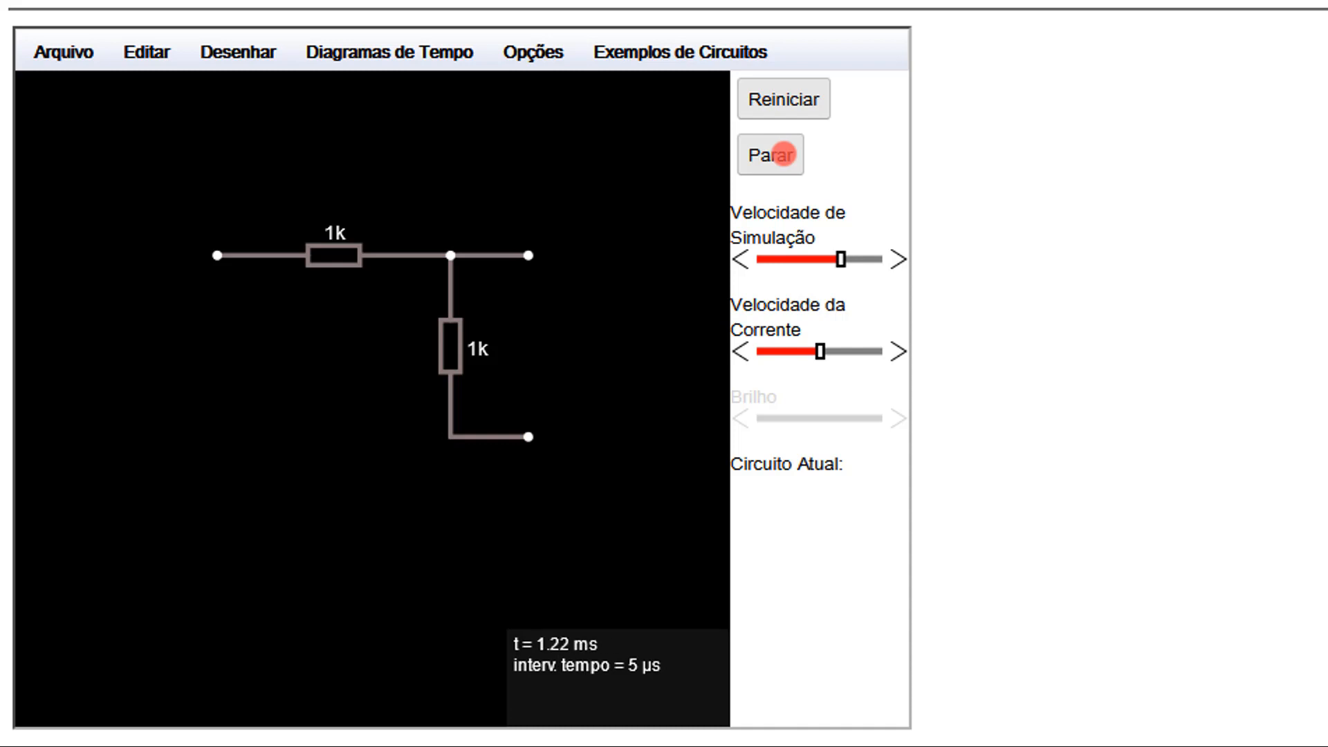
key("ctrl+z")
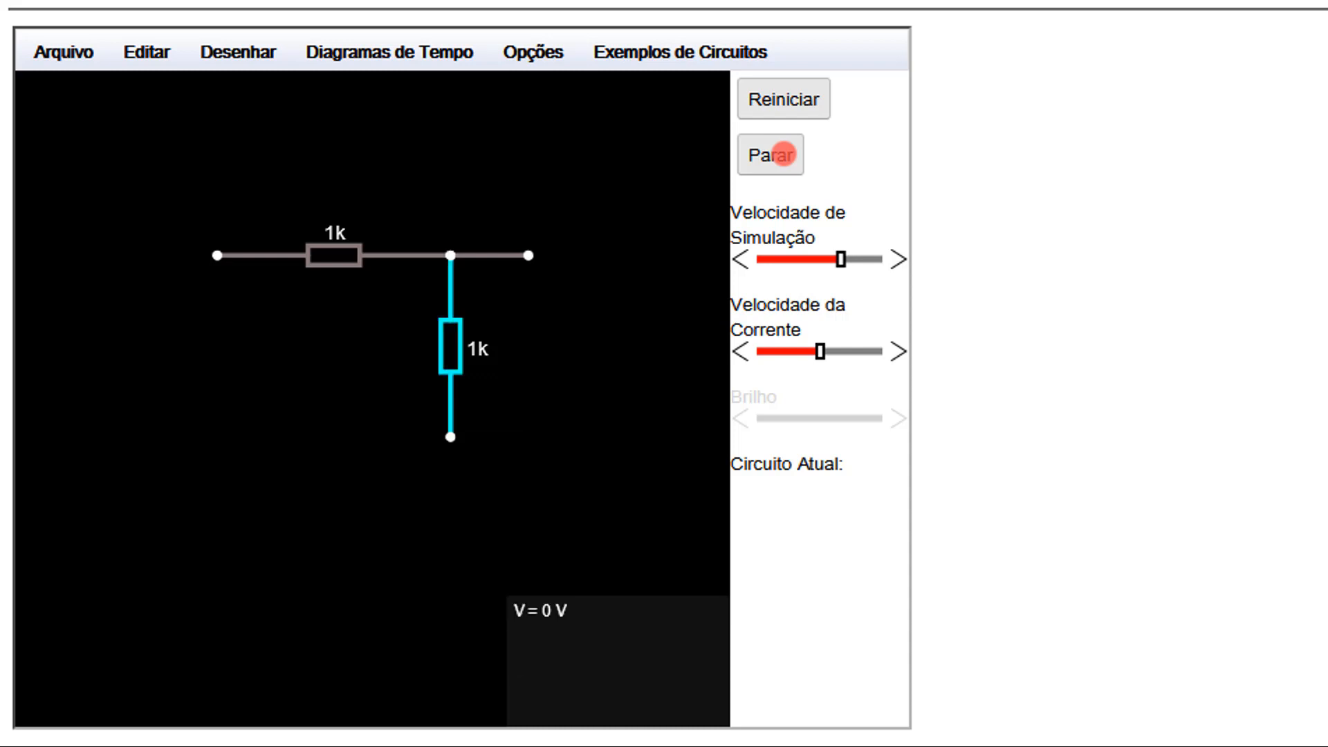
Extend the vertical resistor downward with a wire and draw a bottom wire leftward to align with the horizontal resistor's left end
left_click_drag(450, 437, 451, 489)
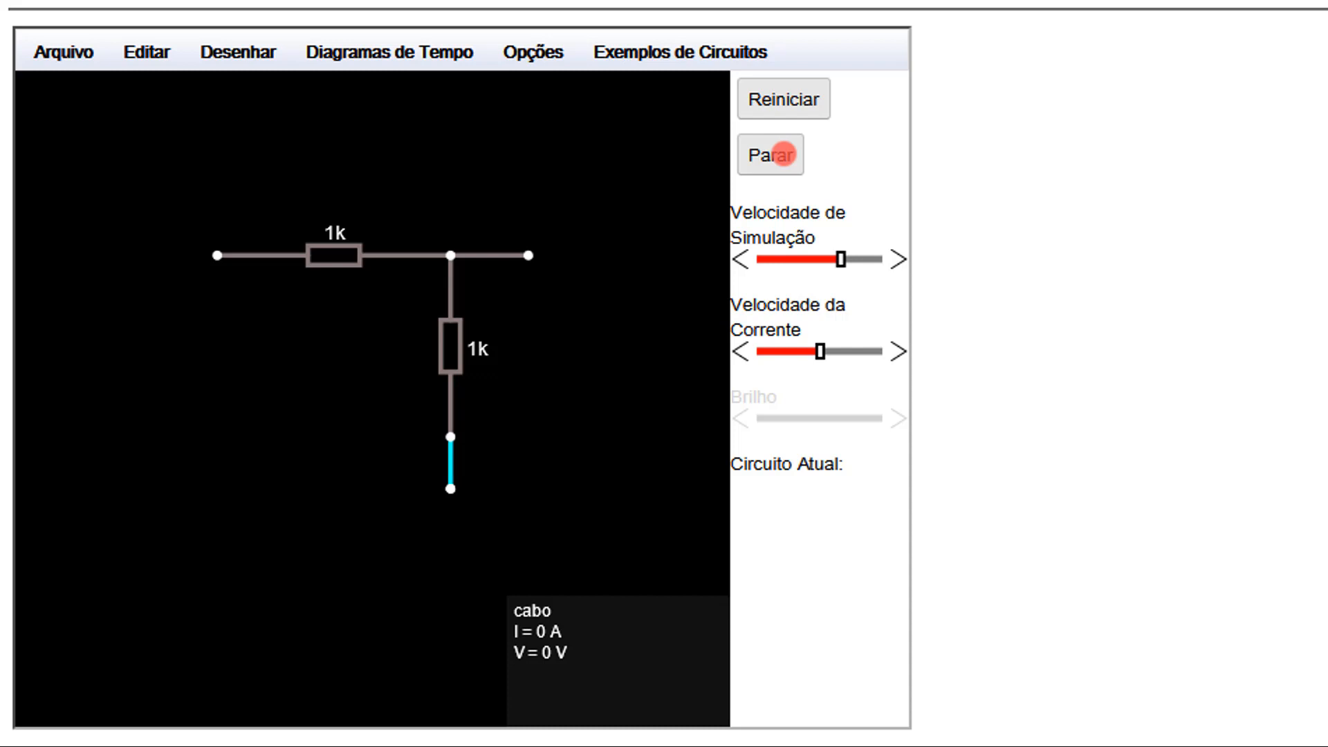
mouse_move(450, 489)
left_mouse_down()
mouse_move(528, 489)
mouse_move(192, 489)
left_mouse_up()
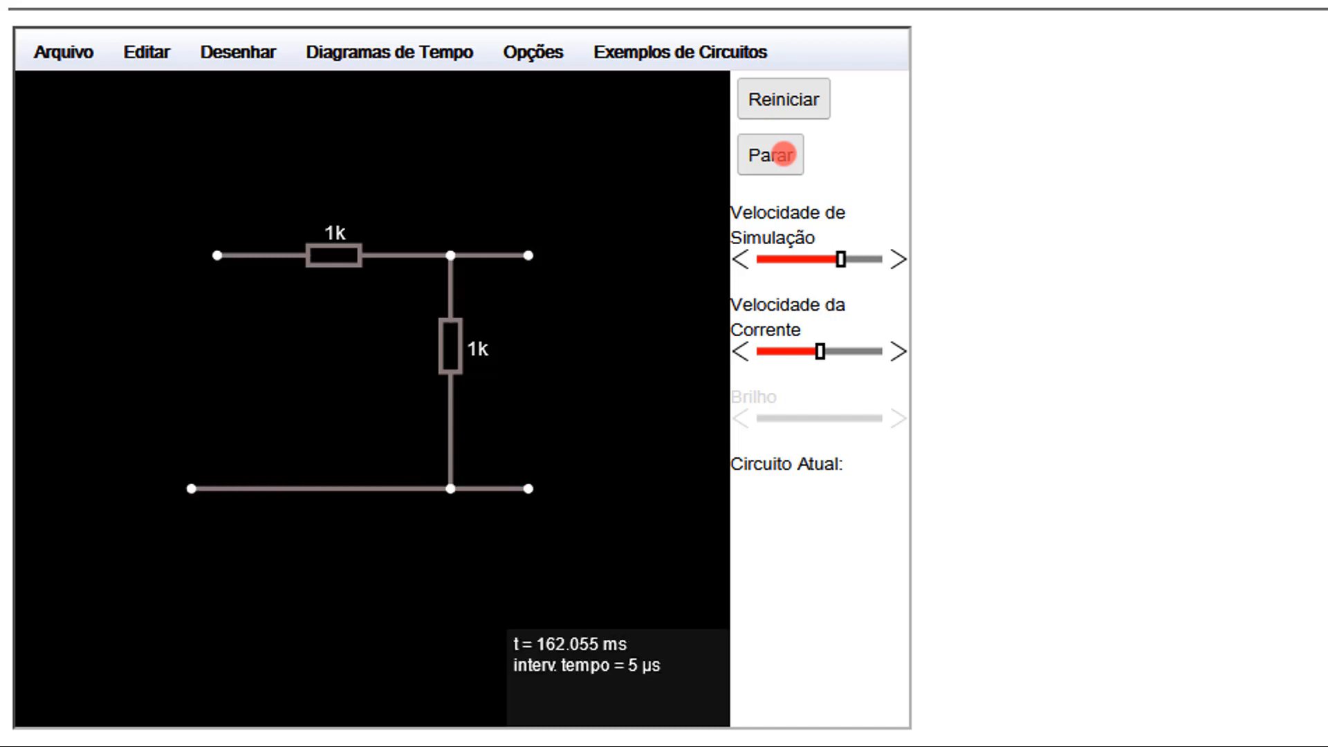
key("ctrl+z")
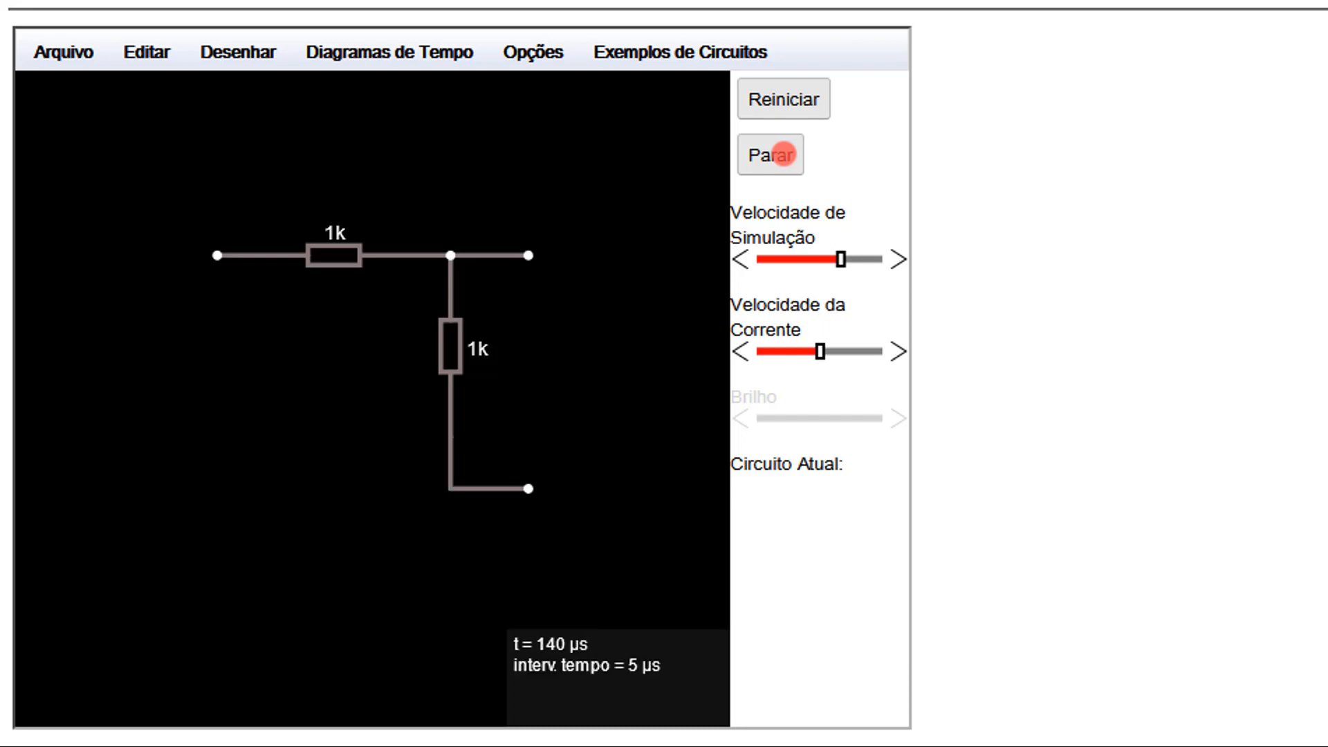
mouse_move(450, 489)
left_mouse_down()
mouse_move(190, 489)
mouse_move(218, 489)
left_mouse_up()
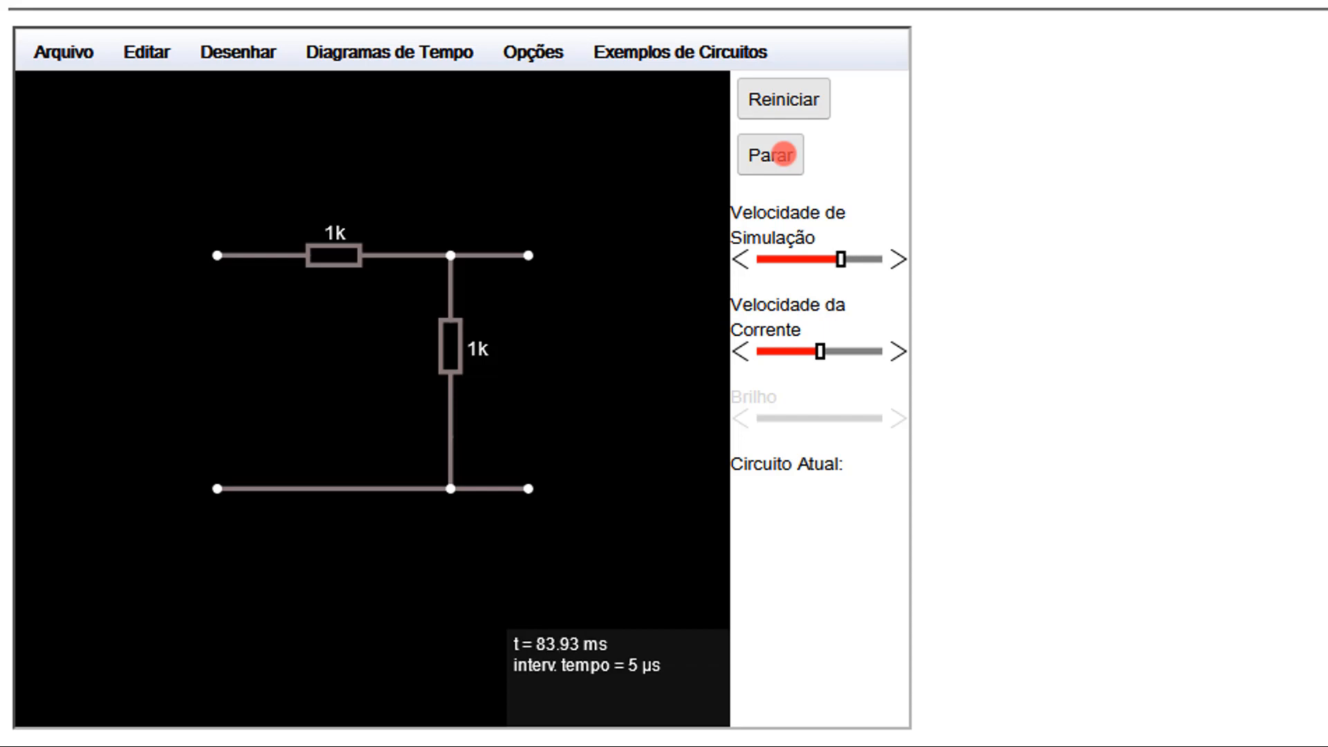
Add a second vertical resistor between the right ends of the upper and lower wires, parallel to the first one
left_click(238, 52)
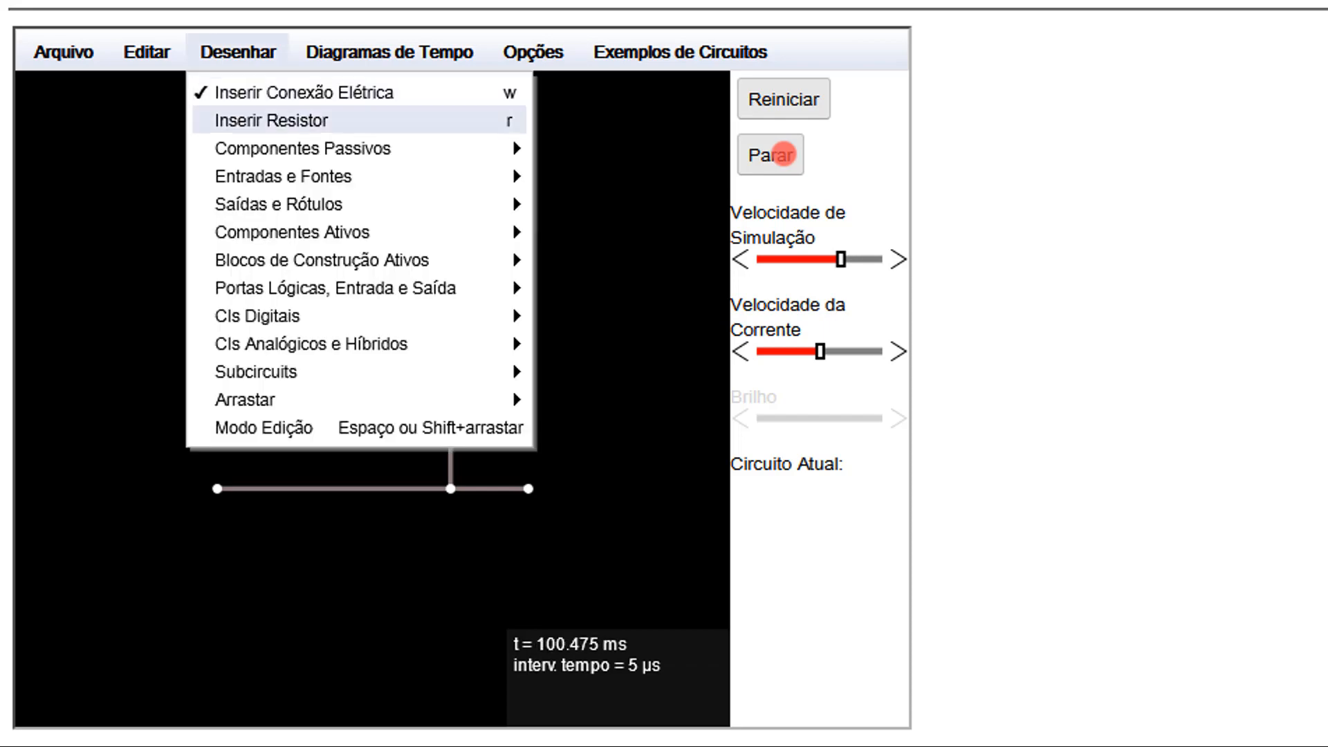
left_click(271, 121)
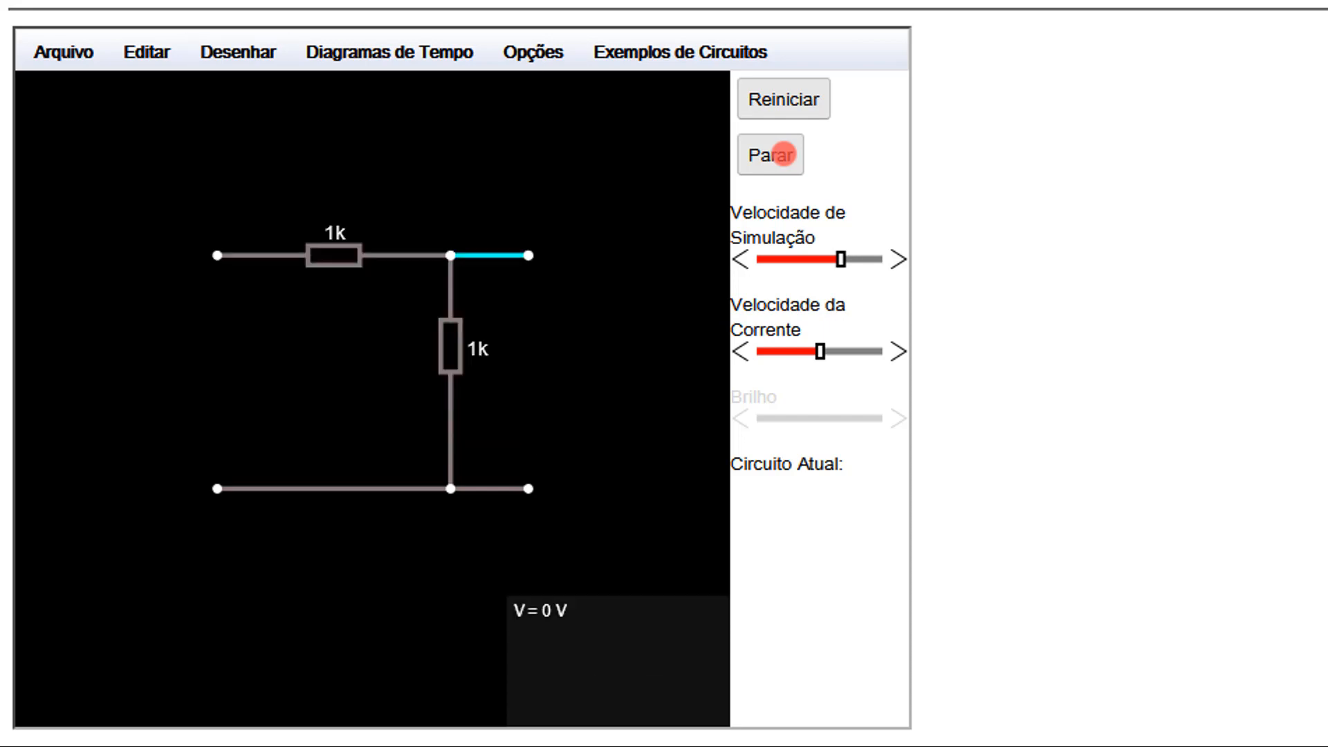
left_click_drag(528, 255, 528, 489)
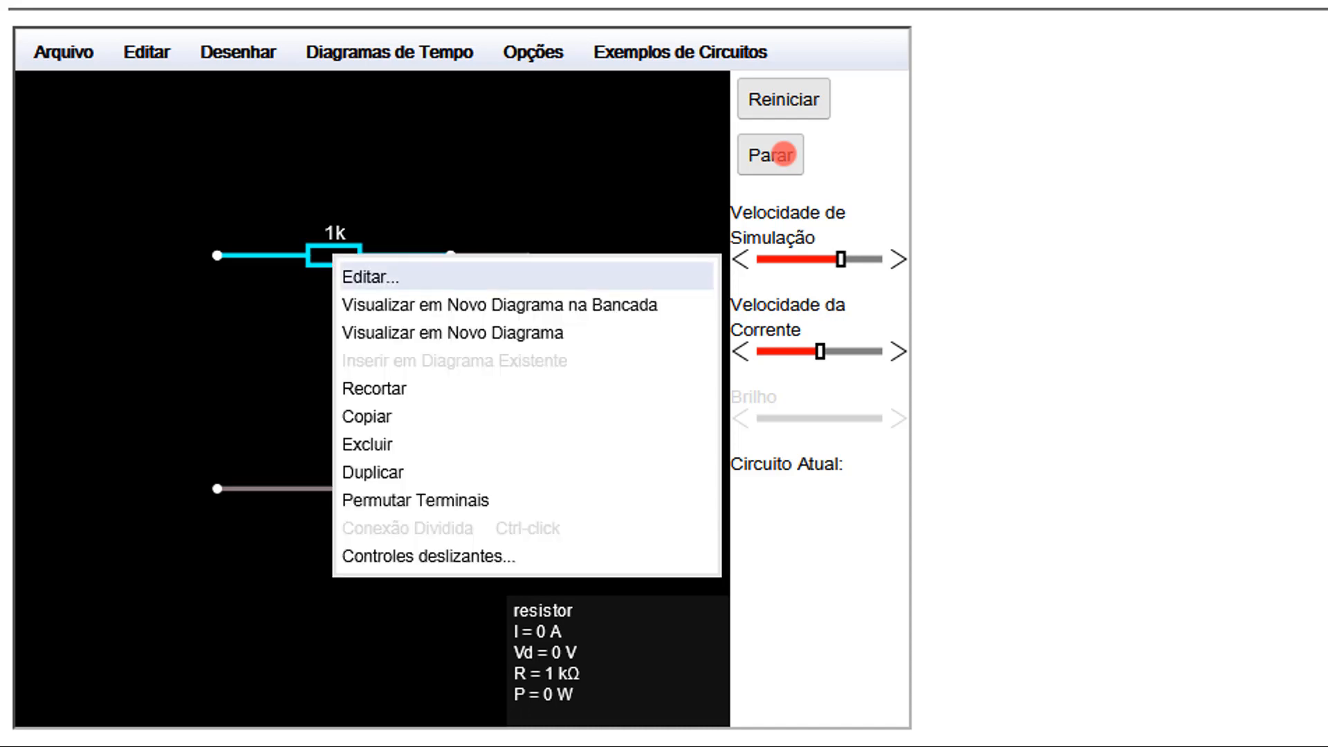
Set the horizontal resistor's resistance to 2k ohms
key("Return")
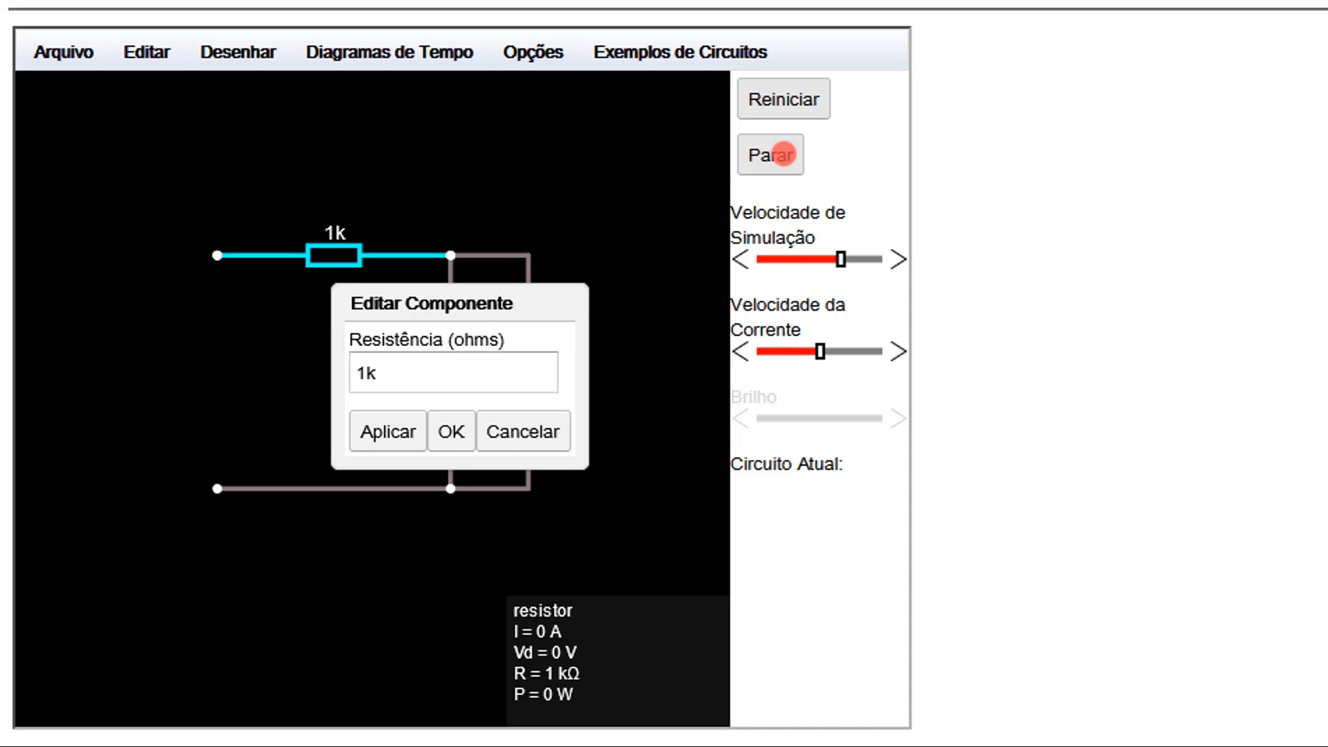
left_click_drag(382, 374, 354, 374)
type("200")
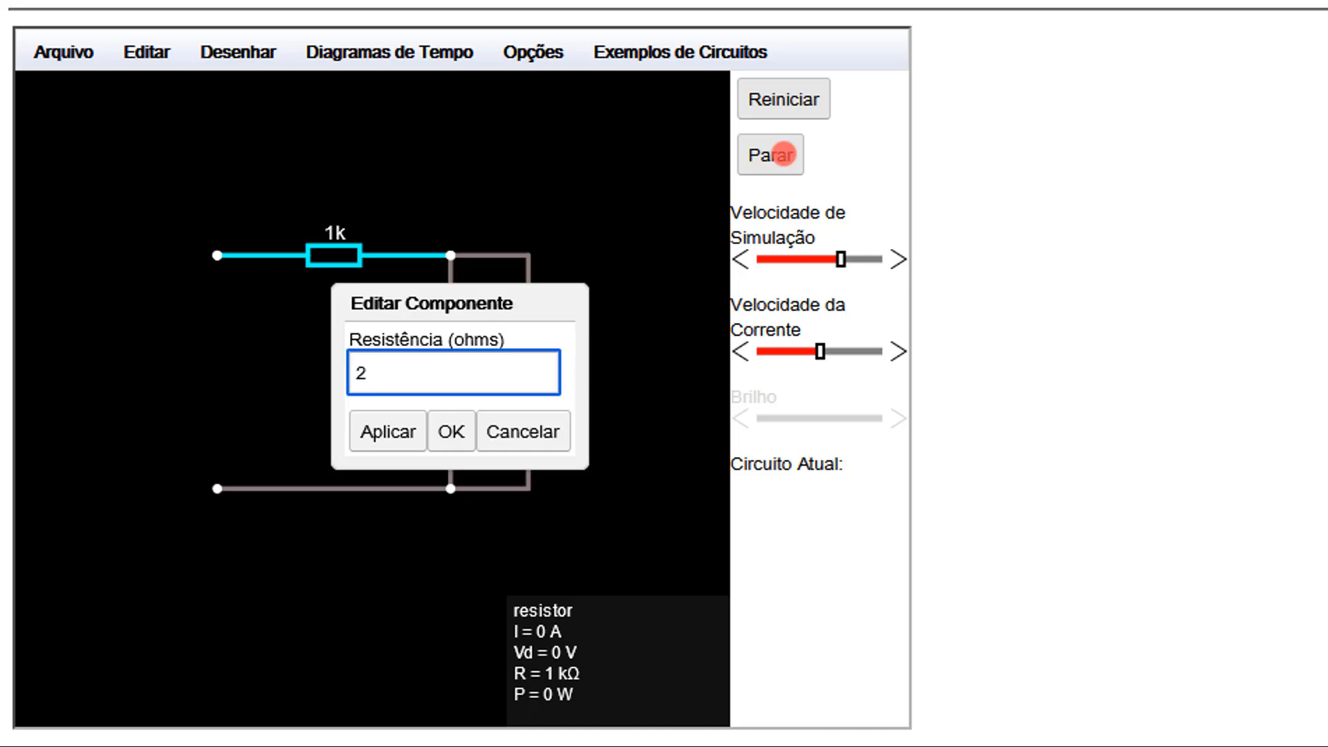
key("shift+Left")
key("shift+Left")
key("shift+Left")
type("2k")
left_click(451, 431)
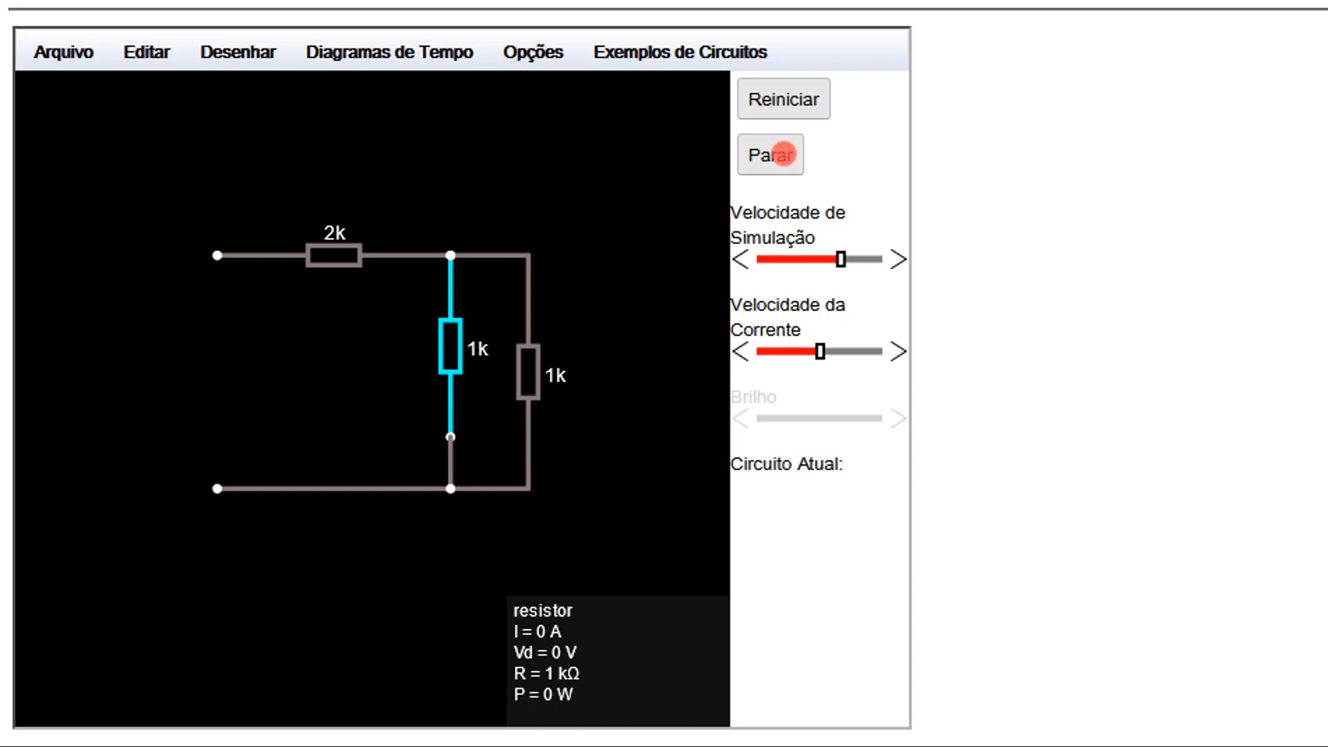
Set the inner vertical resistor's resistance to 4k ohms
right_click(453, 358)
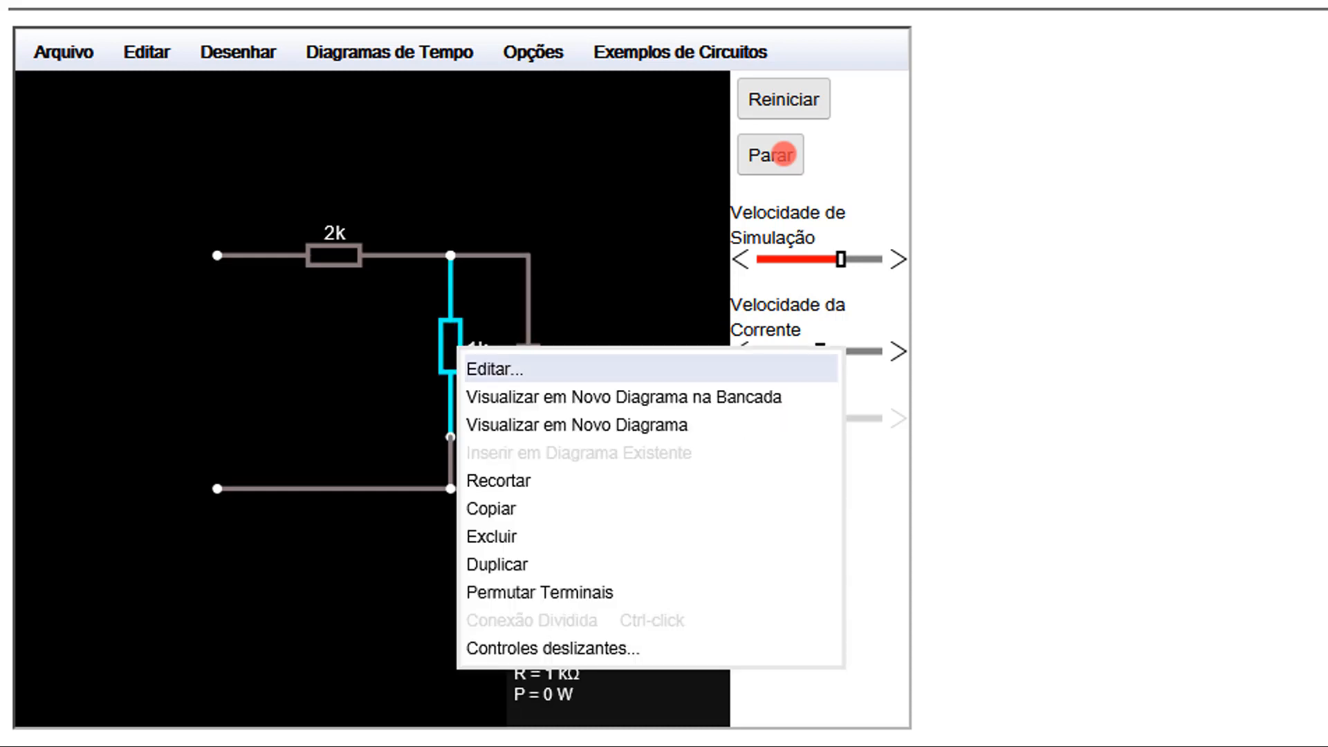
left_click(477, 367)
left_click(367, 373)
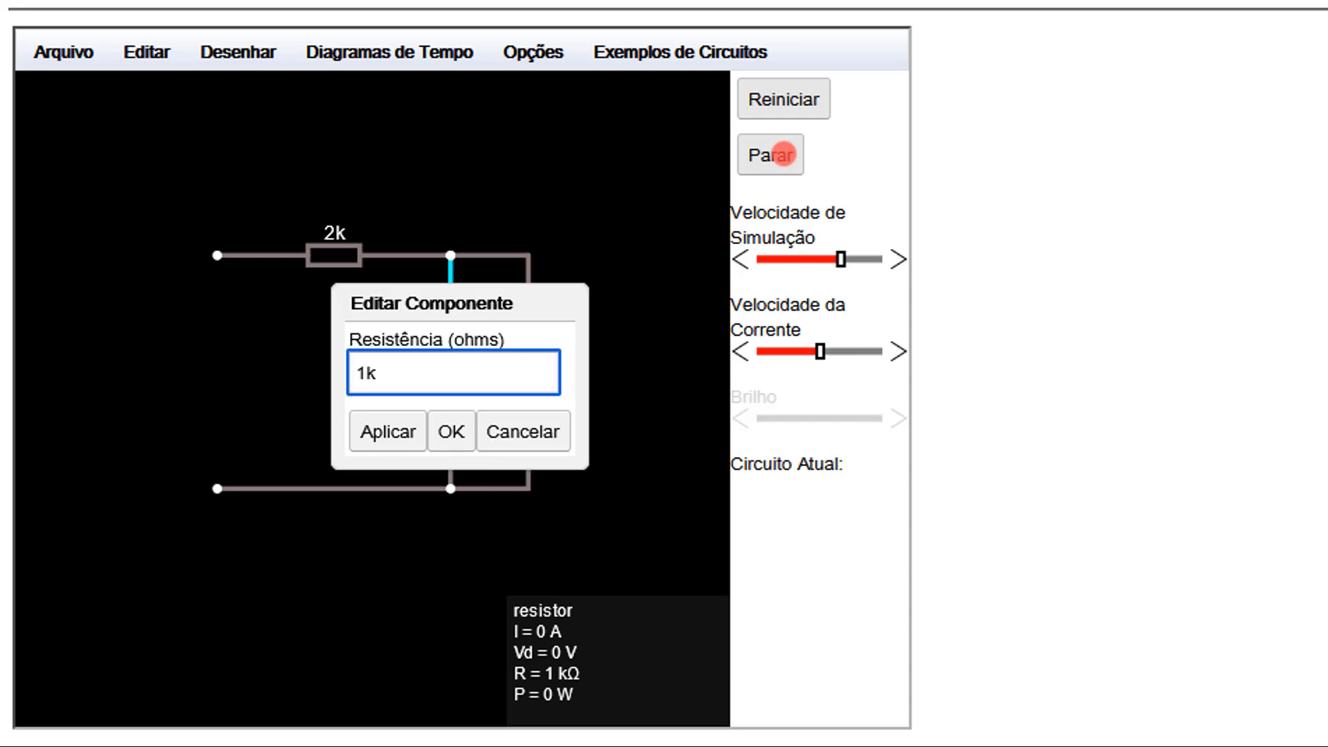
key("BackSpace")
type("4")
left_click(451, 432)
Set the outer right vertical resistor's resistance to 2k ohms
right_click(528, 373)
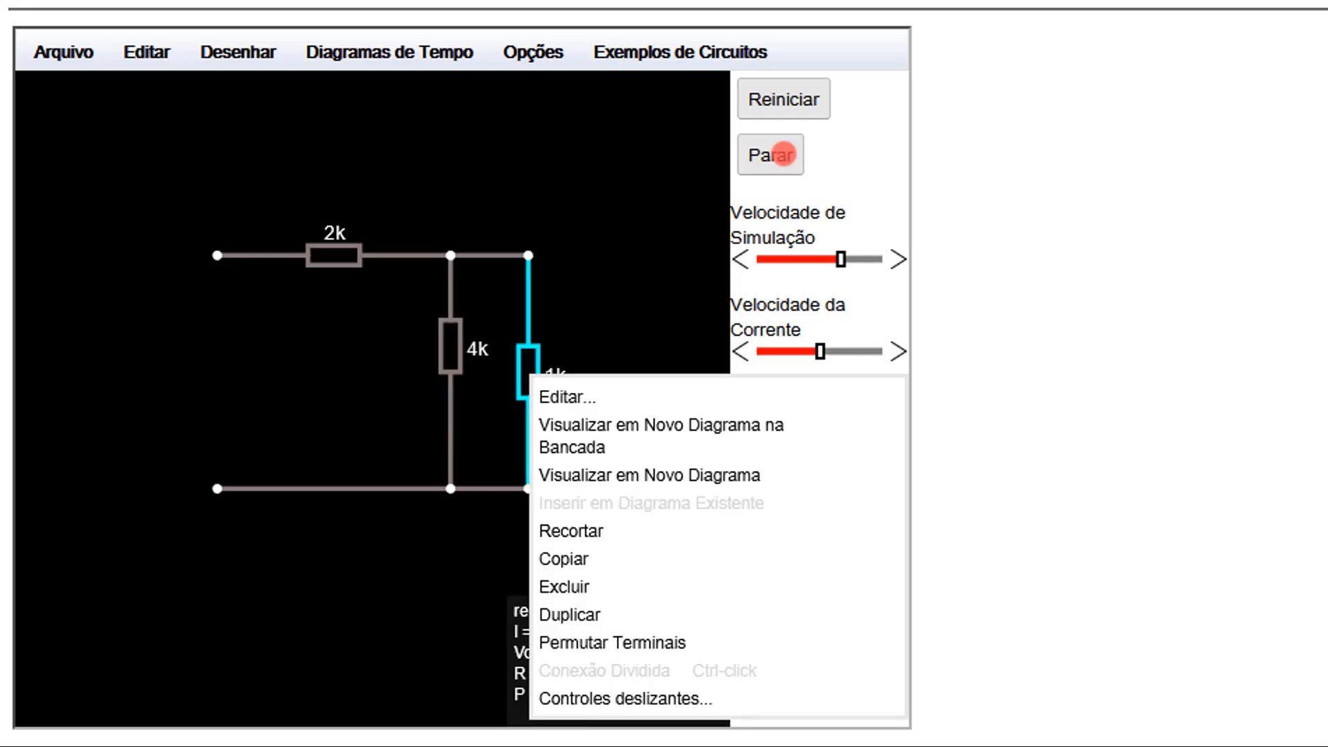
left_click(564, 394)
left_click(357, 373)
key("Delete")
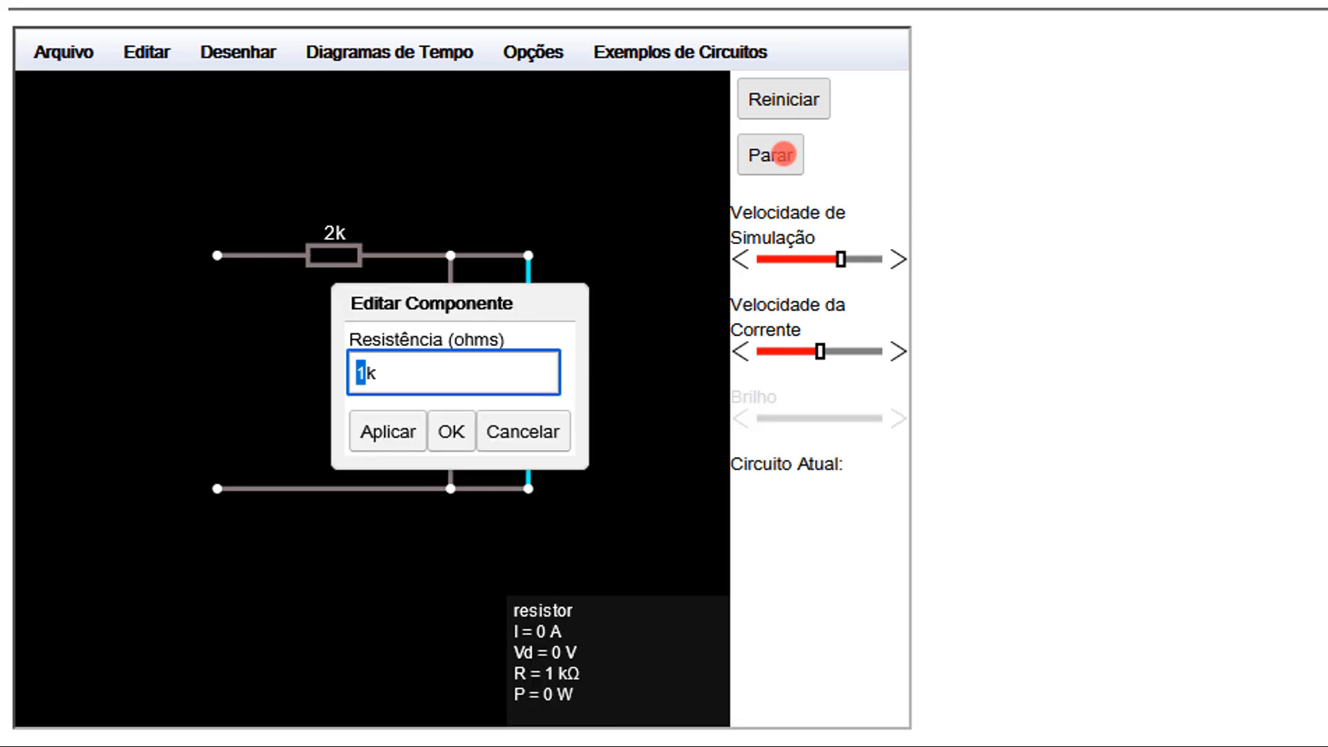
type("2")
left_click(450, 432)
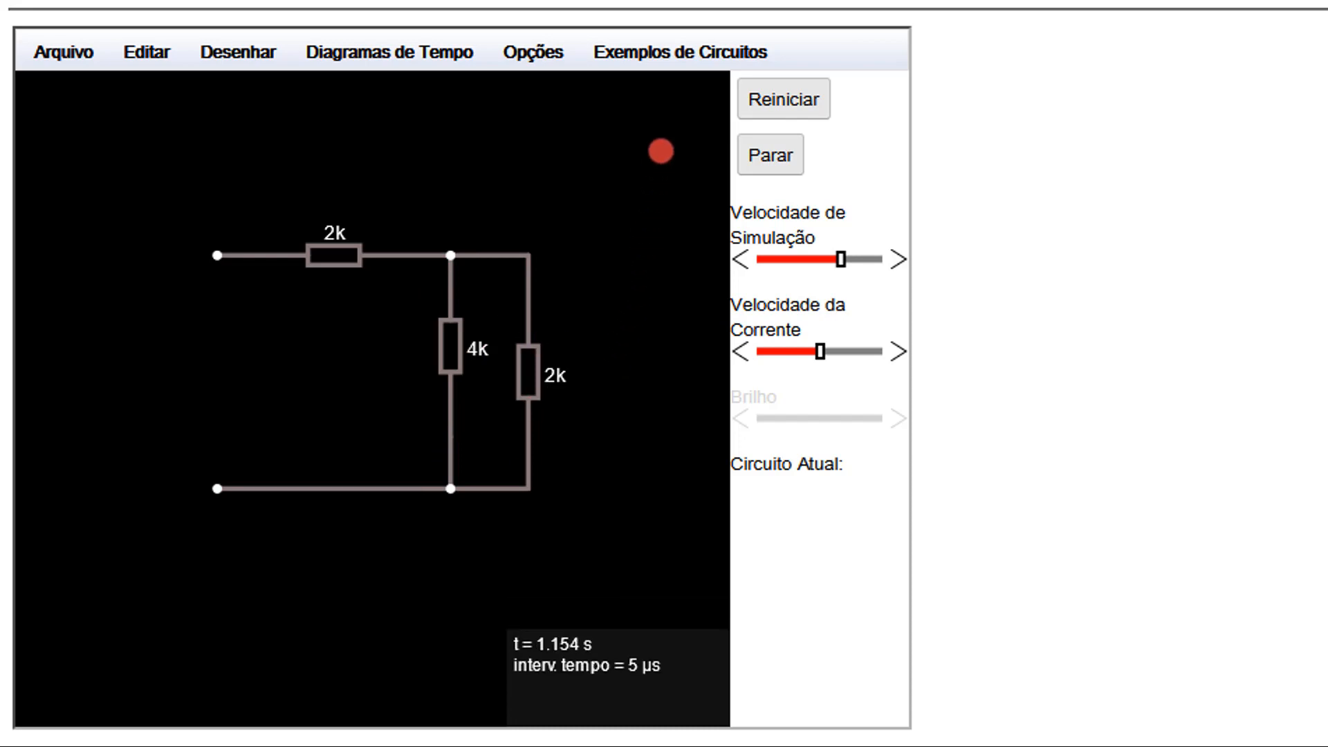
Stop the simulation and draw short upward wire stubs from both ends of the horizontal resistor
left_click(770, 155)
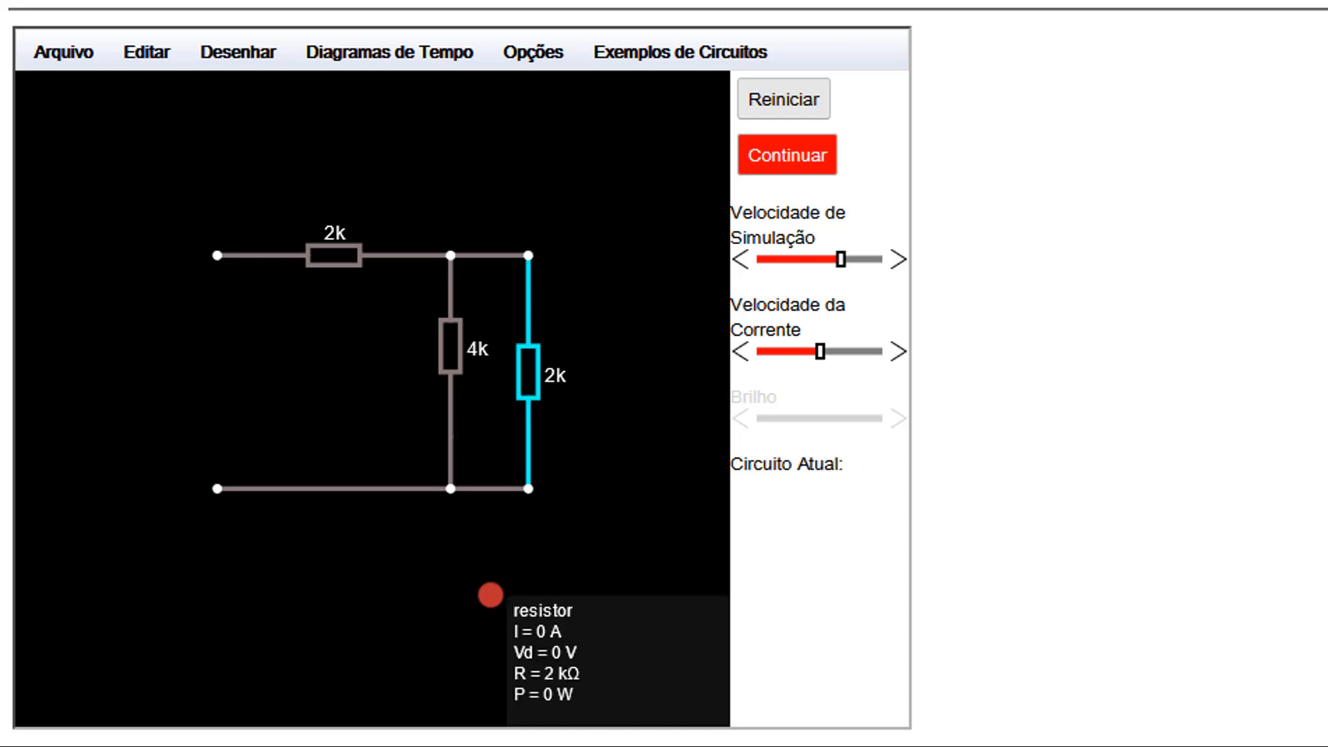
left_click(490, 594)
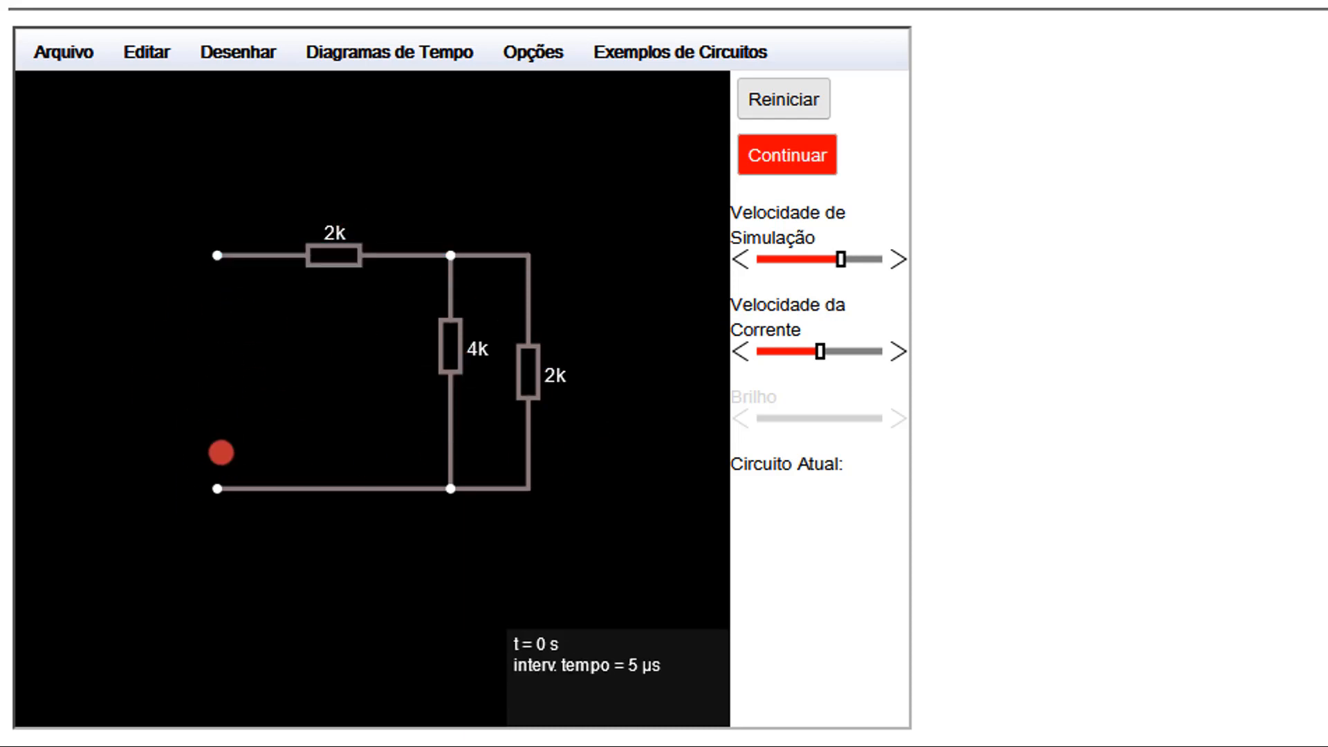
left_click(242, 56)
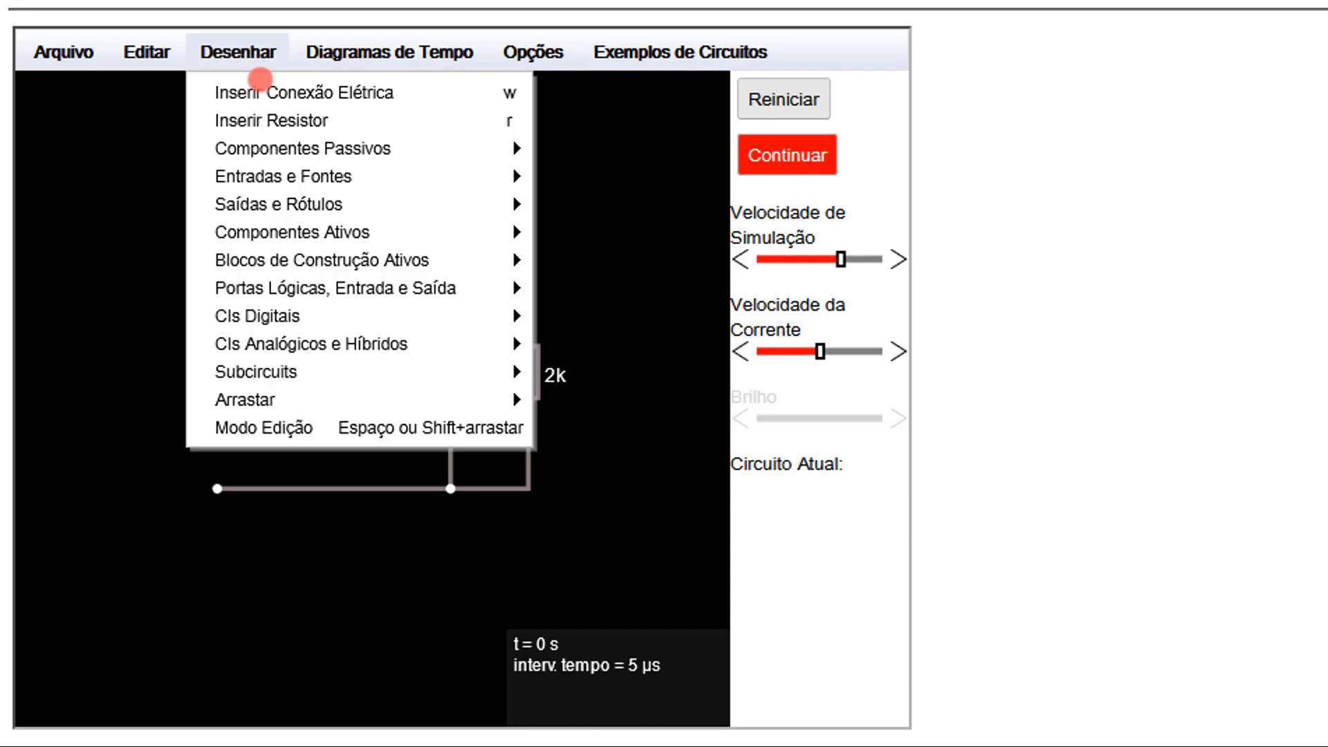
left_click(256, 90)
left_click_drag(217, 254, 217, 230)
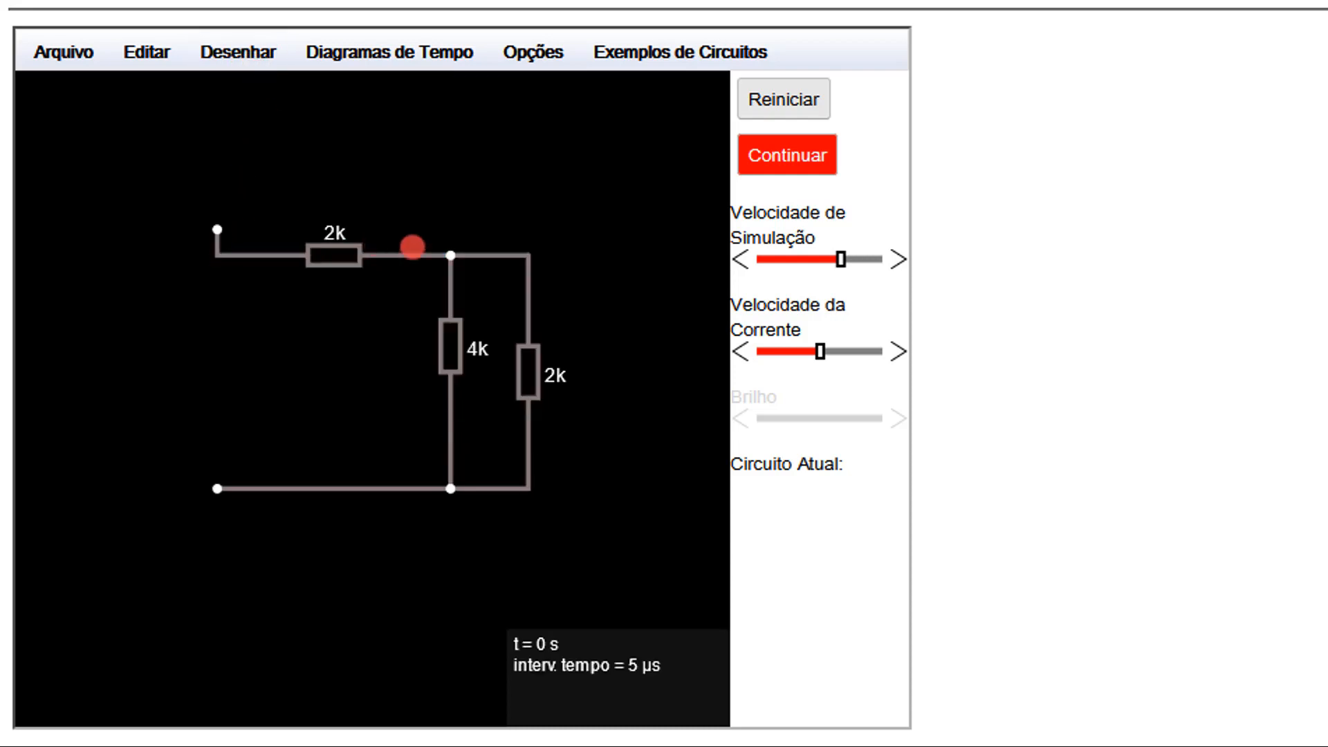
left_click_drag(452, 248, 450, 229)
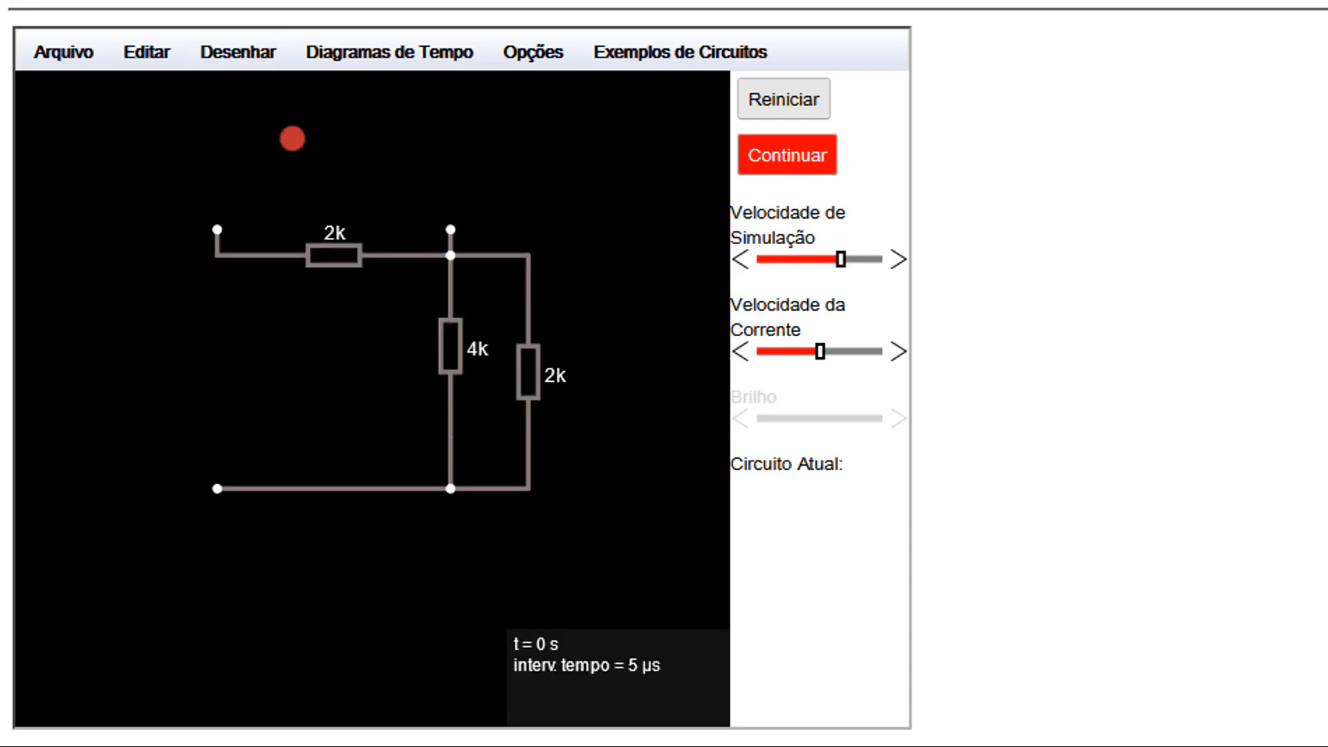
Insert an ohmmeter between the two stubs above the horizontal 2k resistor and run the simulation to measure its resistance
left_click(271, 52)
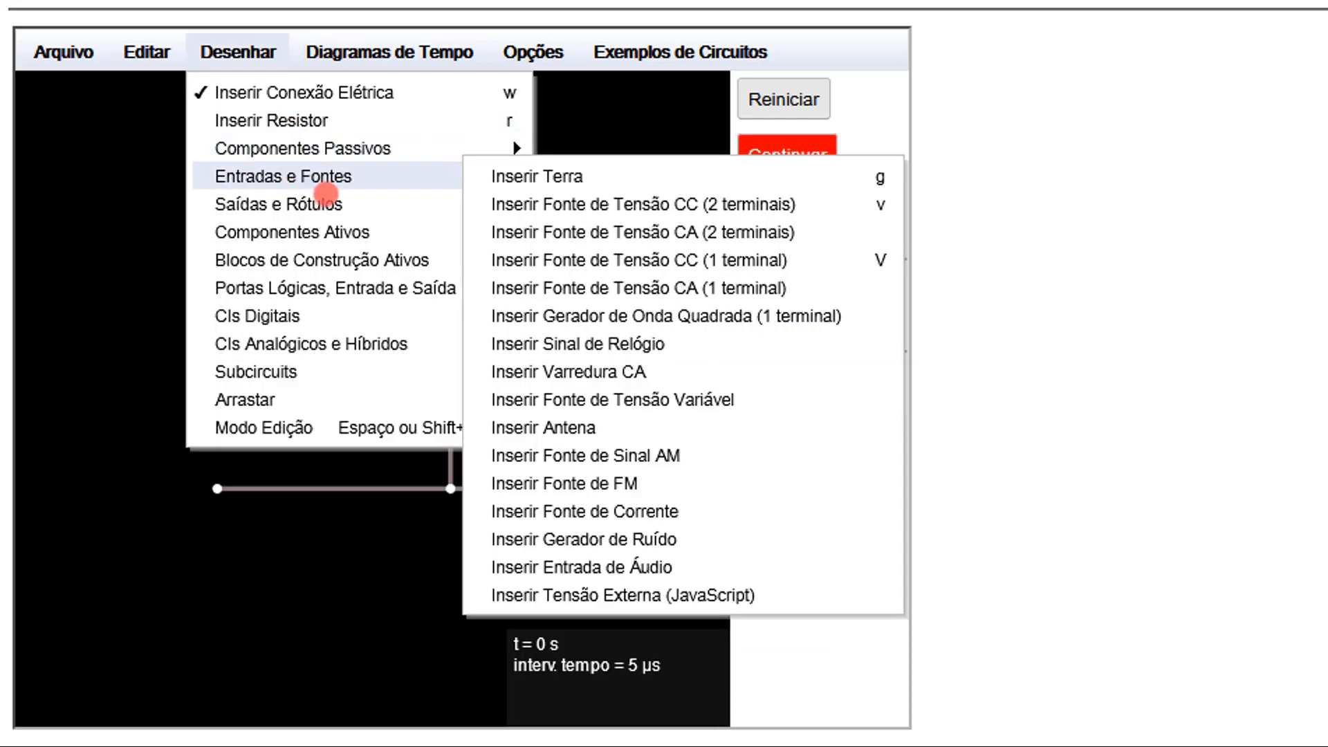
mouse_move(344, 228)
mouse_move(345, 203)
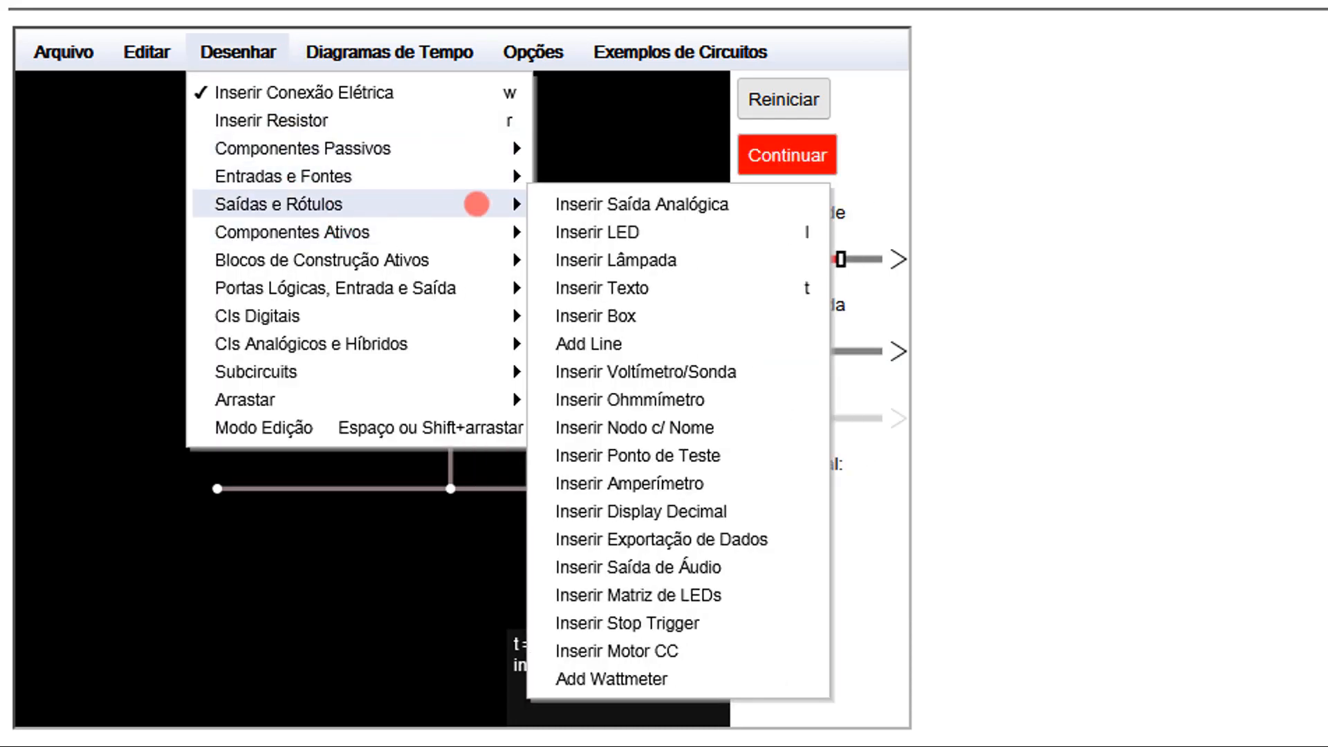
left_click(620, 393)
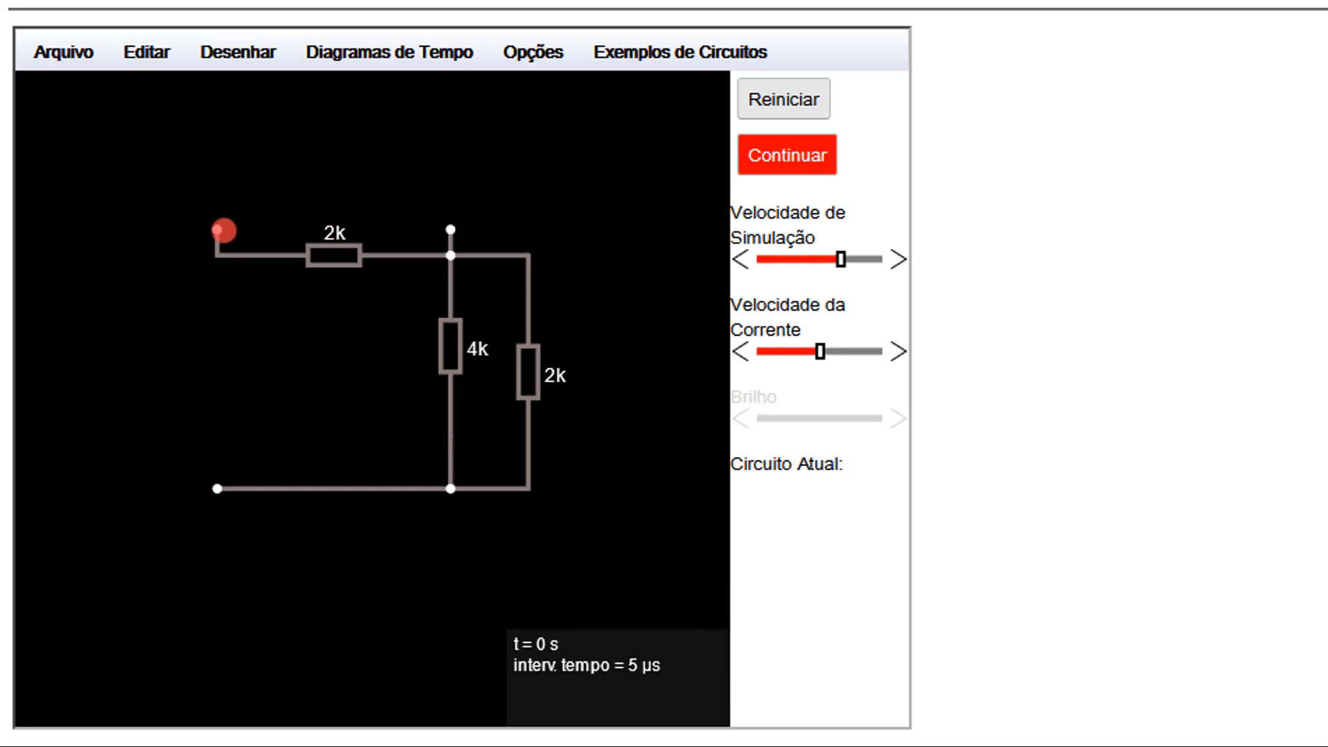
left_click_drag(220, 228, 447, 226)
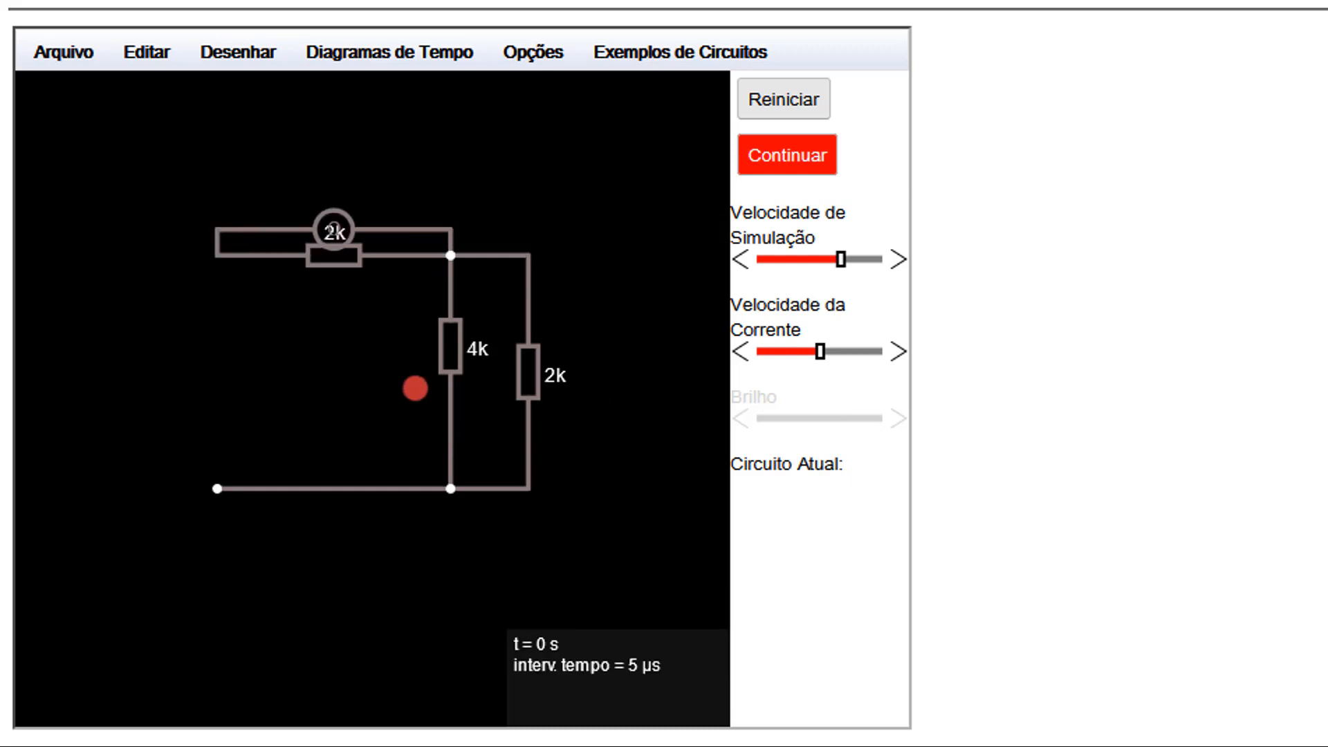
left_click(764, 155)
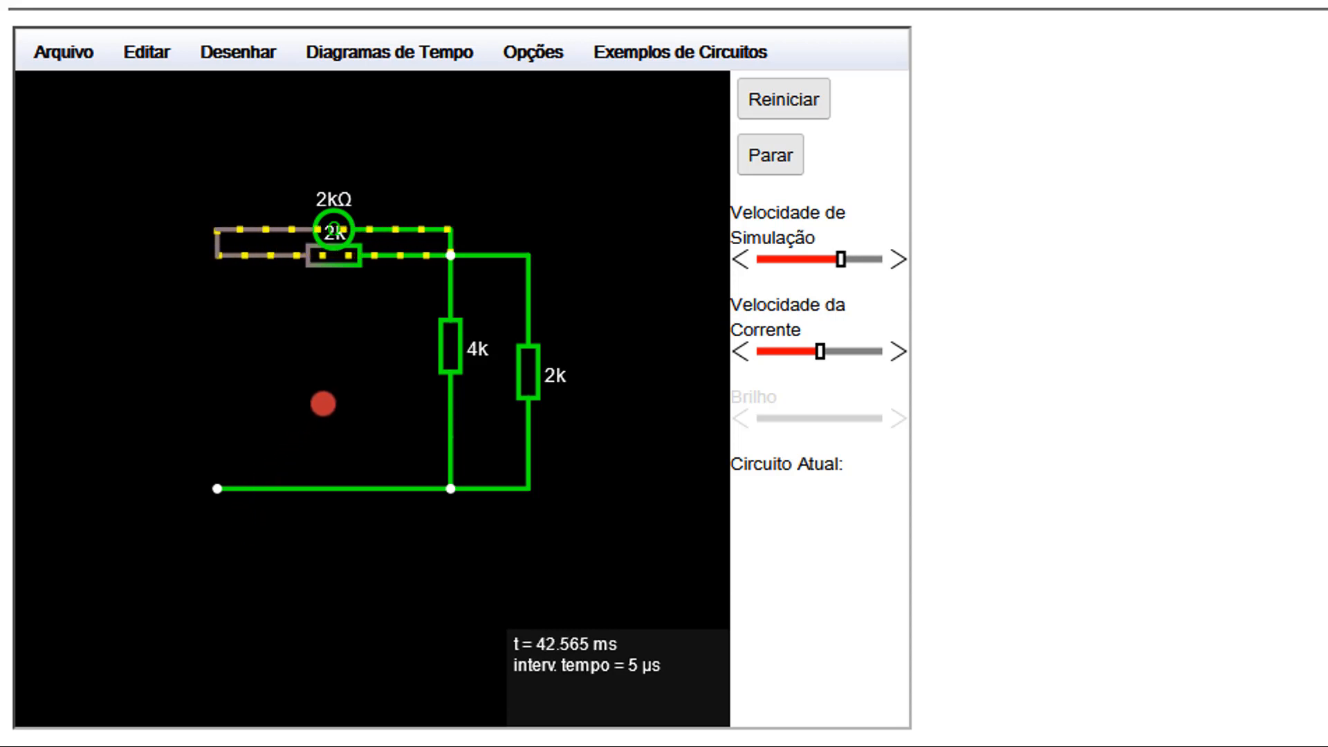
Stop the simulation and undo the ohmmeter and the wire stubs above the horizontal resistor
left_click(771, 161)
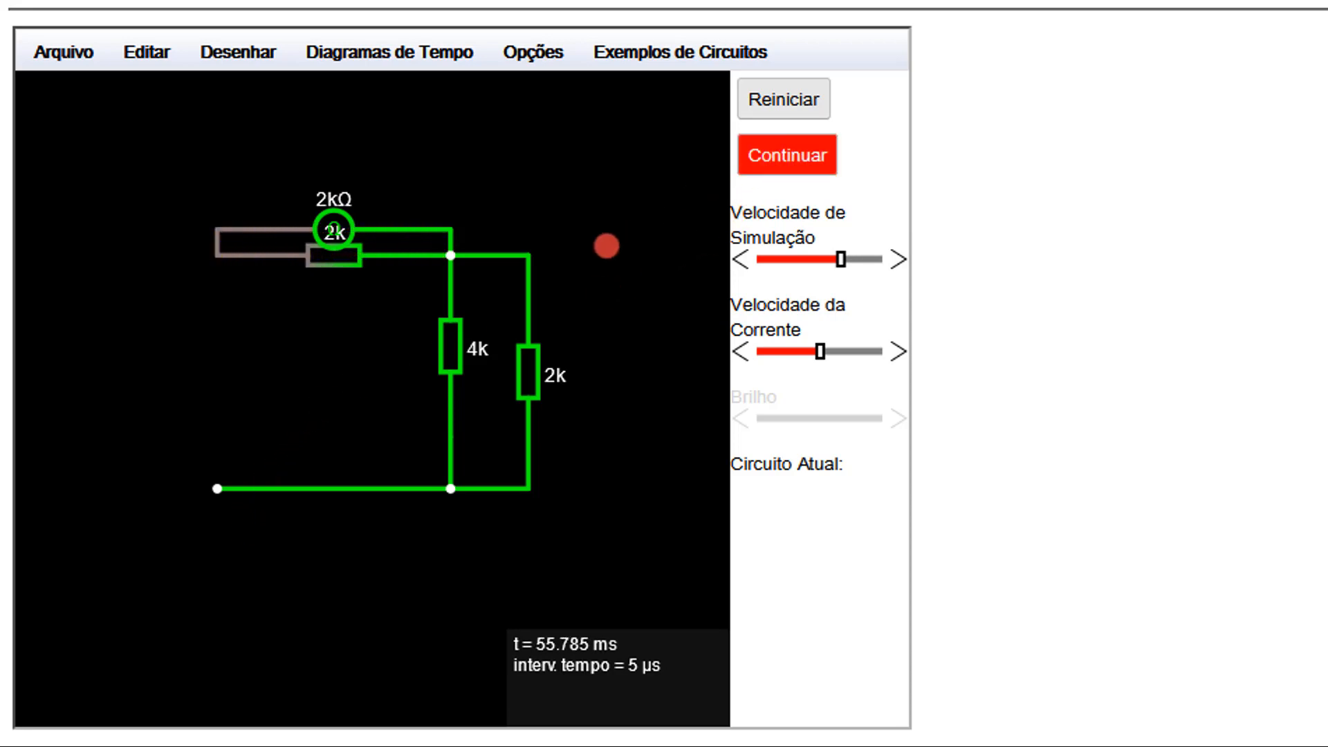
key("ctrl+z")
key("ctrl+z")
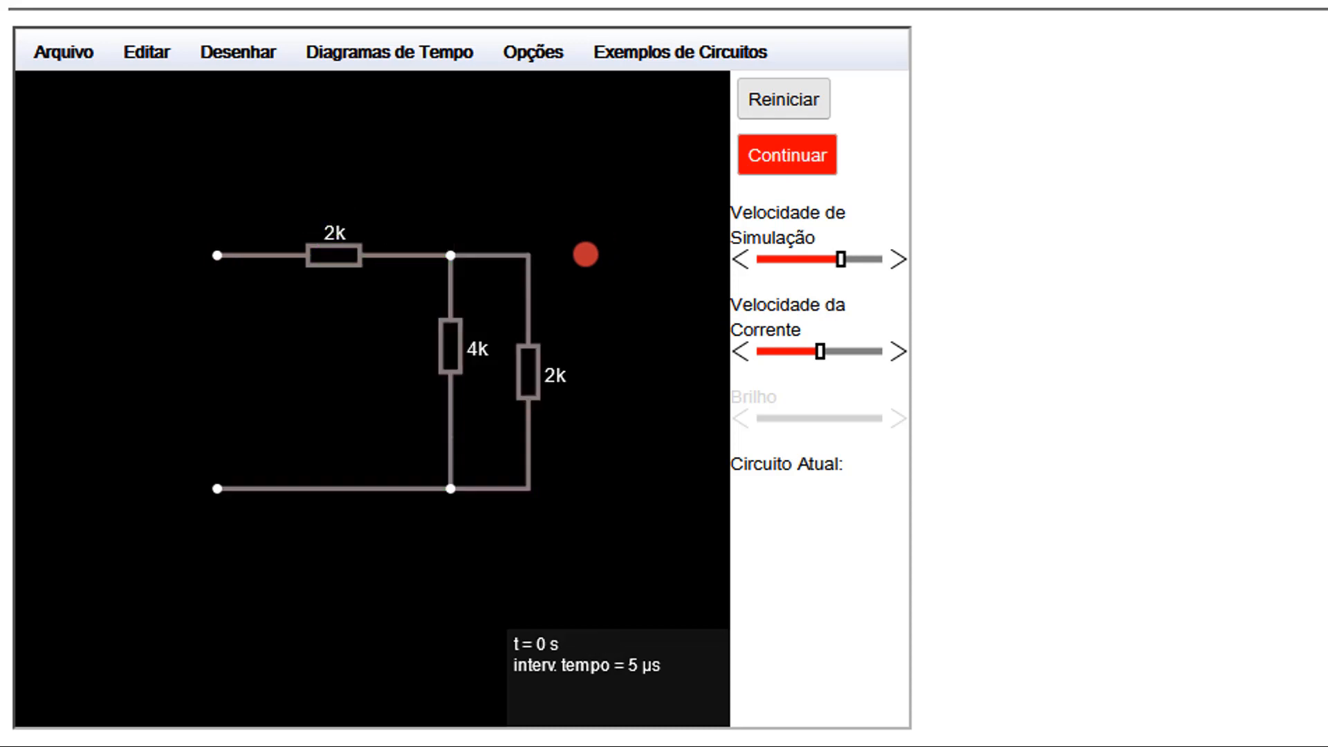
Draw wire leads from the upper and lower nodes of the parallel resistors, extending right past the outer 2k resistor
left_click(361, 58)
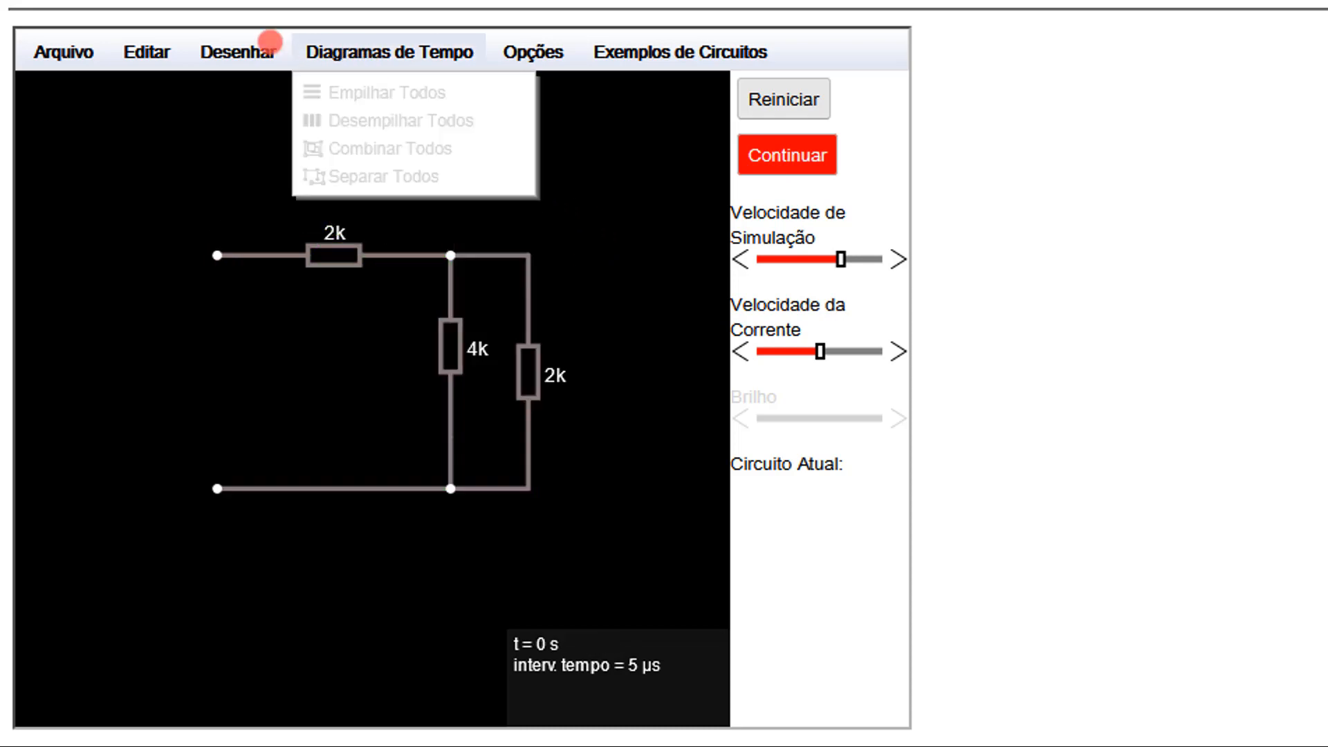
mouse_move(270, 42)
left_click(260, 89)
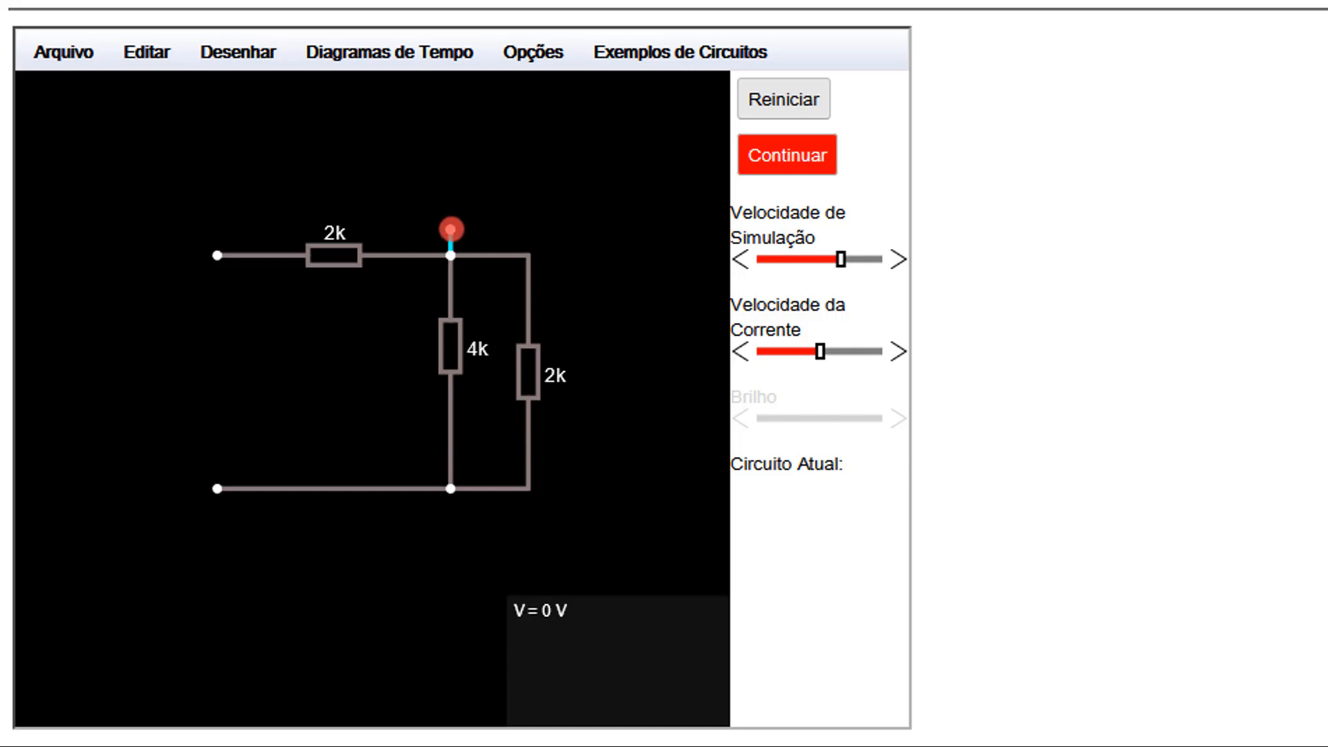
left_click_drag(451, 228, 579, 230)
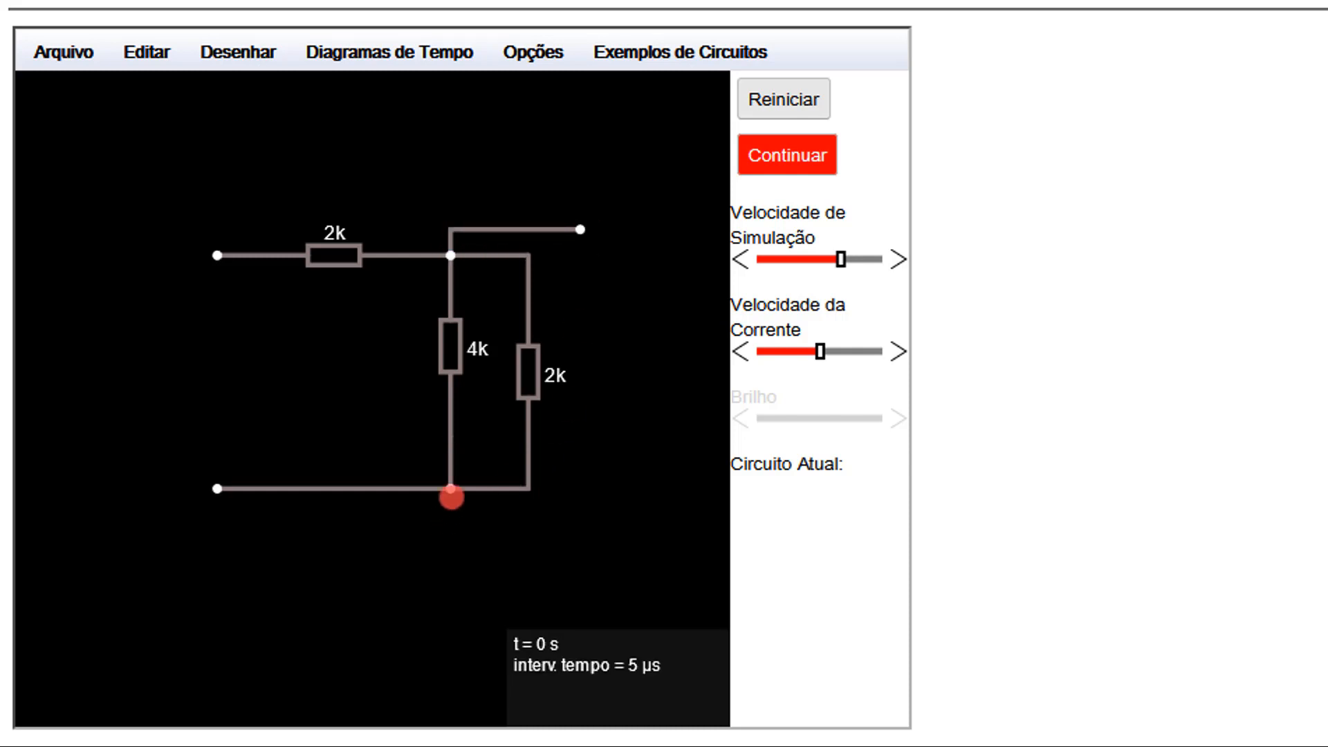
left_click_drag(452, 512, 573, 511)
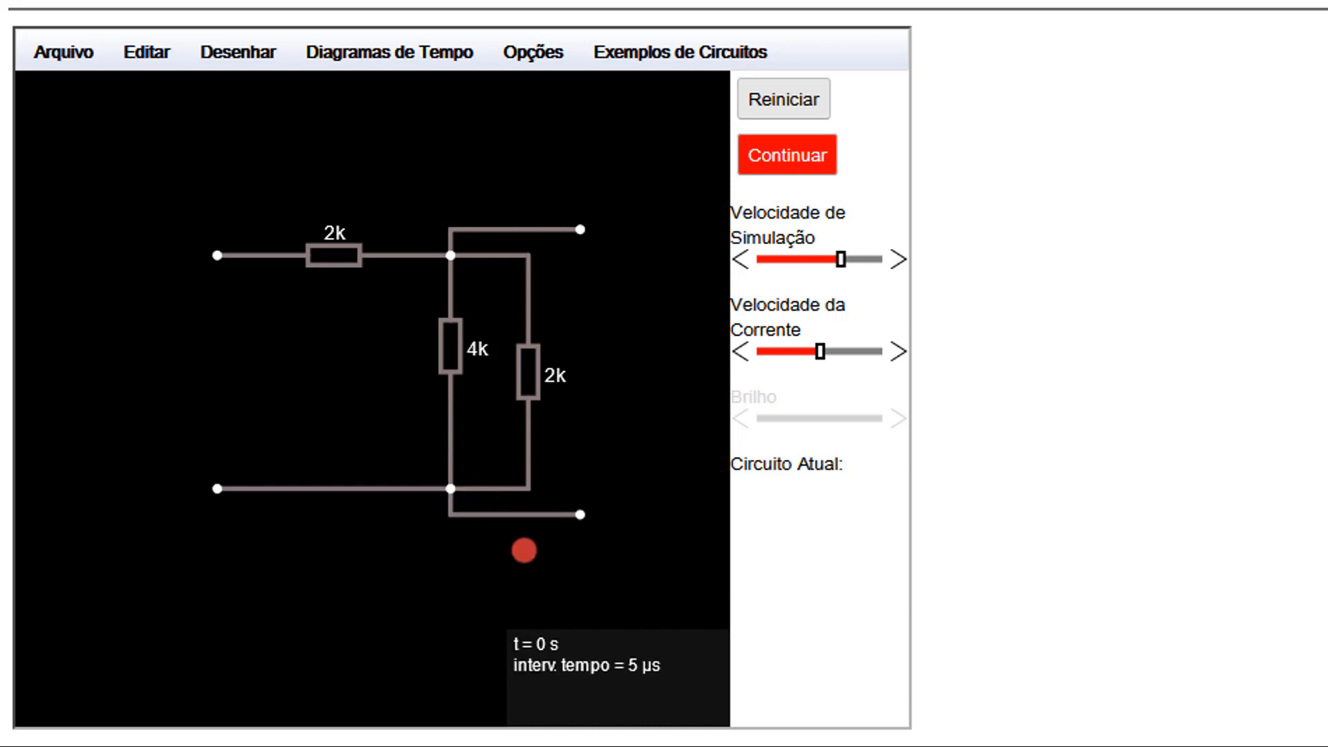
Insert an ohmmeter between the ends of the two leads and run the simulation to measure the parallel 4k and 2k resistors
left_click(222, 49)
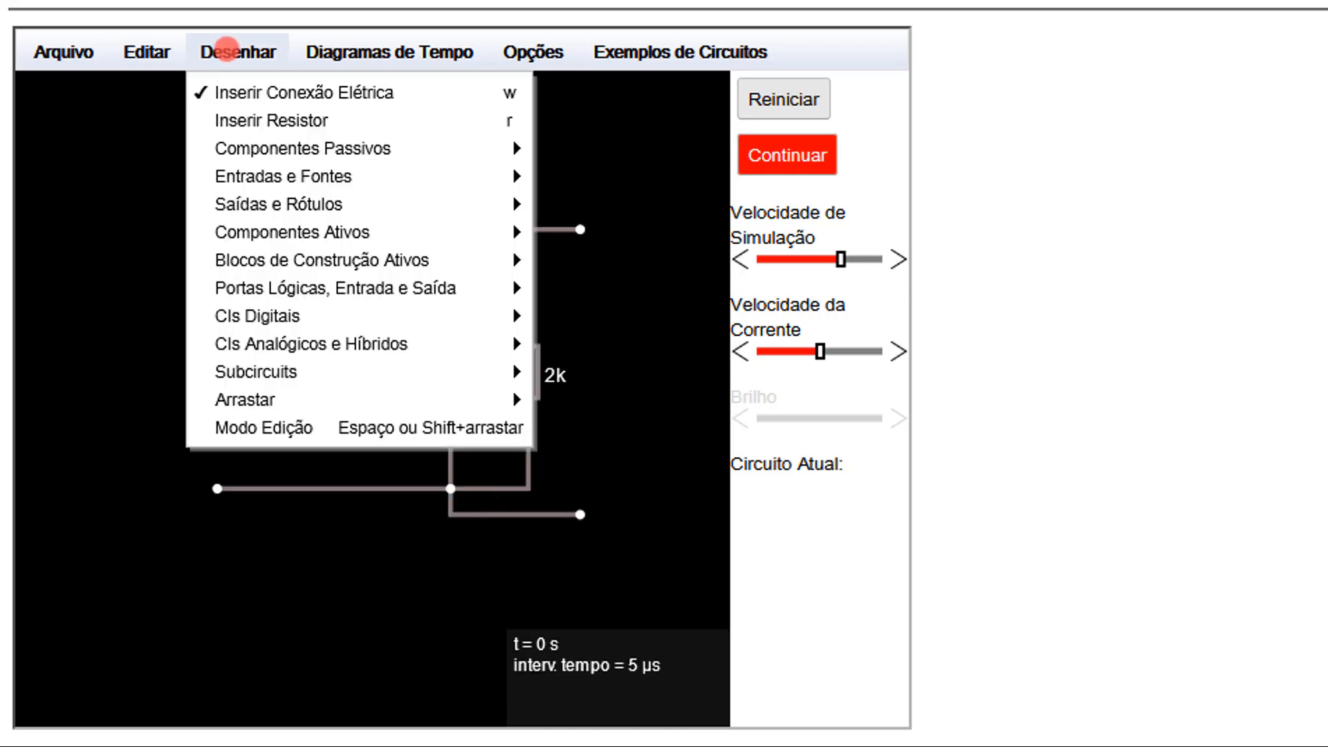
mouse_move(299, 171)
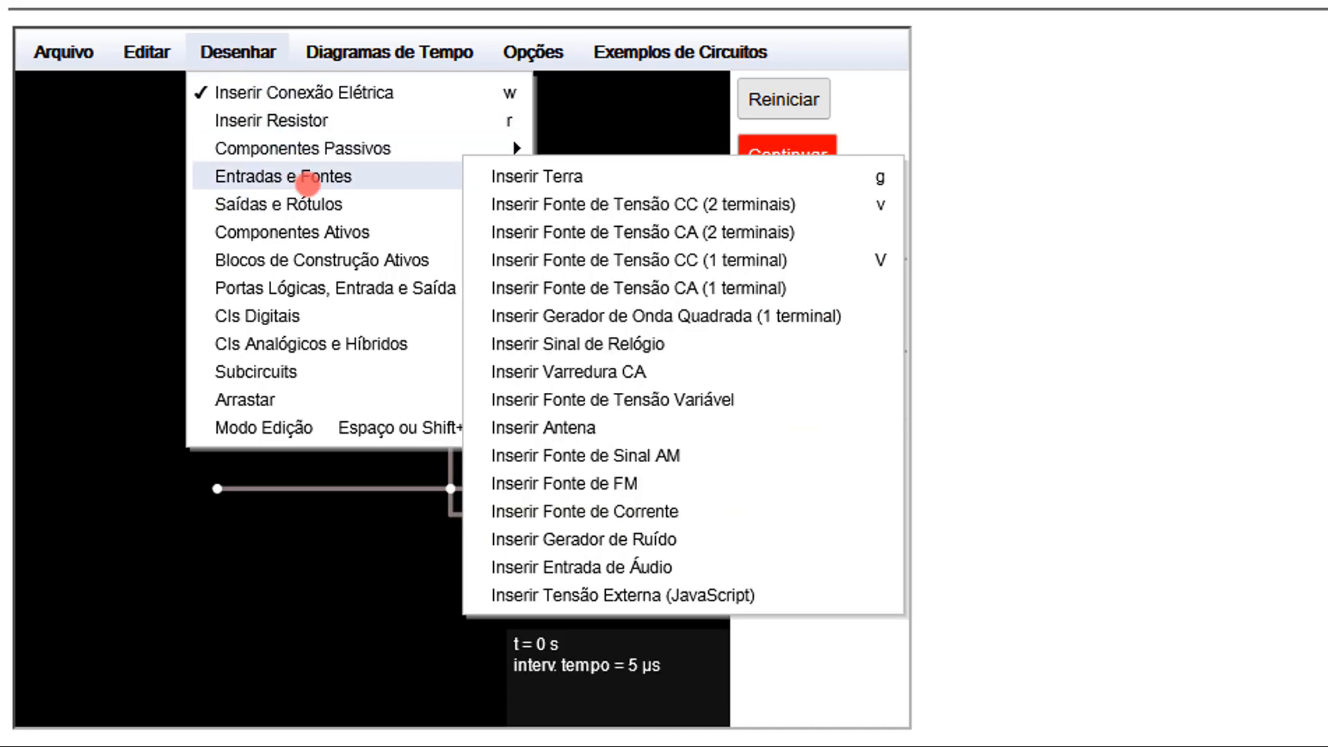
mouse_move(308, 206)
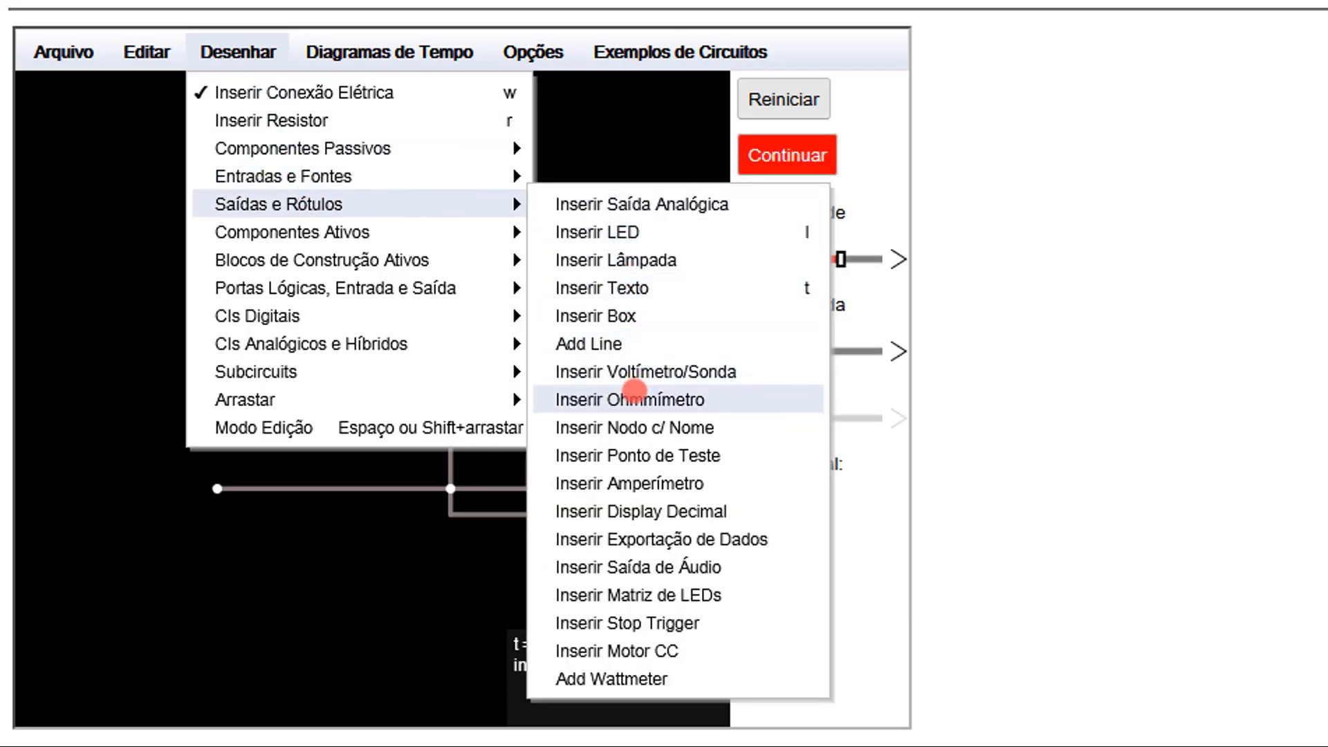
left_click(633, 398)
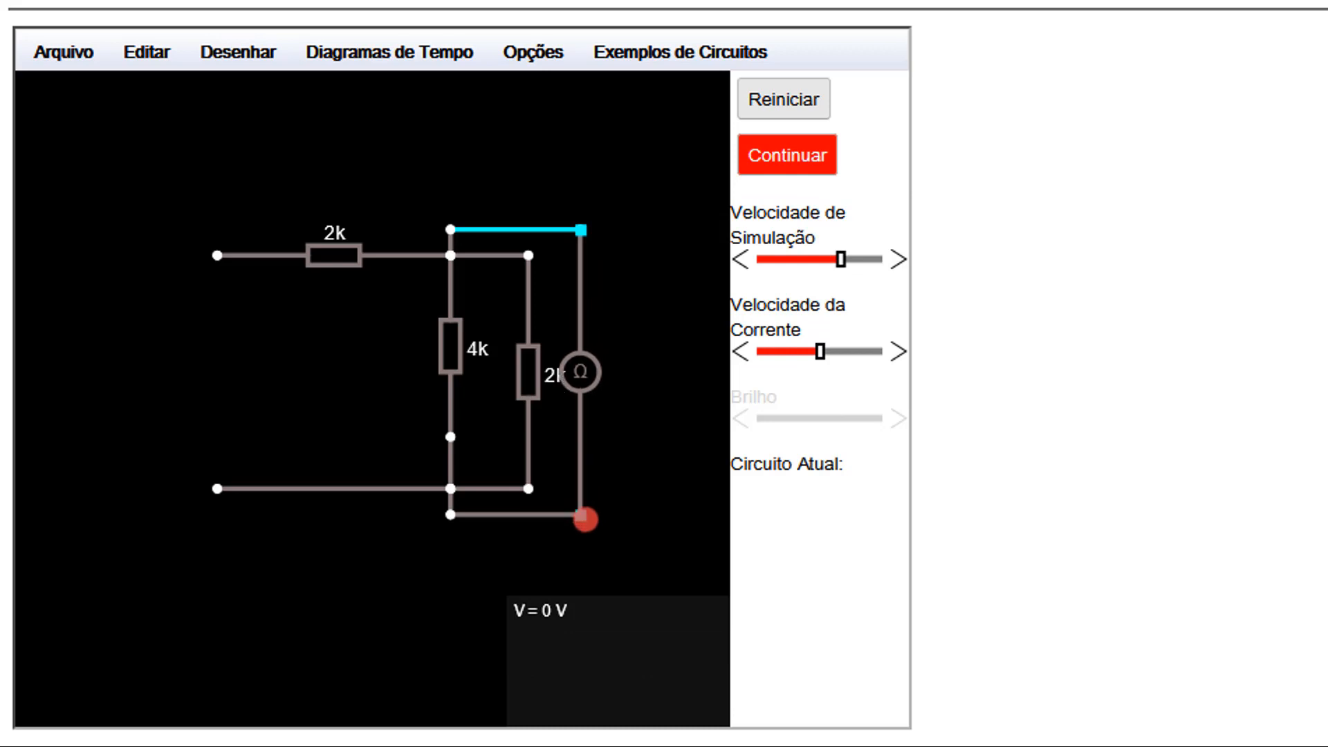
left_click(764, 157)
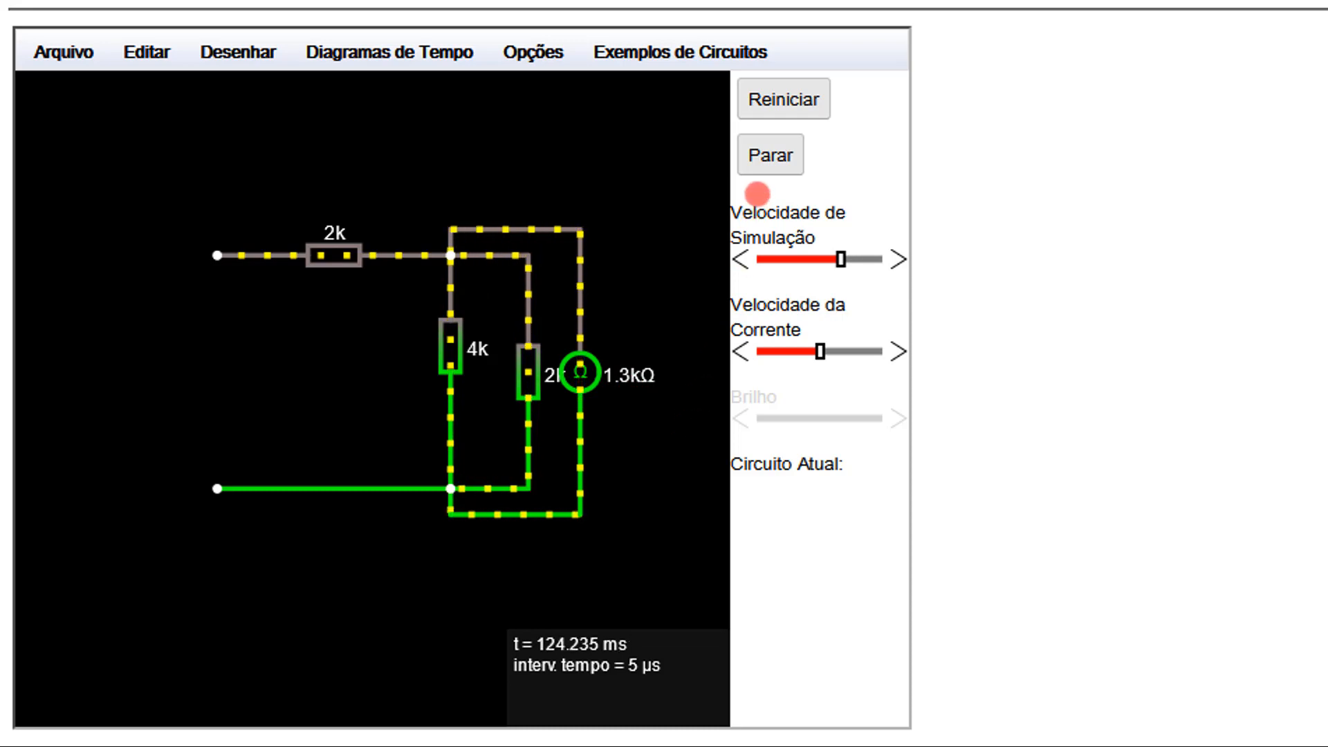
Stop the simulation and undo the ohmmeter and the two wire leads beside the parallel resistors
left_click(758, 159)
key("ctrl+z")
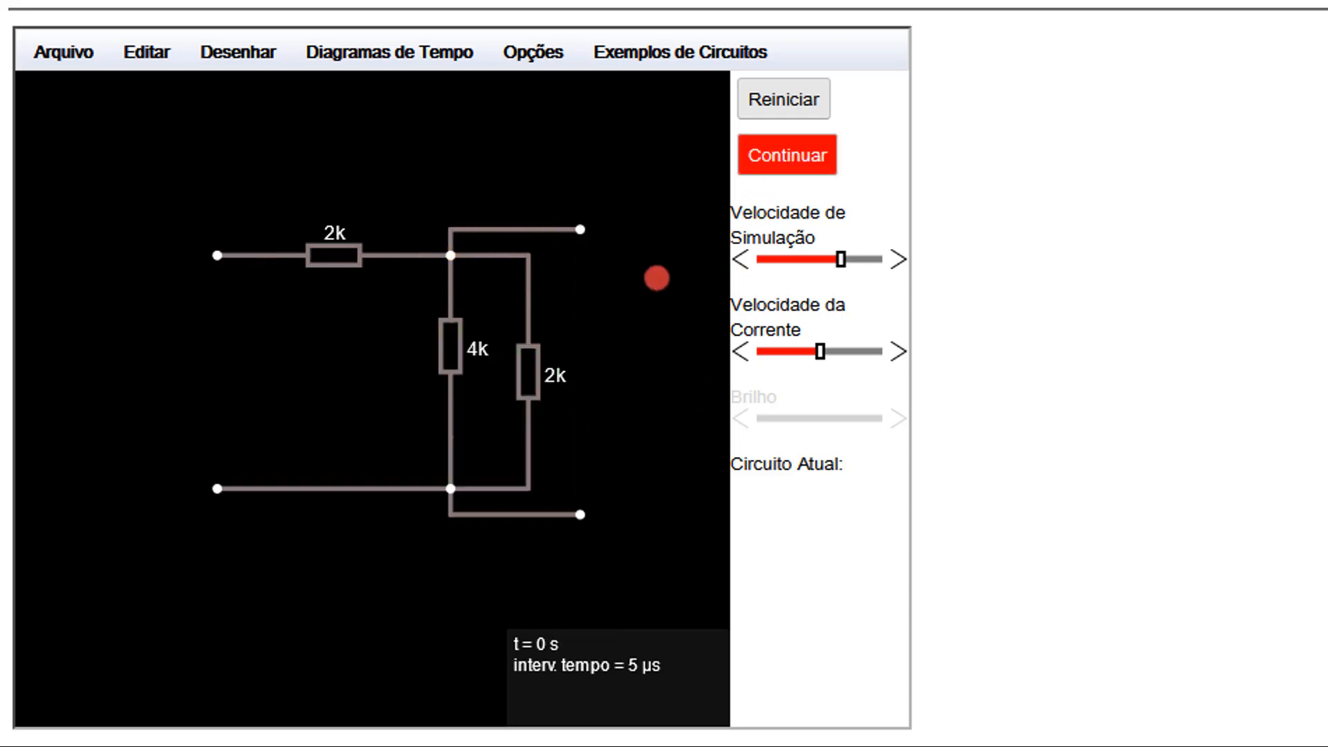
key("ctrl+z")
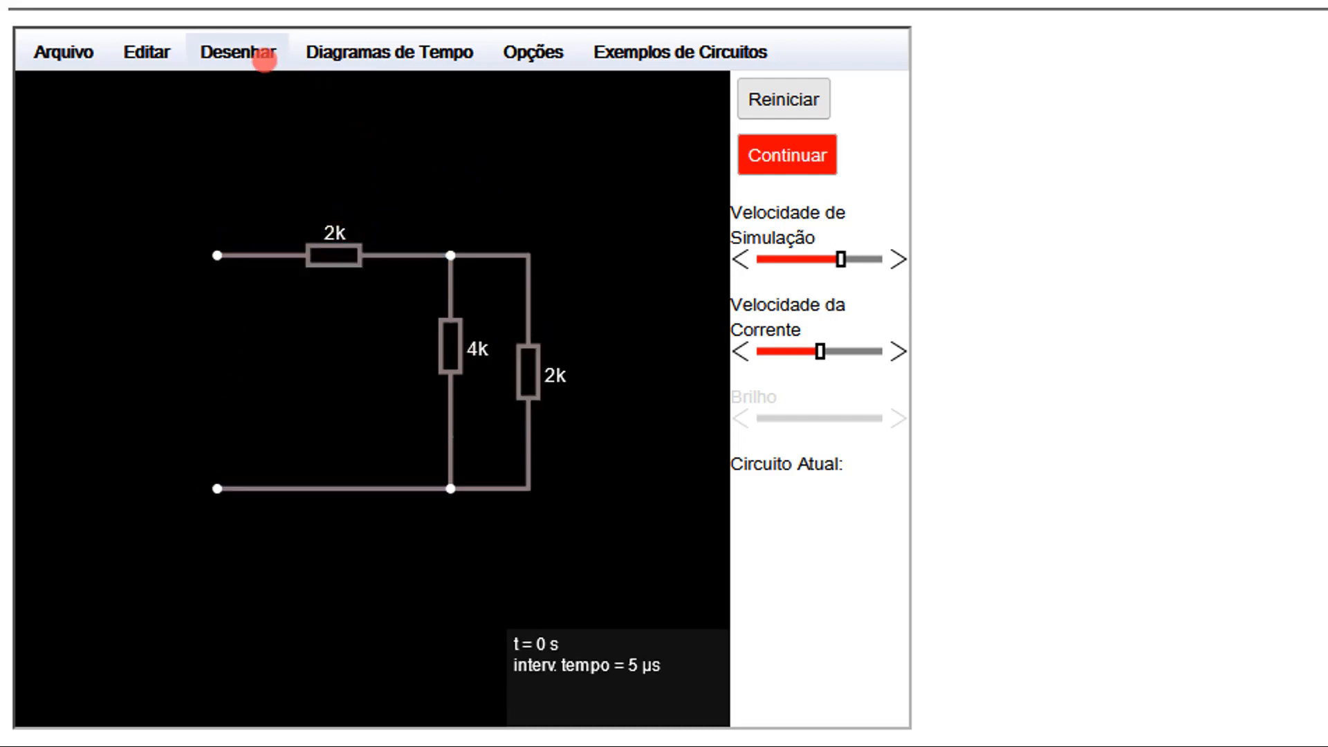
Insert an ohmmeter across the circuit's two open left terminals and run the simulation to measure the total equivalent resistance
left_click(265, 60)
mouse_move(437, 202)
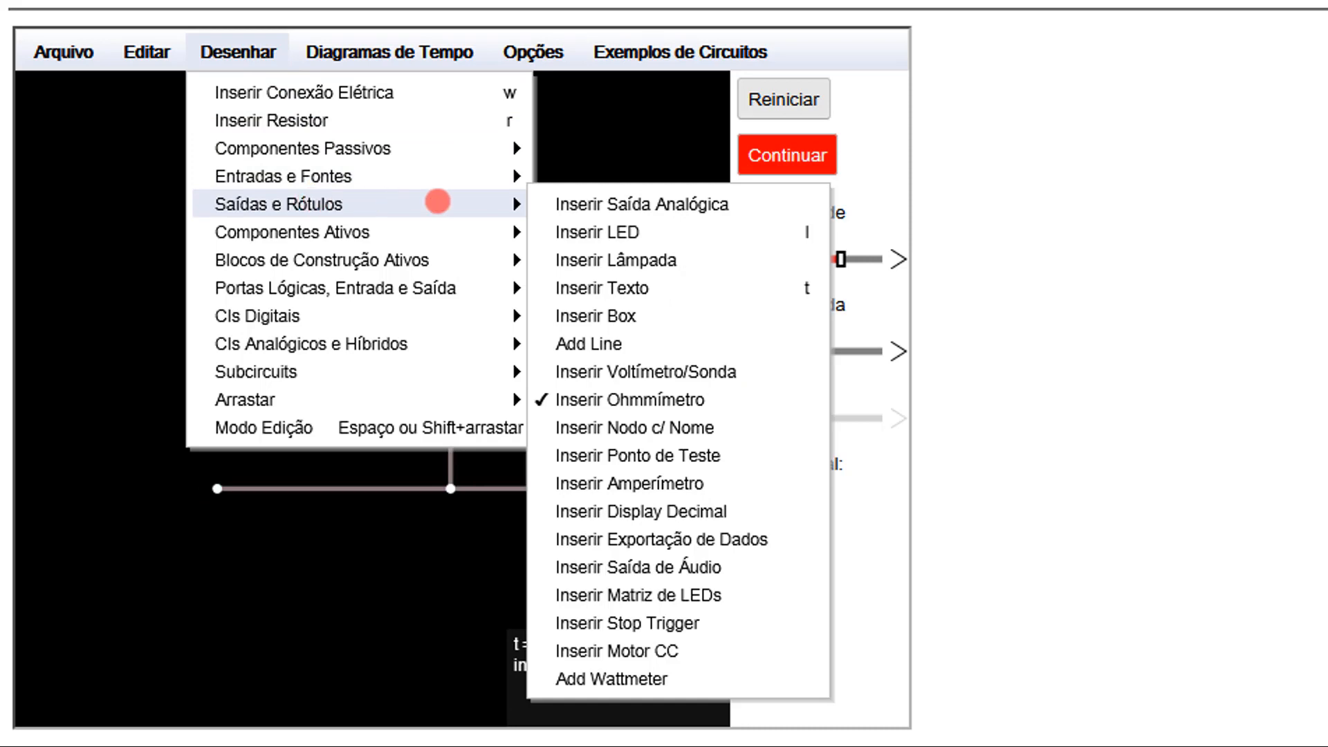
left_click(608, 399)
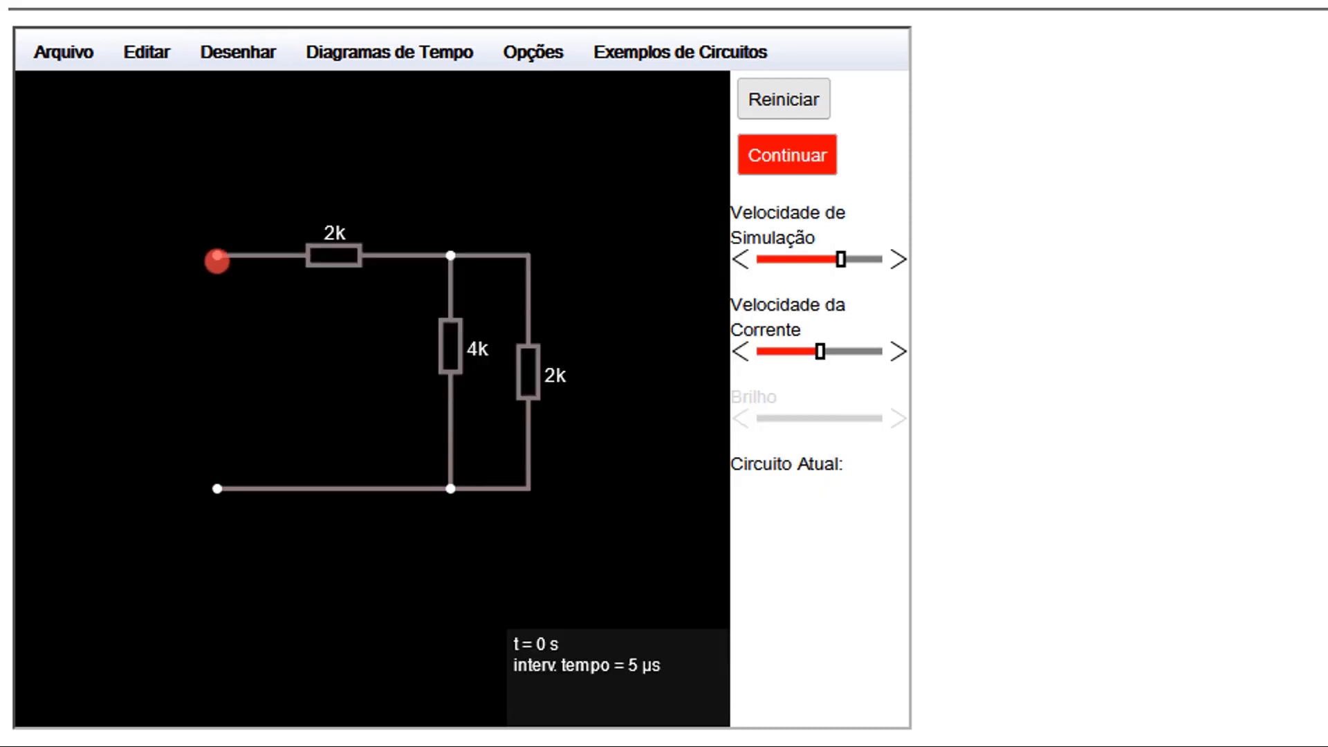
left_click_drag(216, 260, 216, 489)
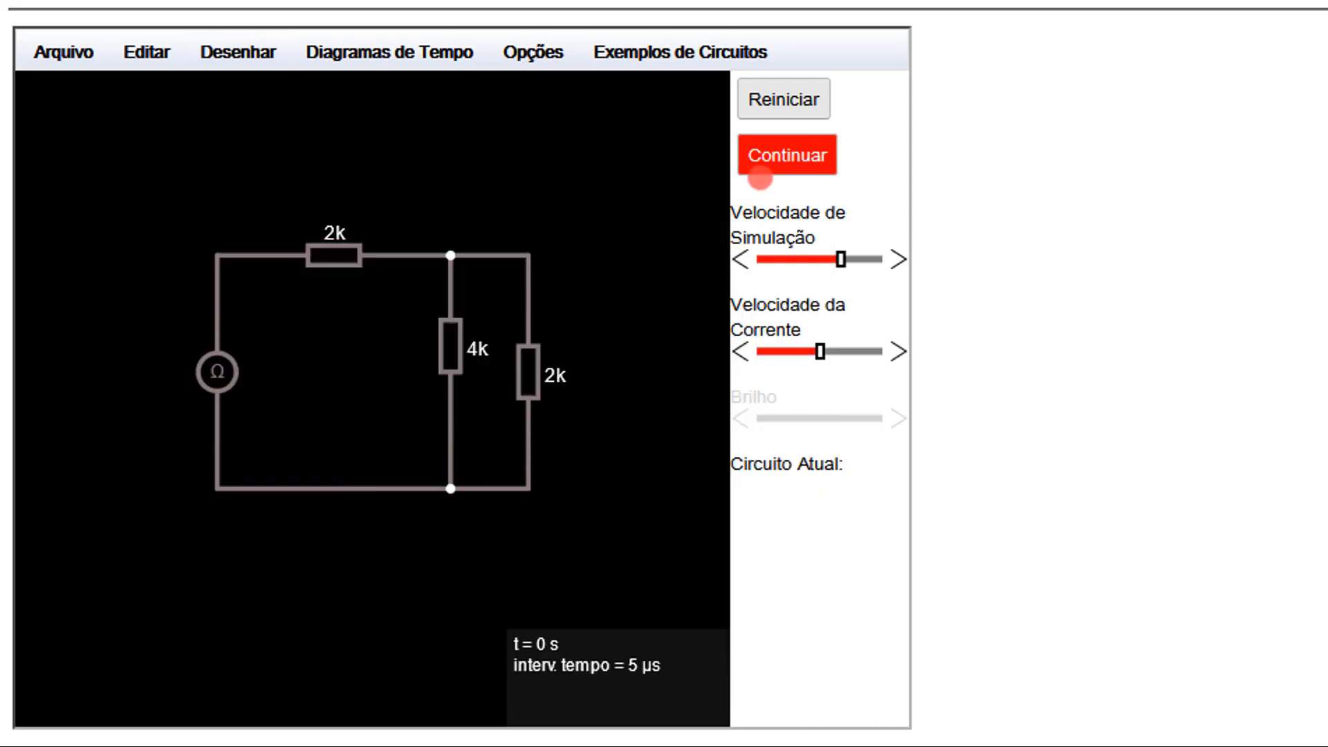
left_click(769, 154)
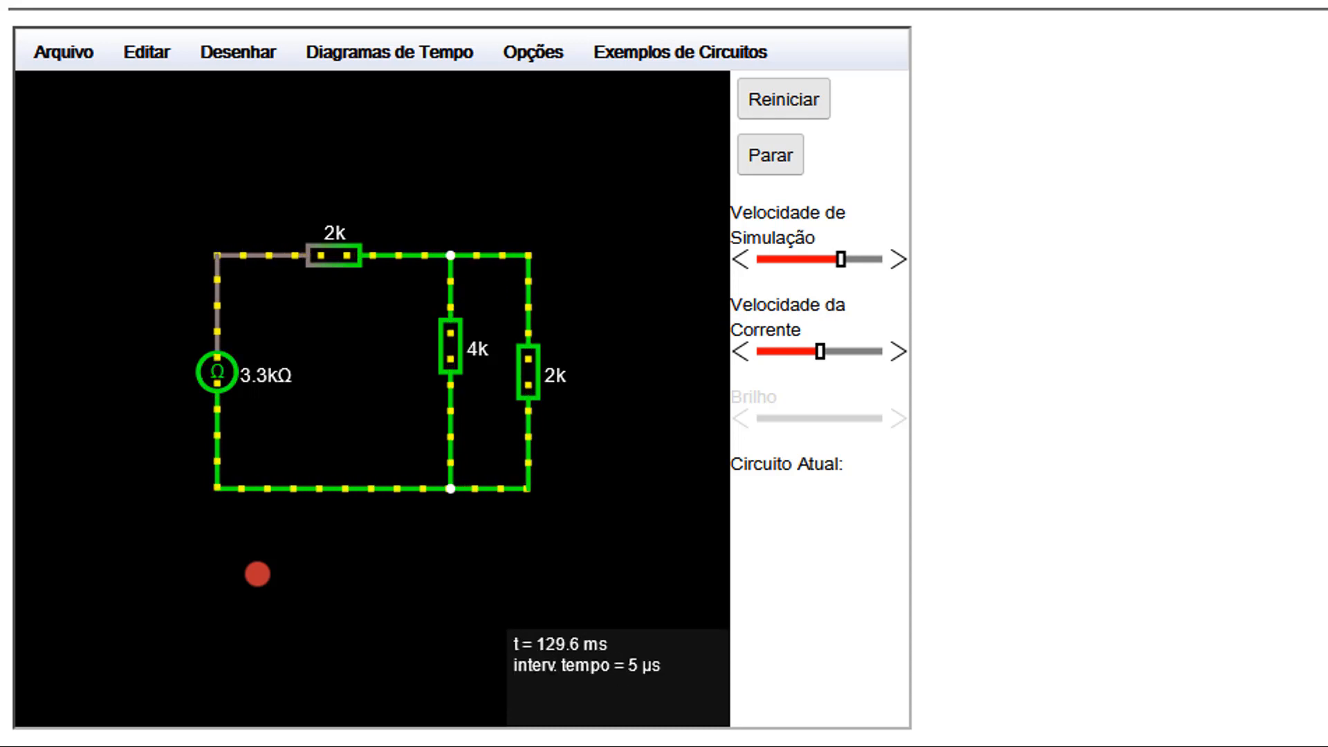
Stop the simulation and replace the ohmmeter with a two-terminal DC voltage source between the circuit's left terminals
left_click(771, 155)
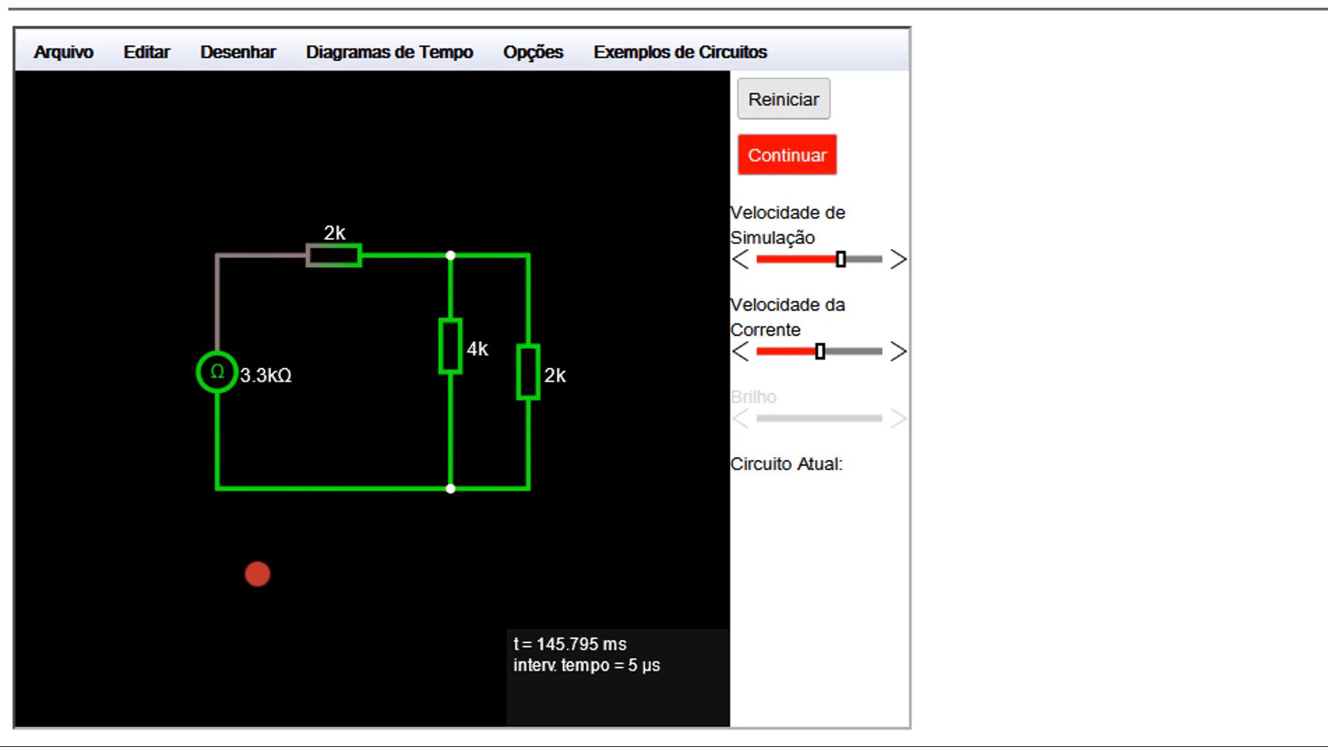
key("Delete")
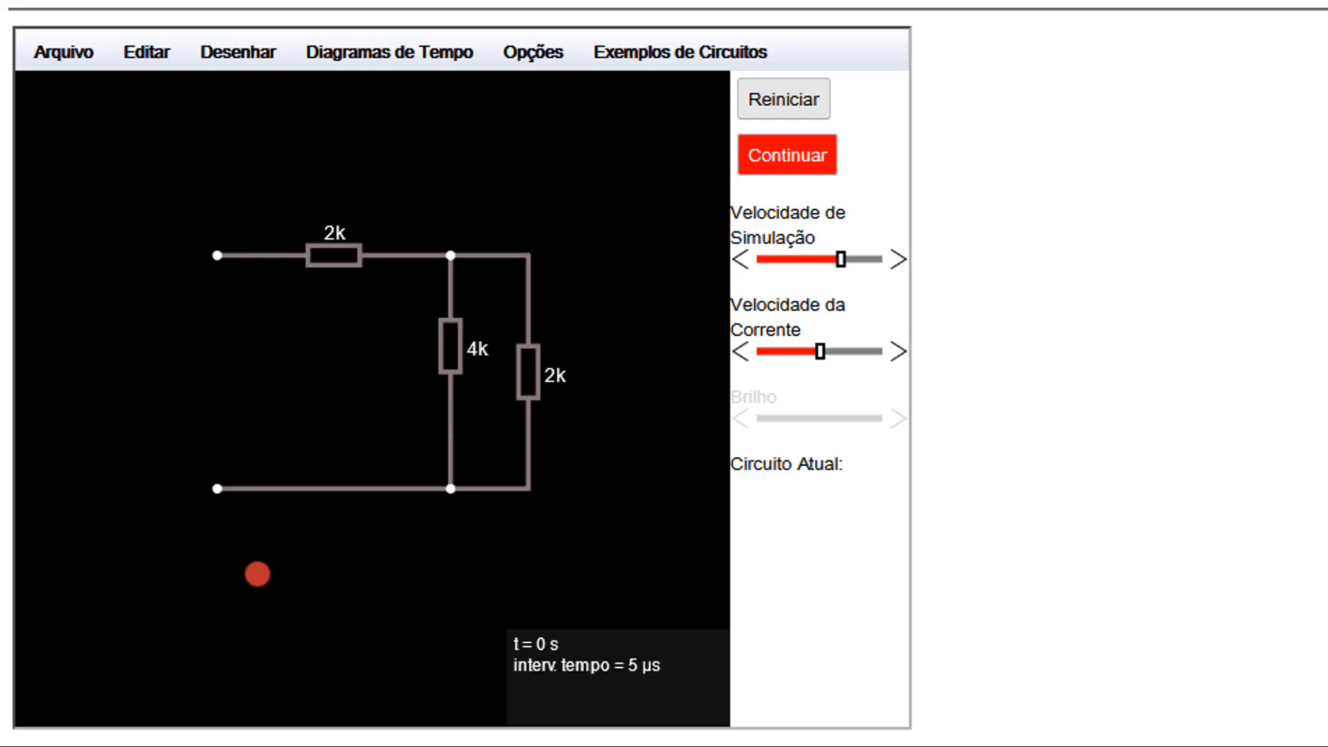
left_click(238, 52)
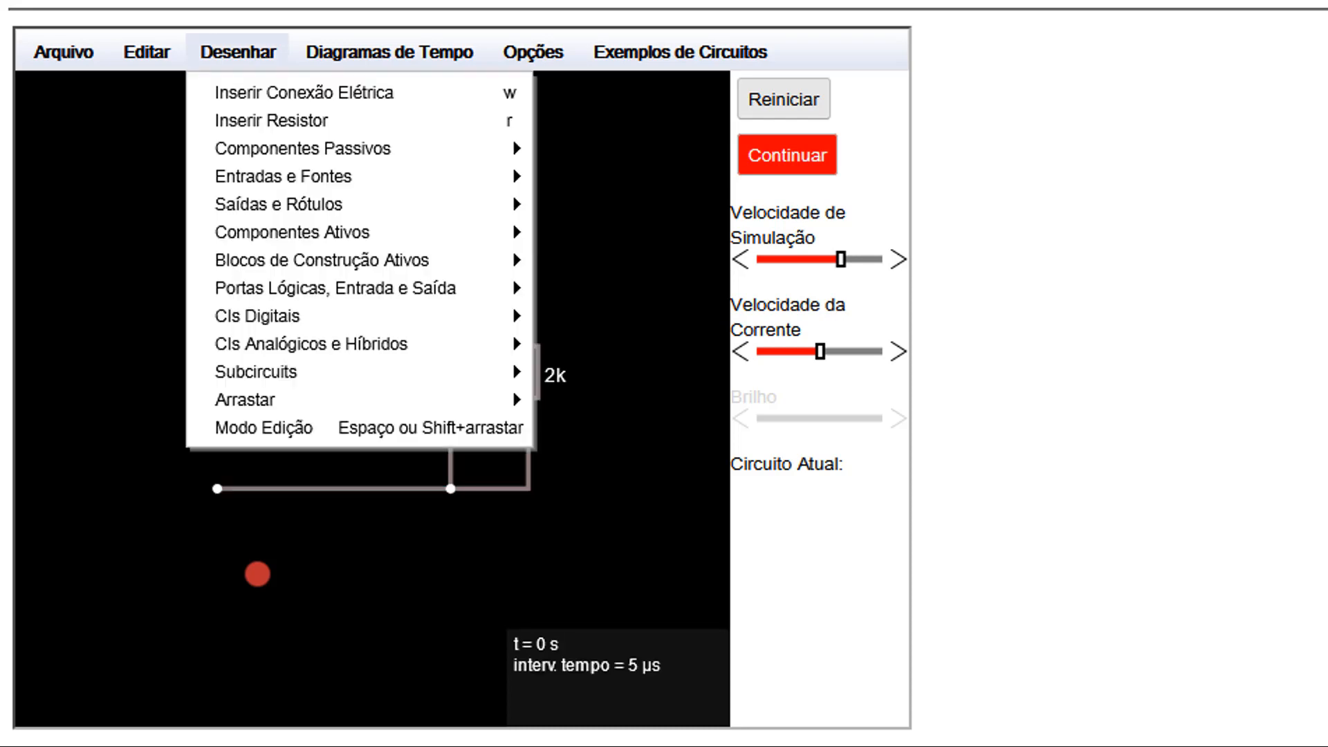
mouse_move(283, 176)
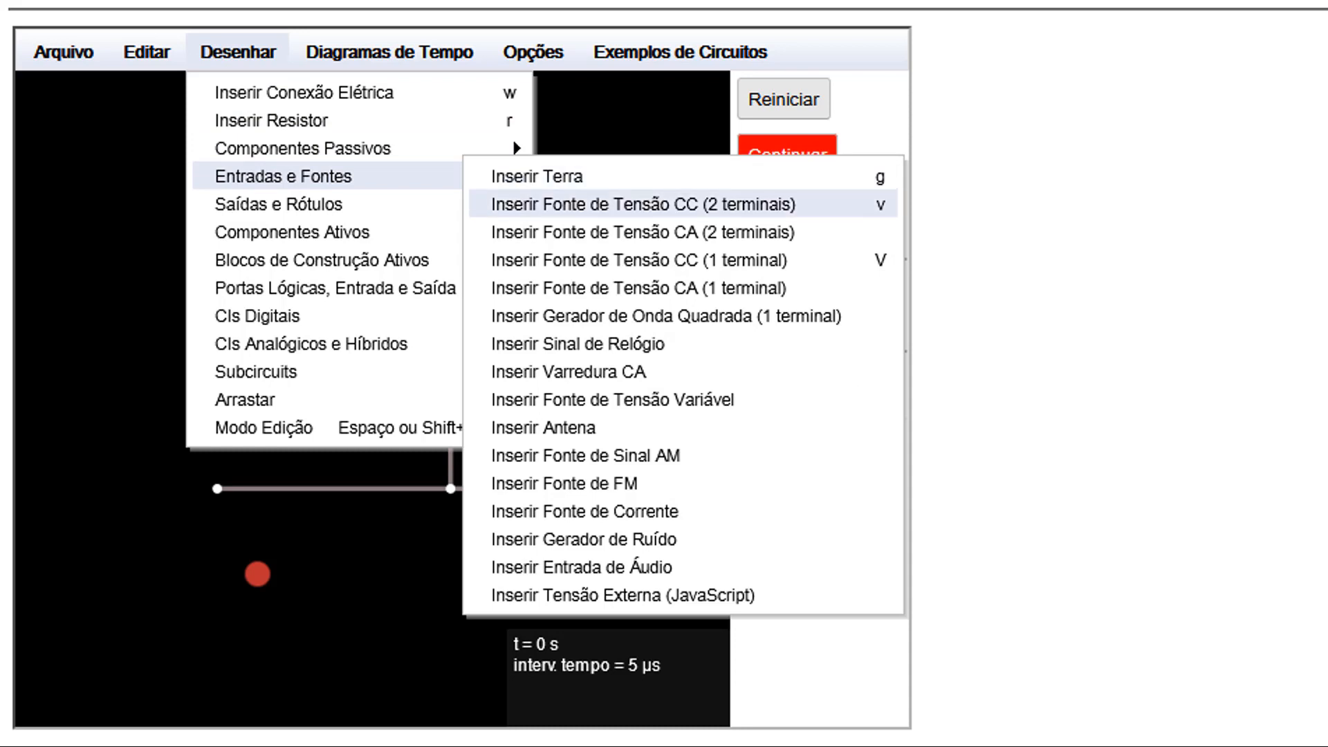
left_click(643, 204)
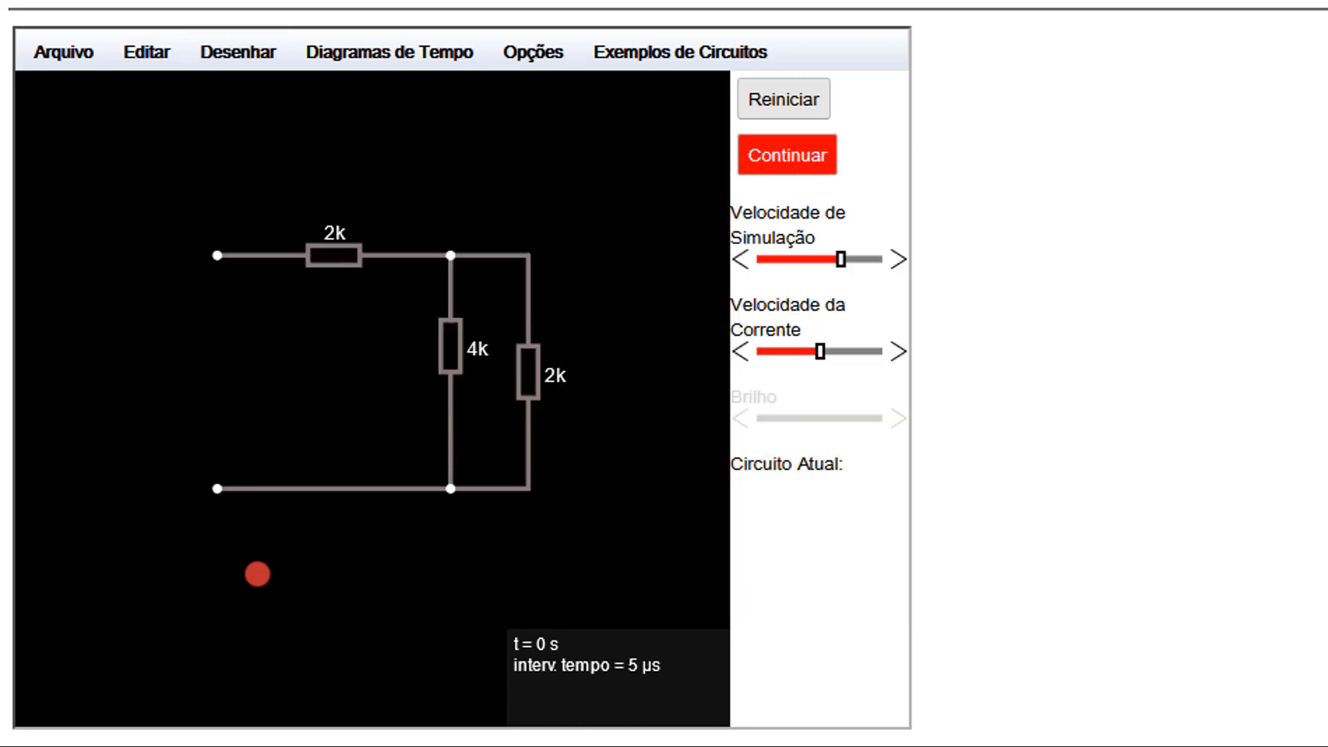
left_click_drag(217, 255, 217, 489)
Edit the voltage of the DC source and apply the component settings
right_click(257, 574)
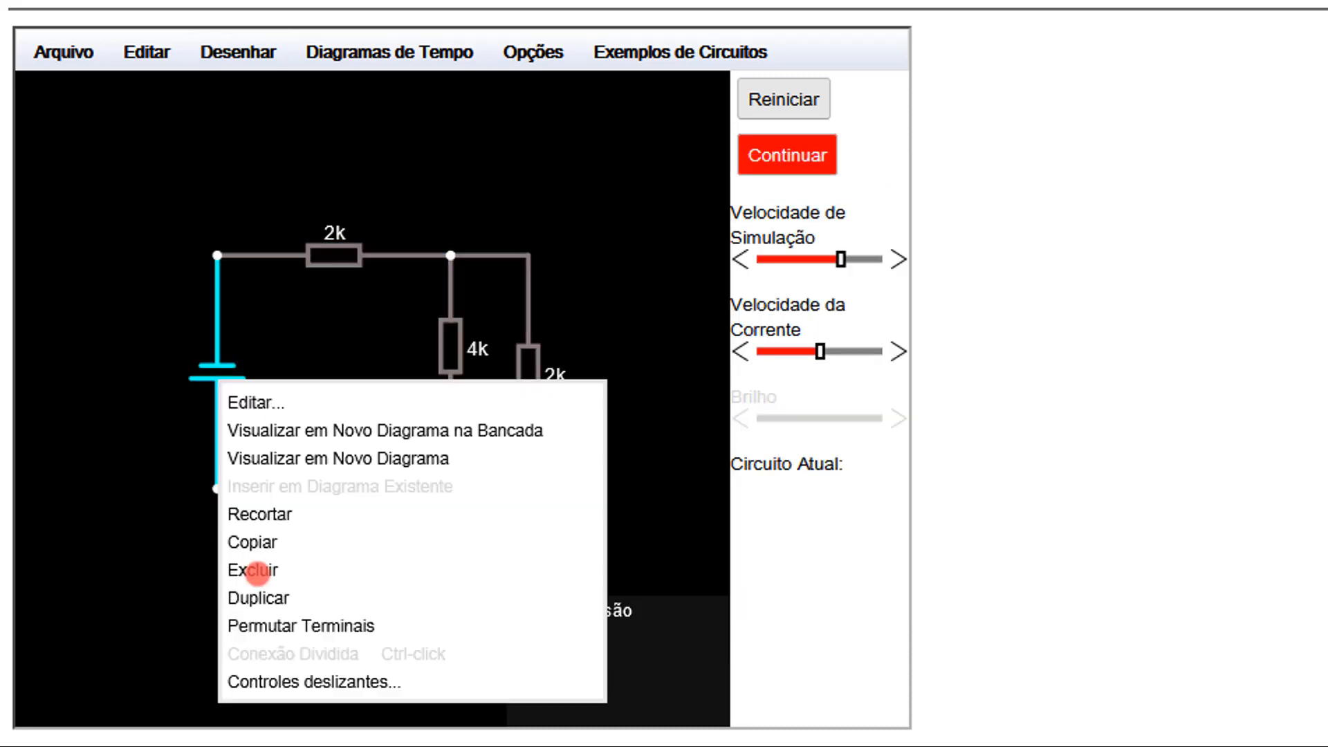
left_click(255, 402)
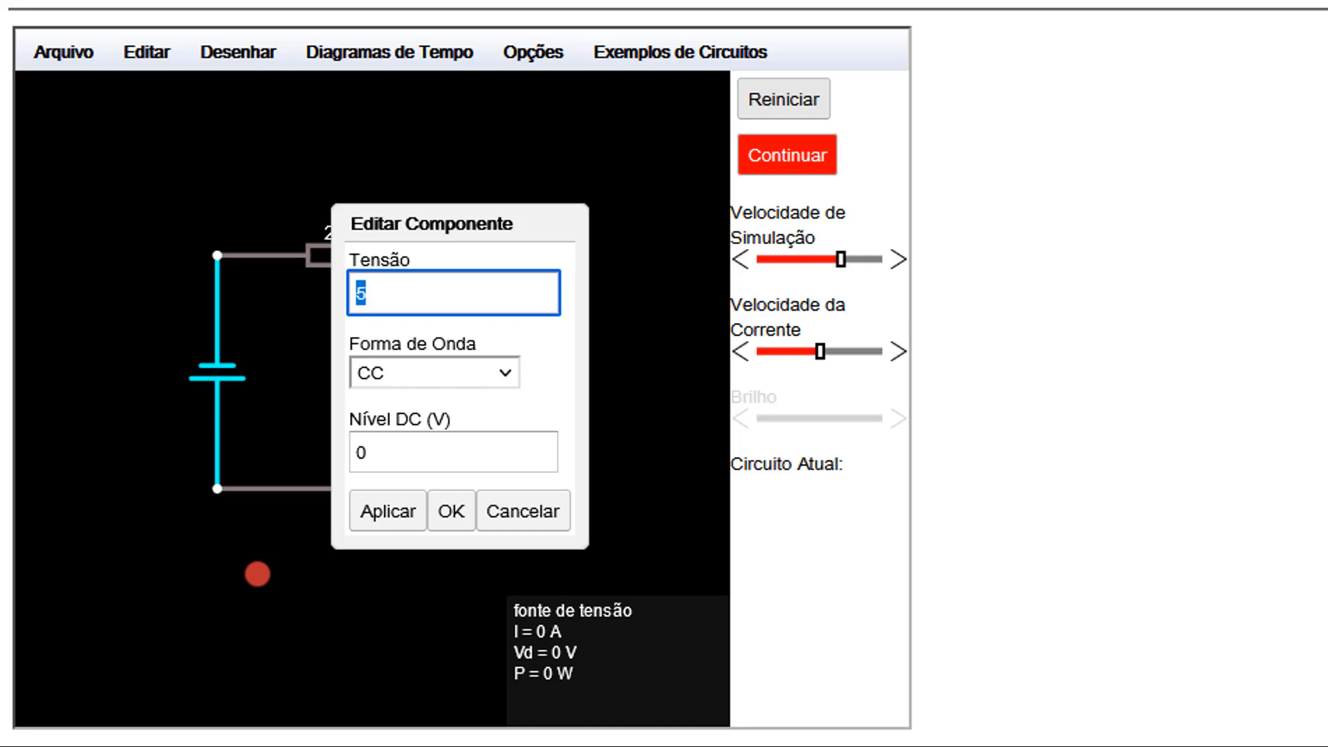
key("Return")
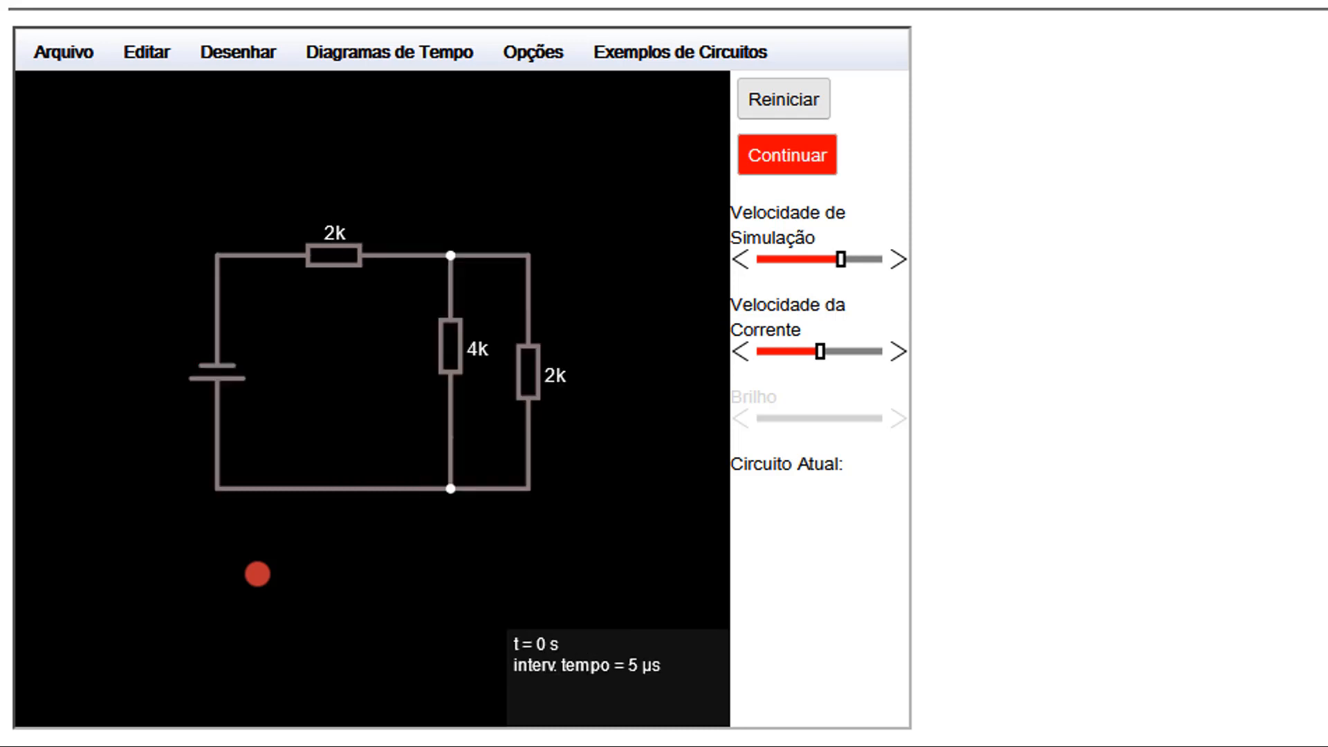
Run the simulation, swap the DC source's terminals to reverse its polarity, and resume the simulation
right_click(257, 573)
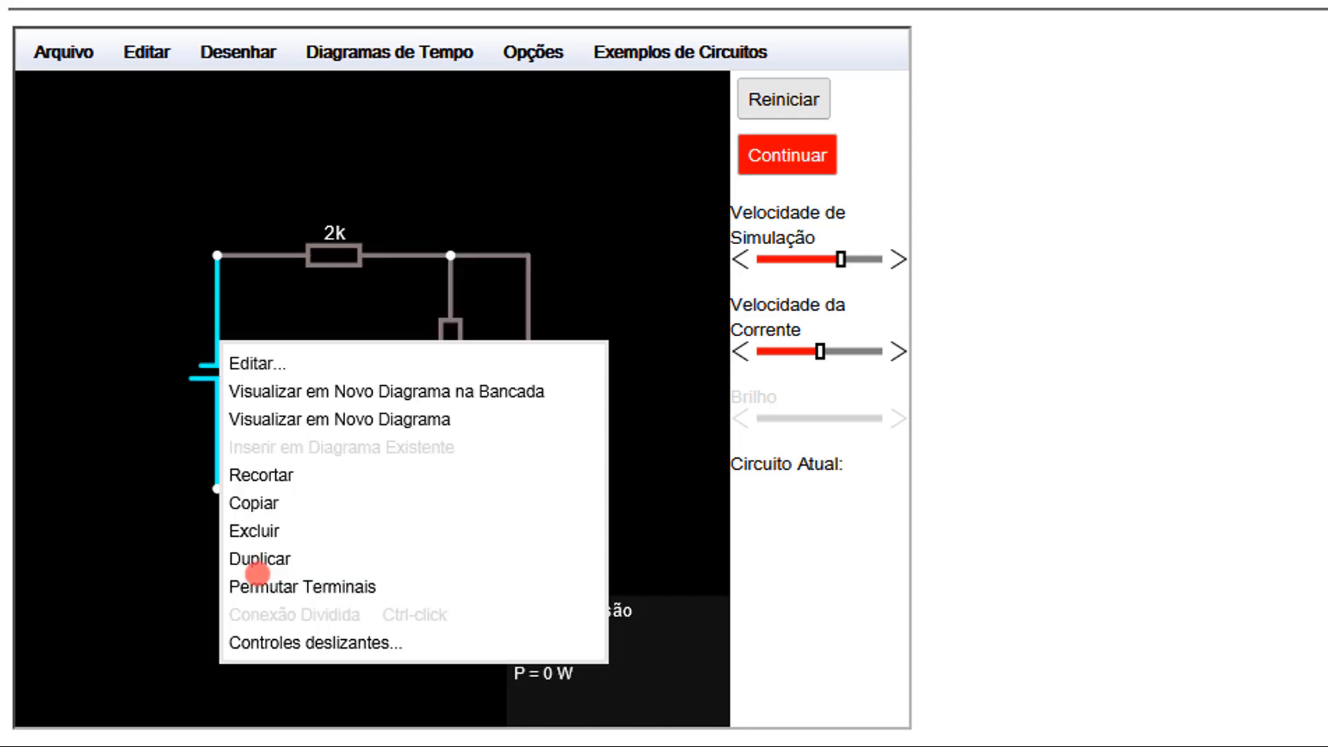
key("Escape")
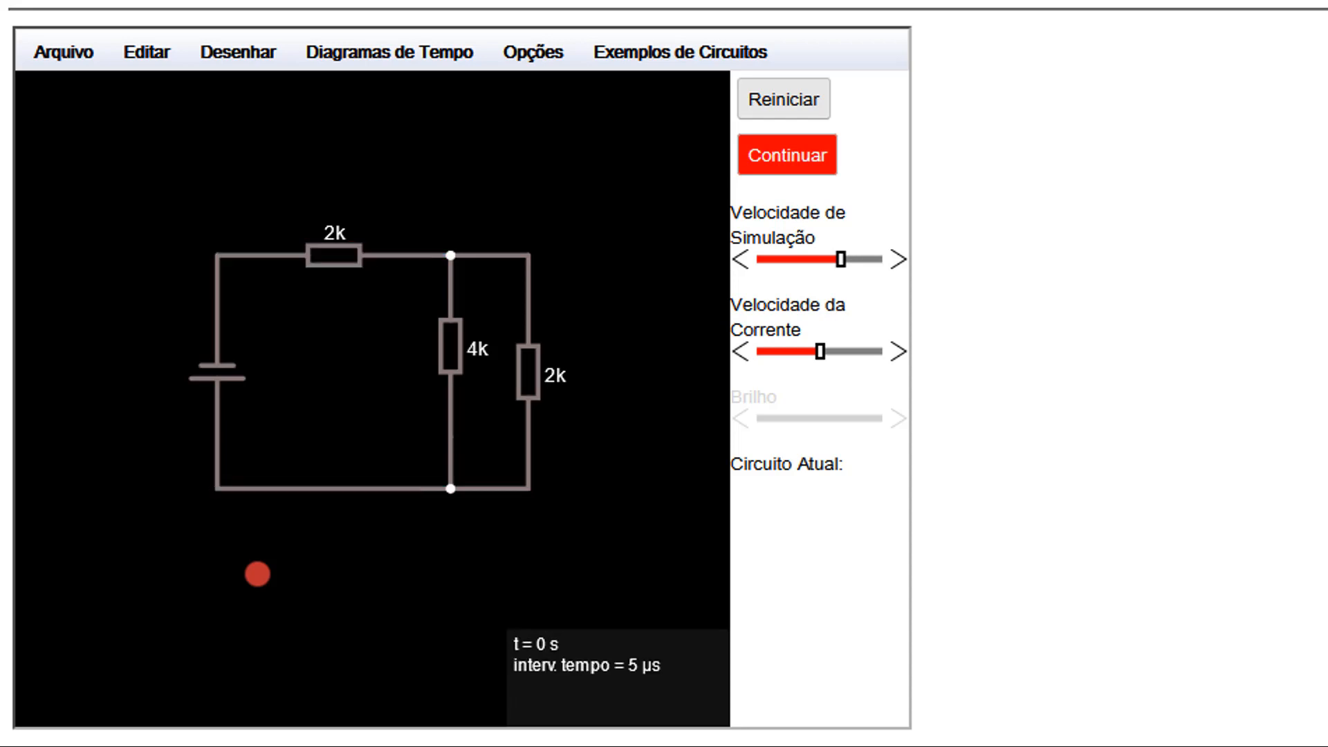
key("space")
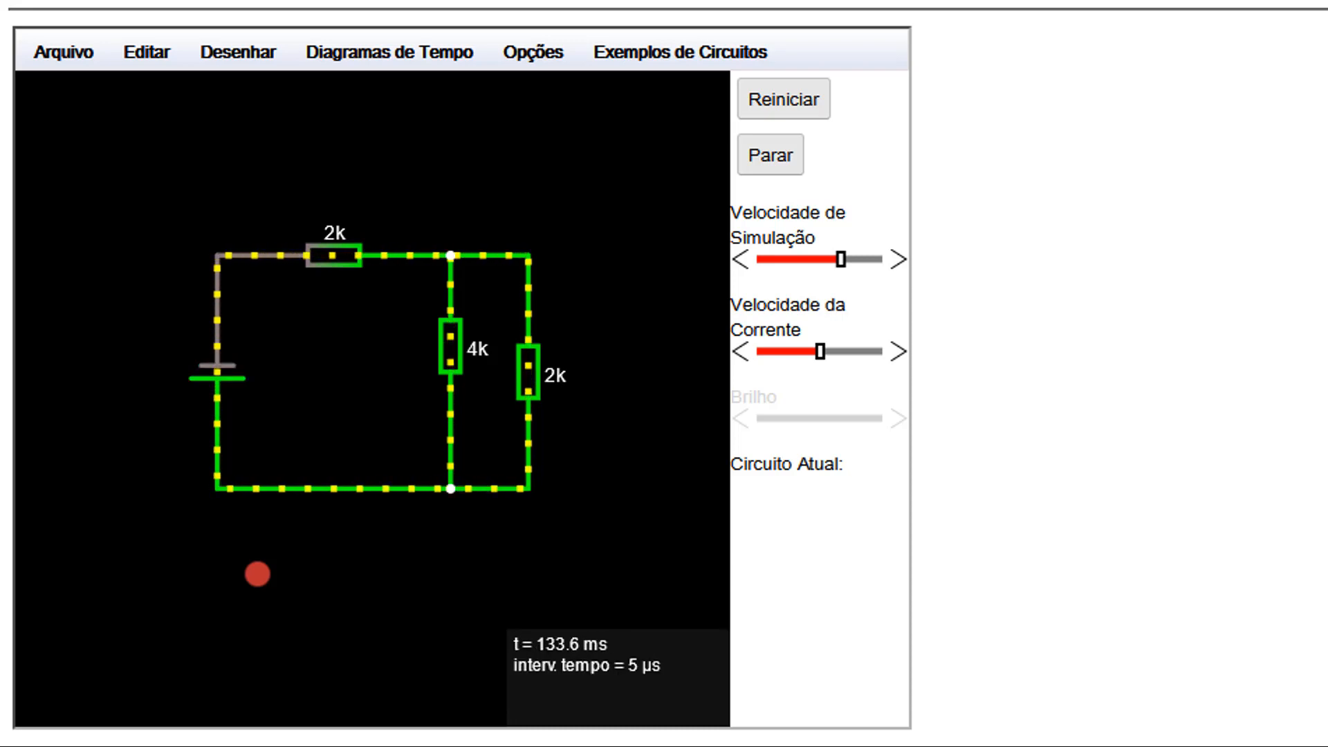
right_click(257, 574)
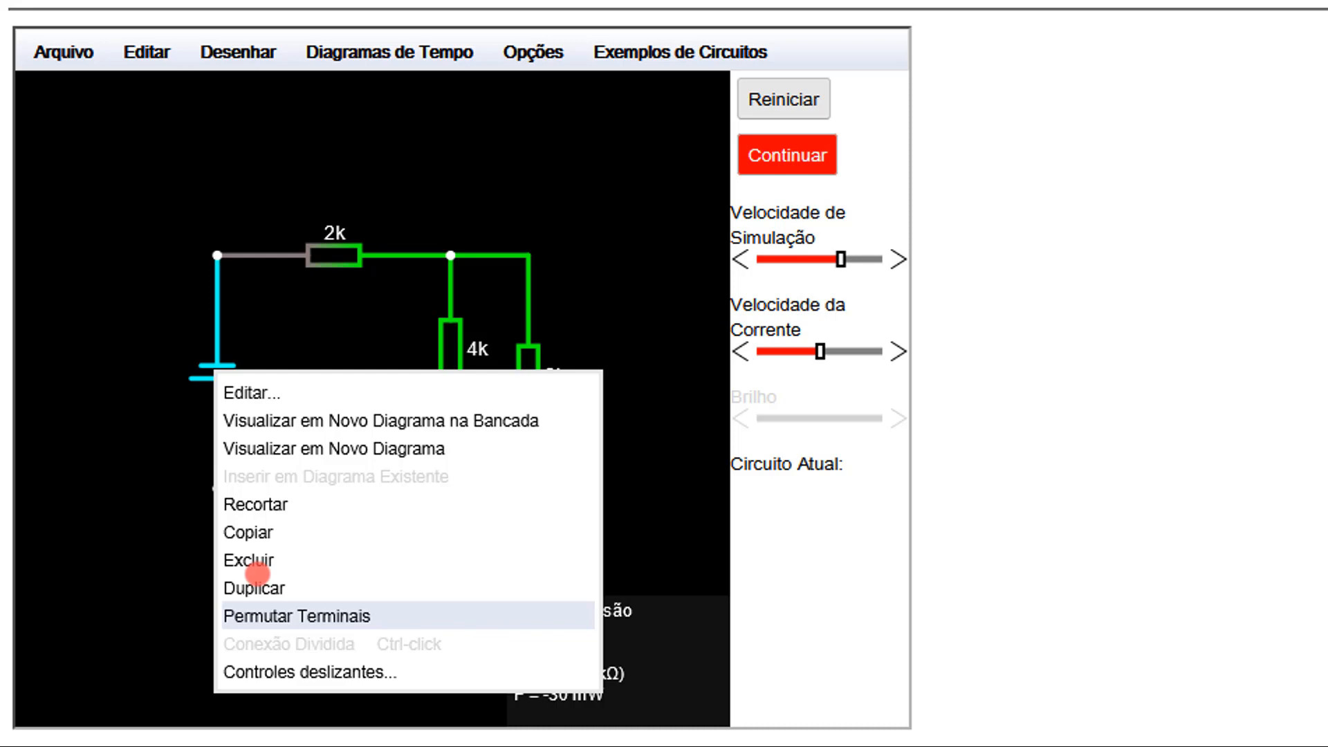
left_click(258, 614)
left_click(787, 155)
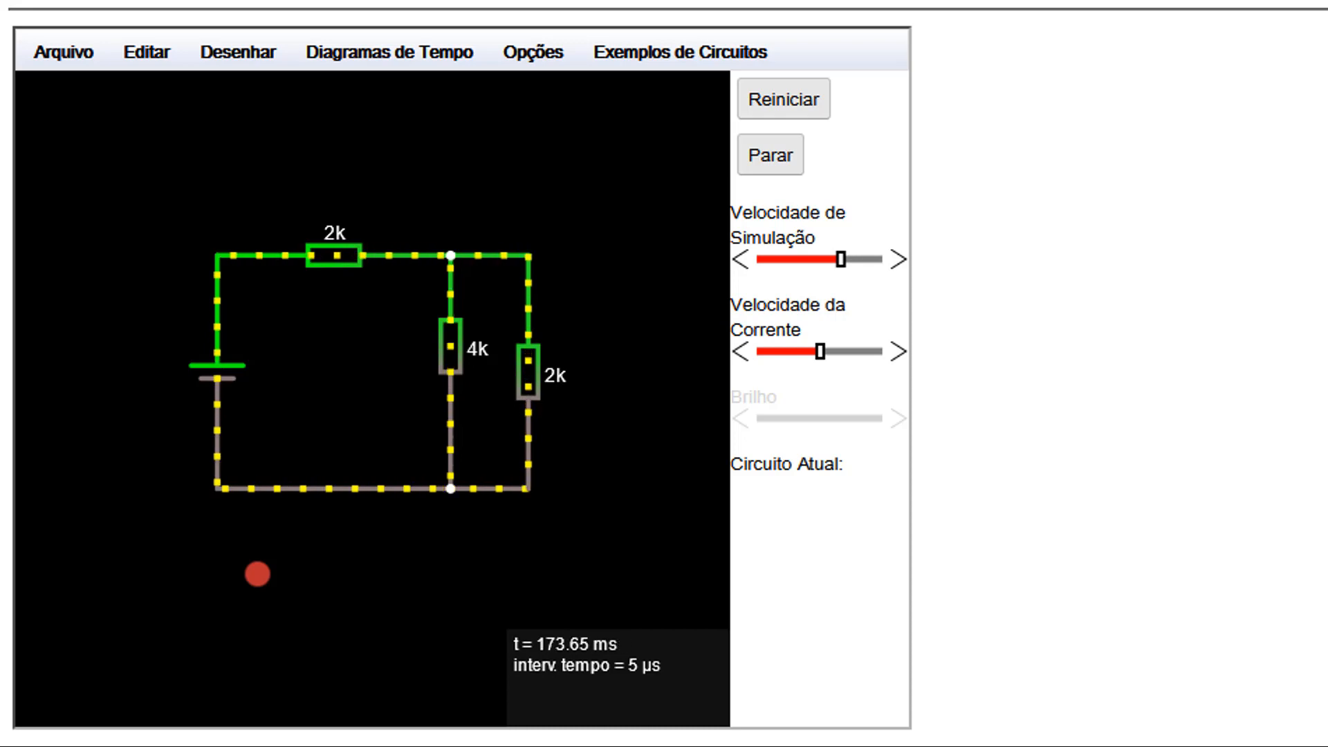
Stop the simulation and insert a ground at the node joining the DC source's lower terminal and the bottom wire
left_click(771, 155)
left_click(237, 52)
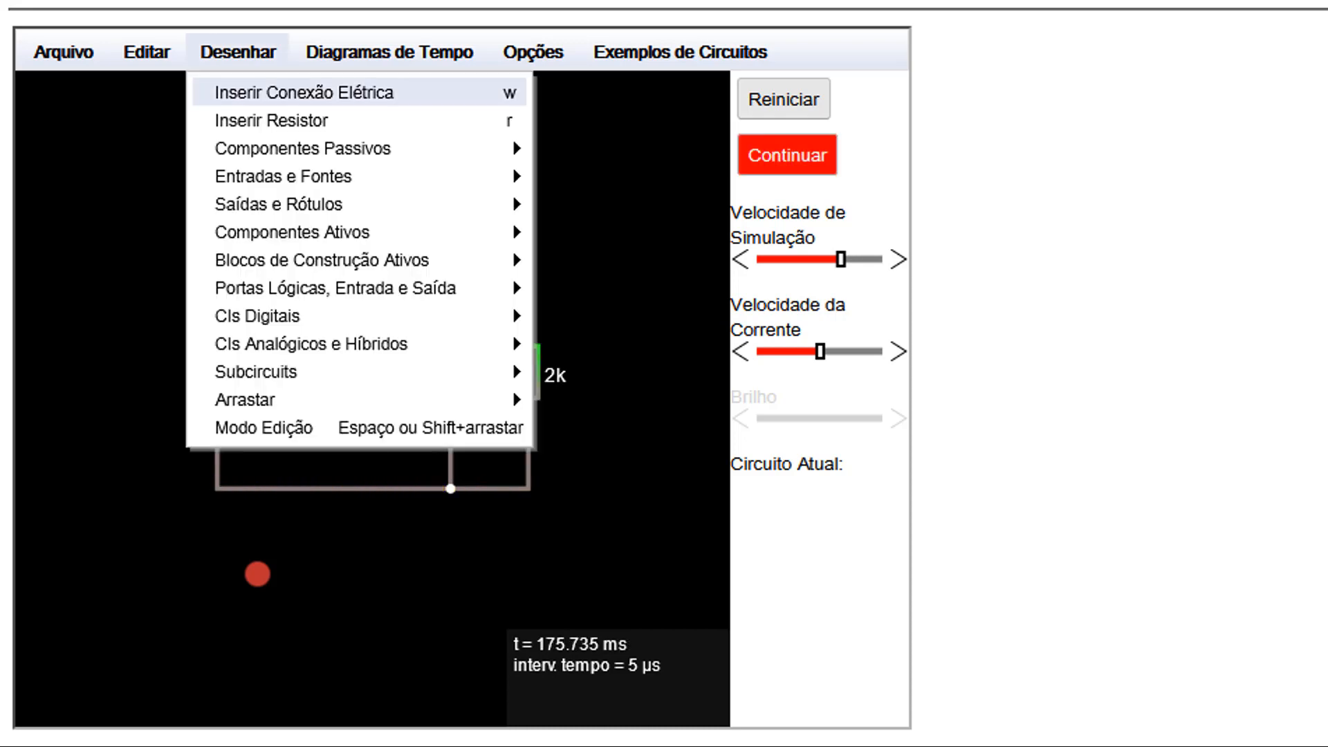
mouse_move(283, 176)
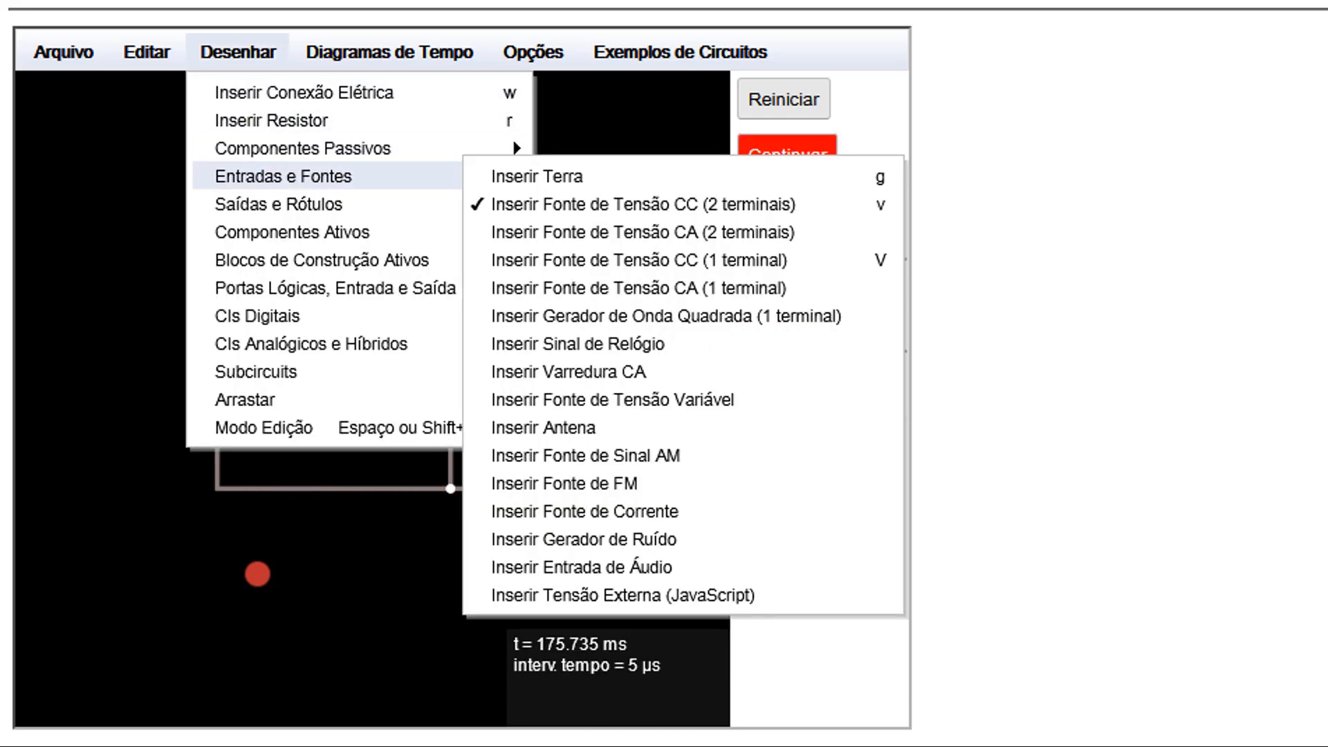
left_click(536, 176)
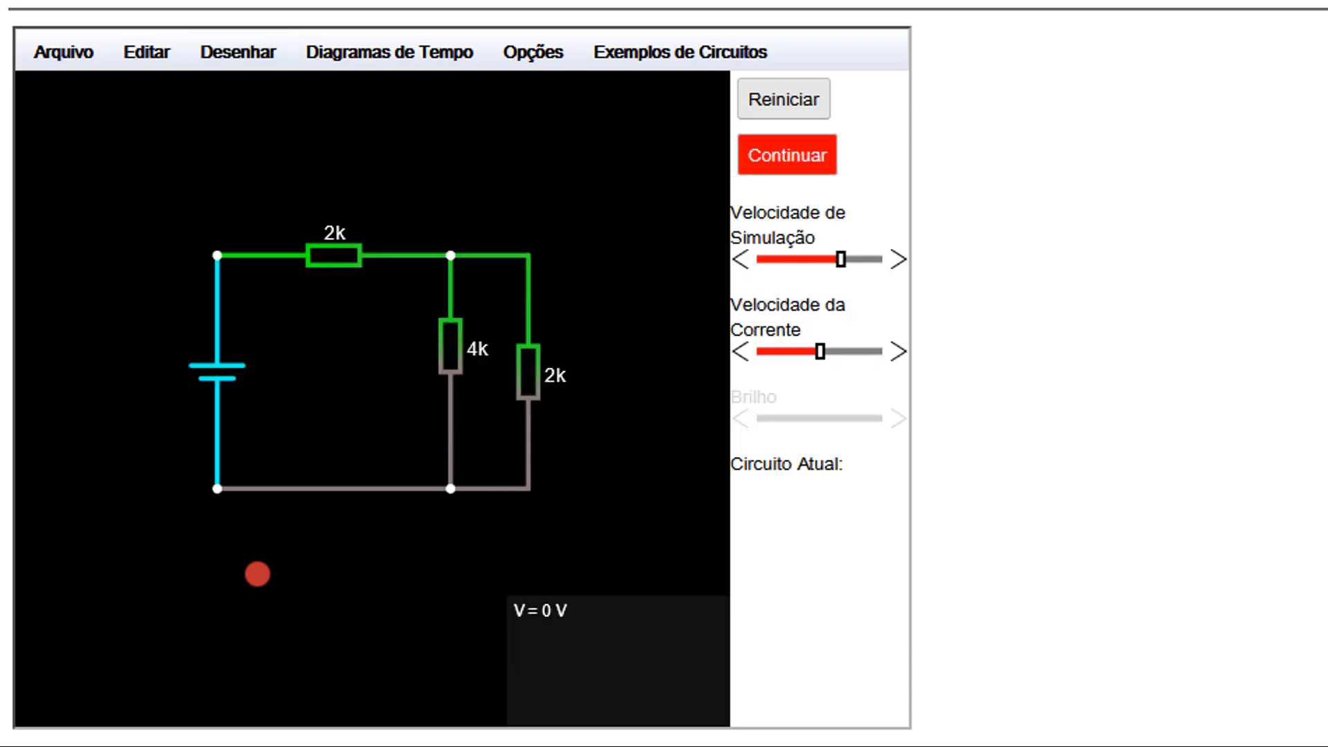
left_click_drag(218, 489, 218, 516)
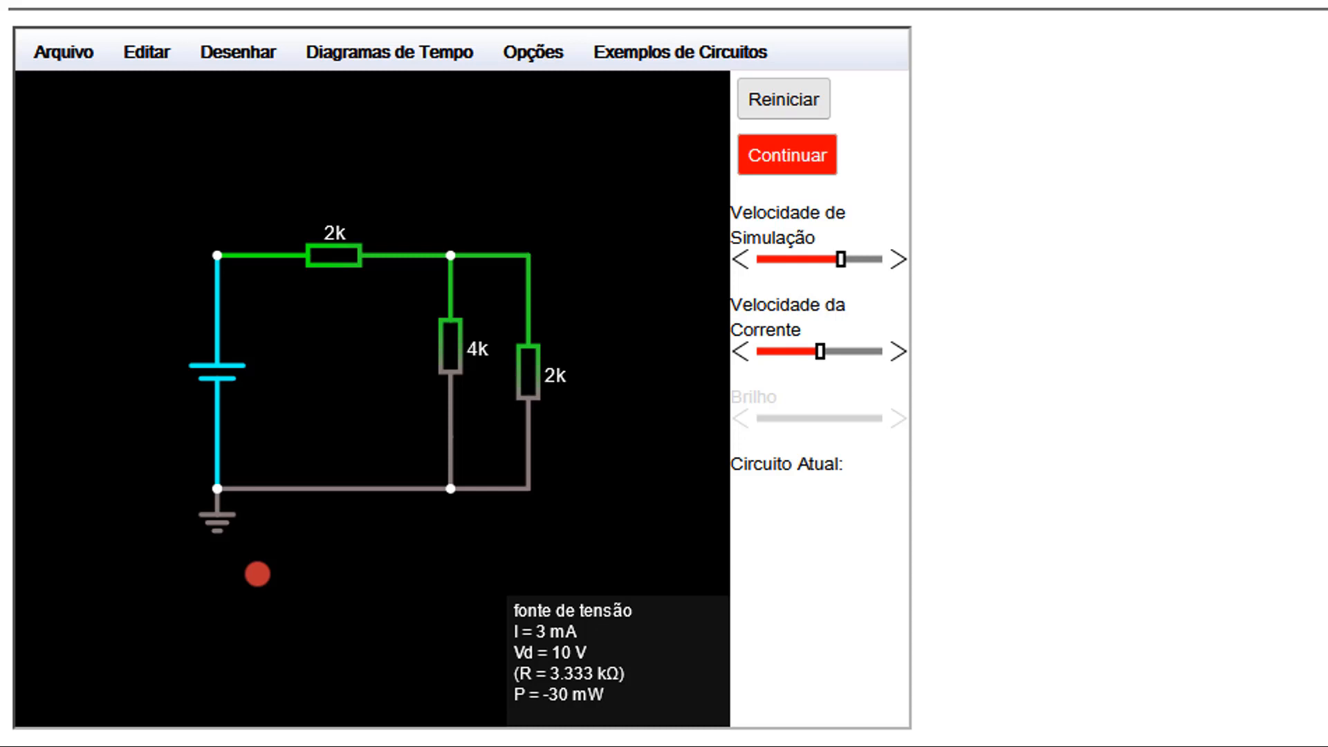
Check the DC source's voltage, waveform and DC level settings, and accept them
right_click(218, 375)
left_click(242, 394)
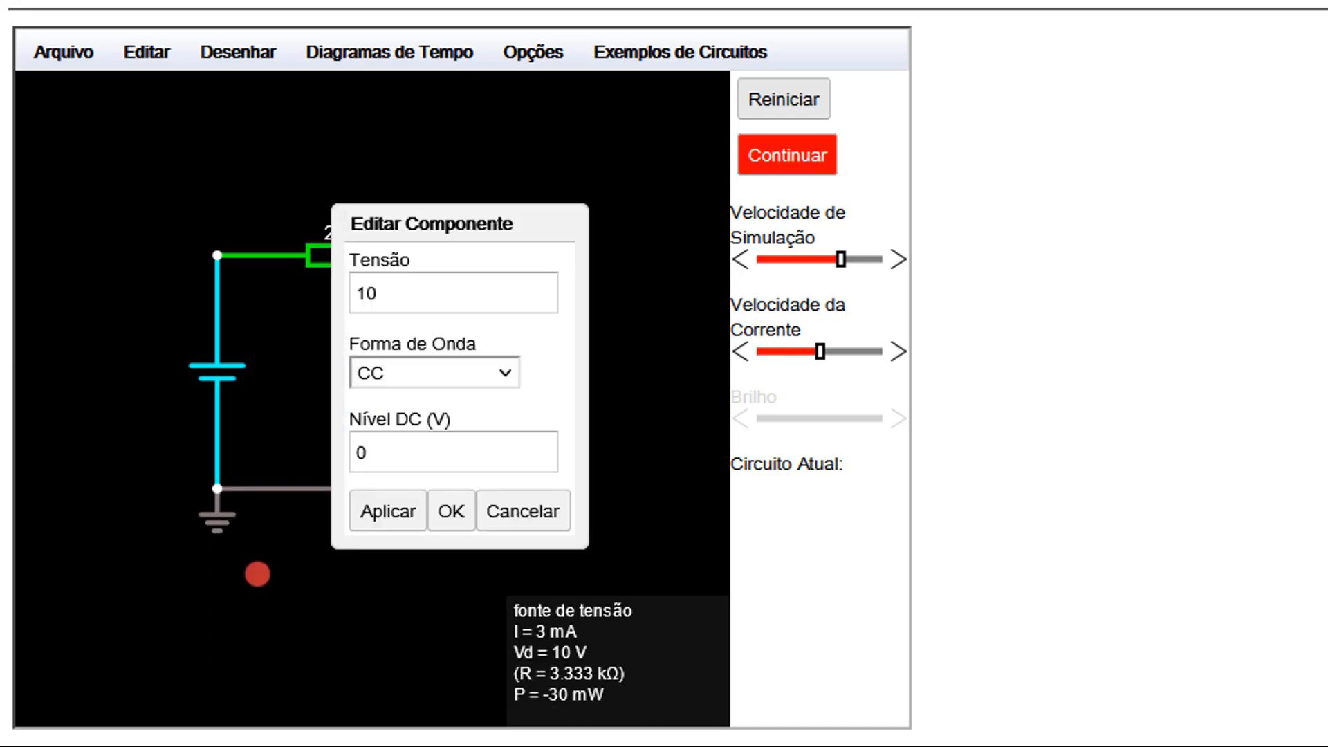
left_click(451, 511)
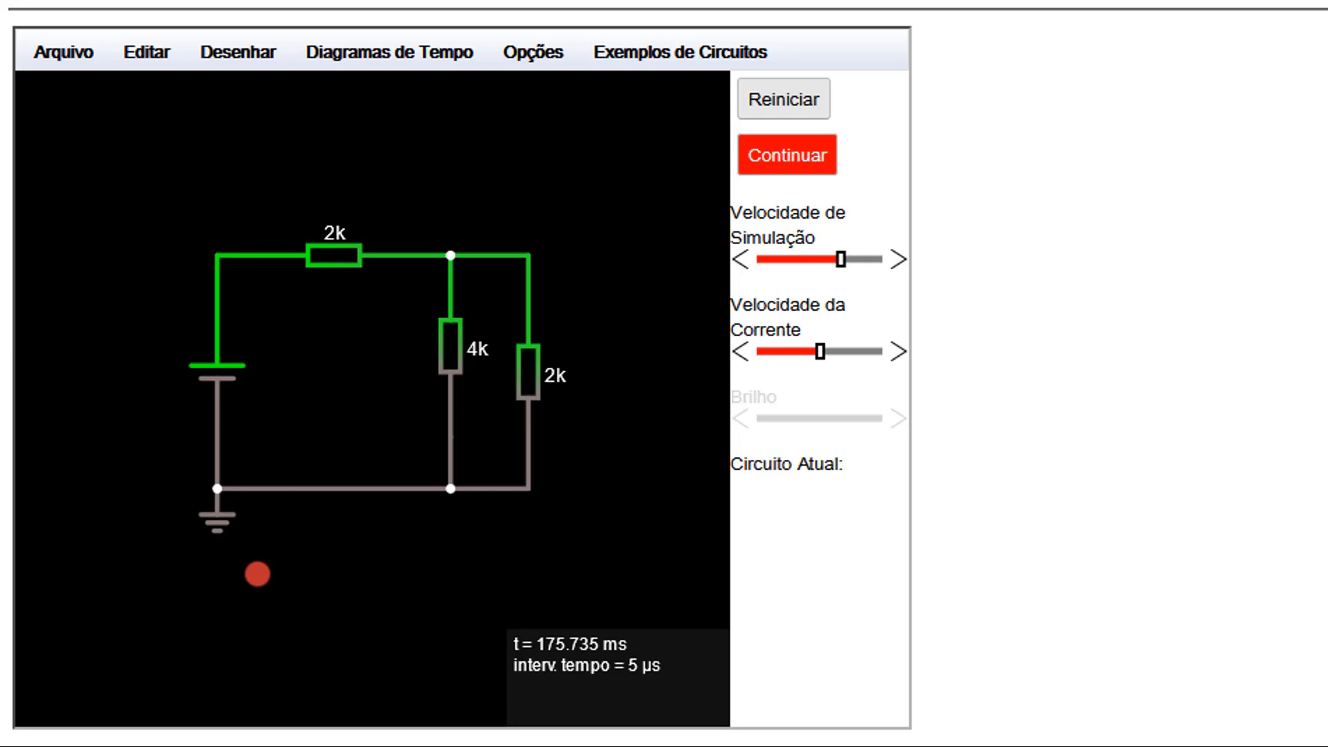
mouse_move(333, 255)
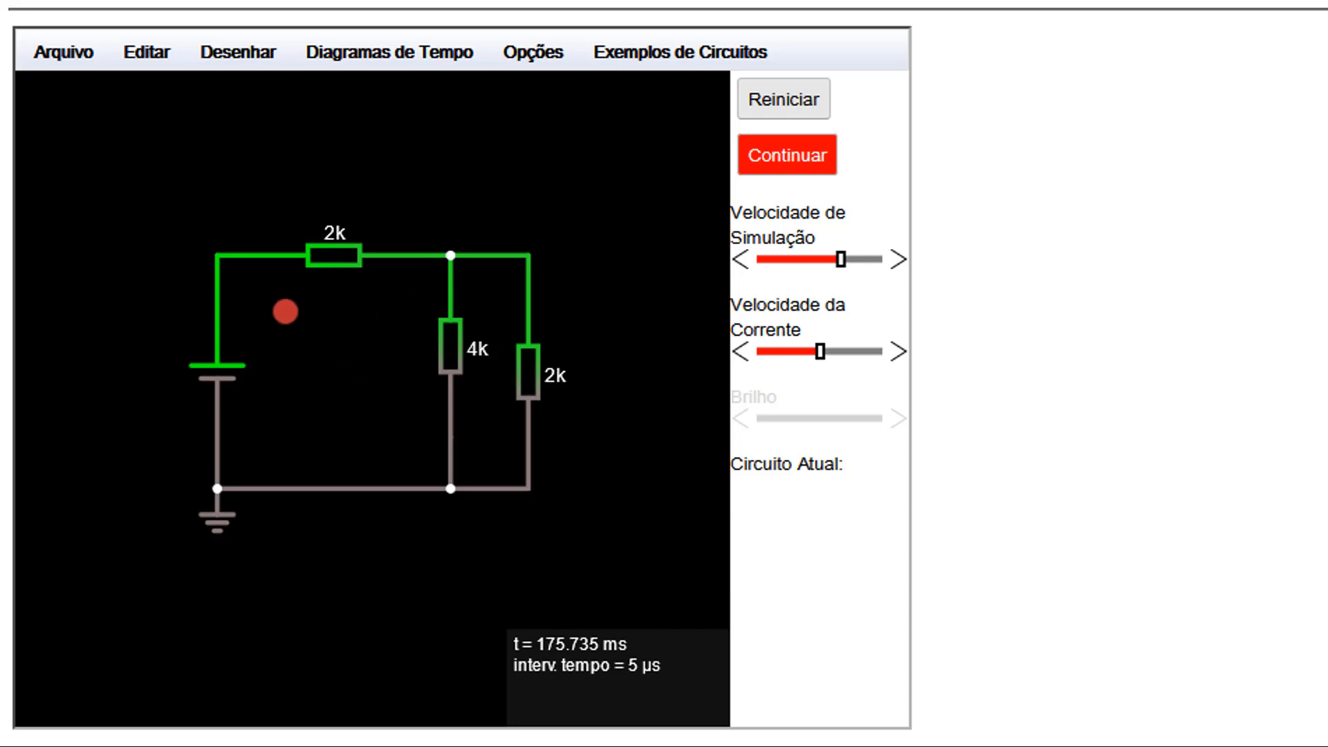
left_click_drag(219, 307, 170, 308)
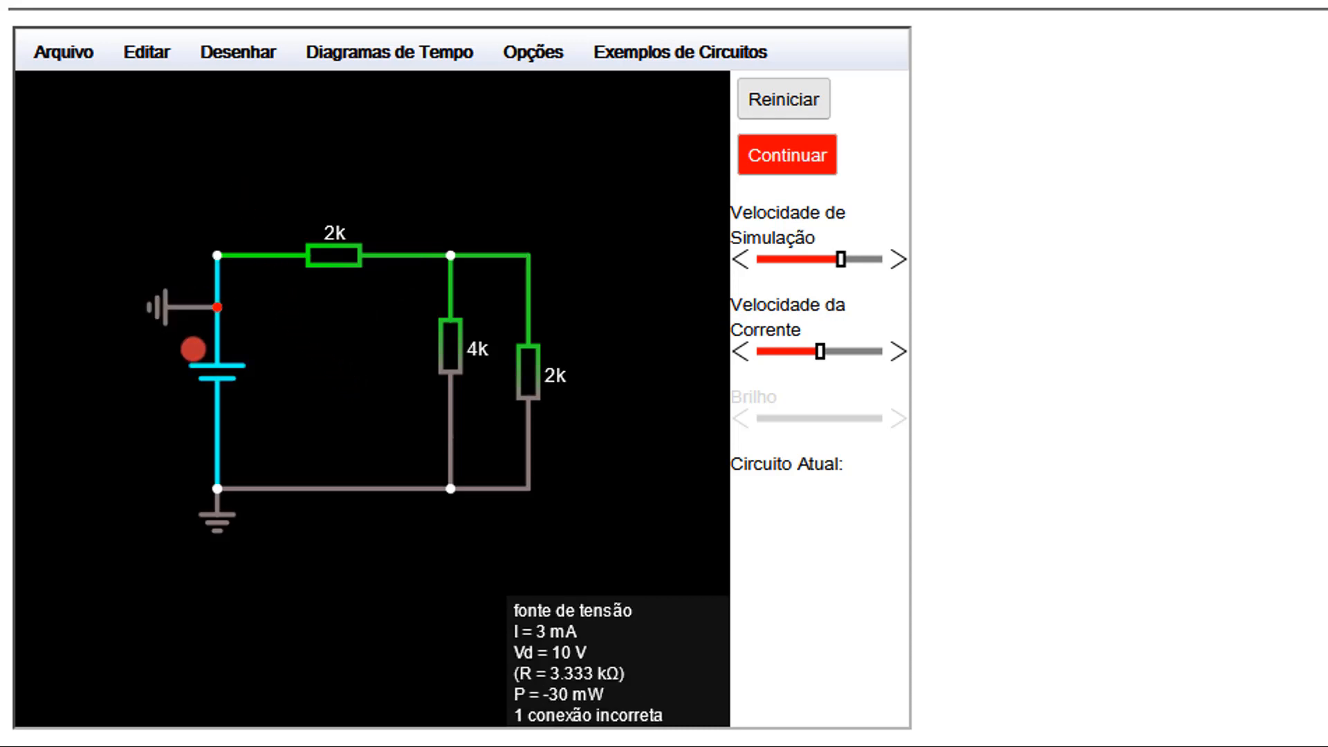
key("ctrl+z")
key("ctrl+z")
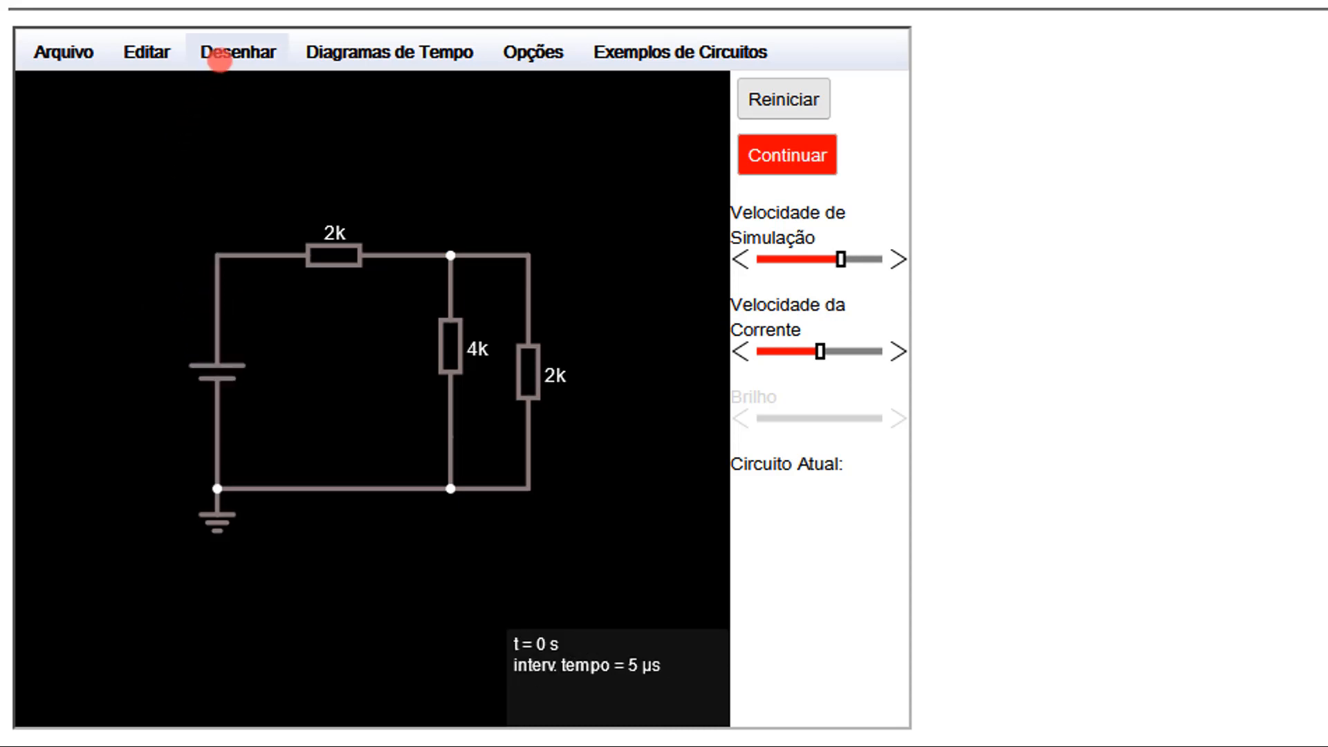
Draw short wire stubs extending left from the DC source's upper and lower terminals
left_click(216, 58)
mouse_move(293, 144)
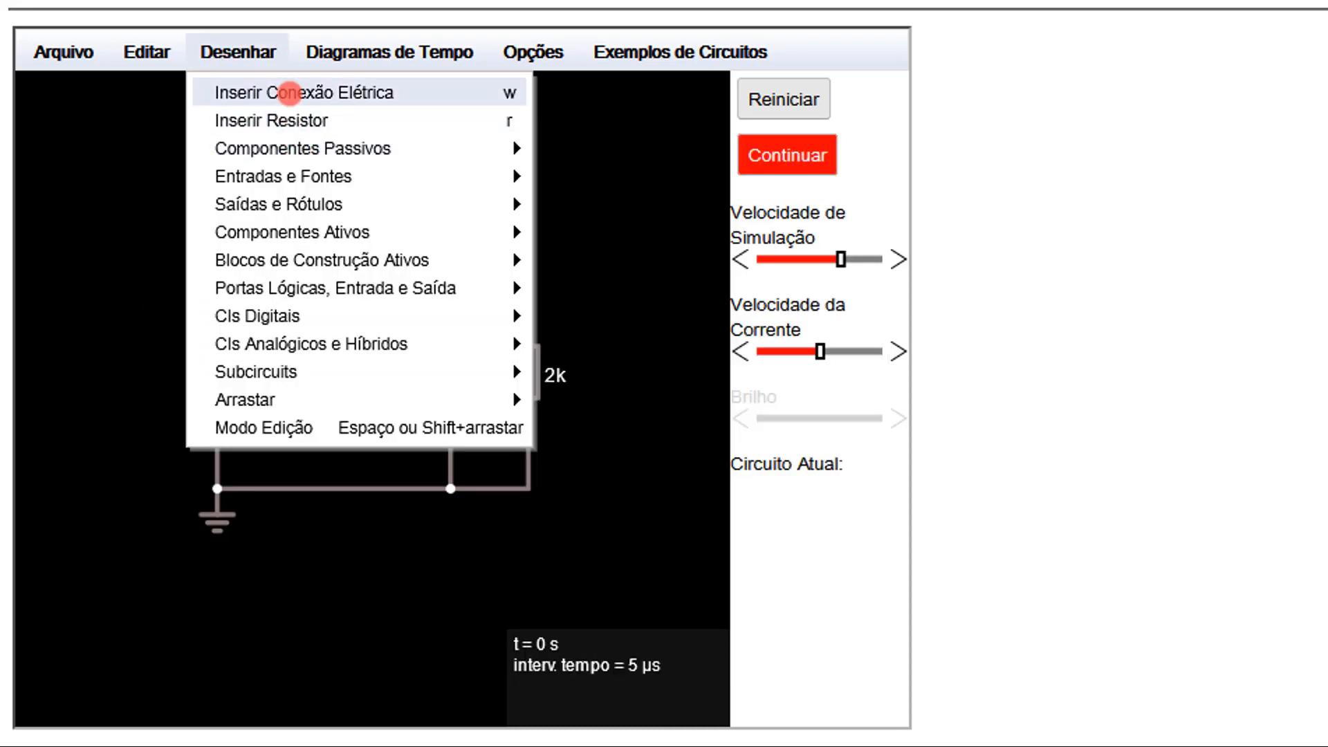
left_click(141, 55)
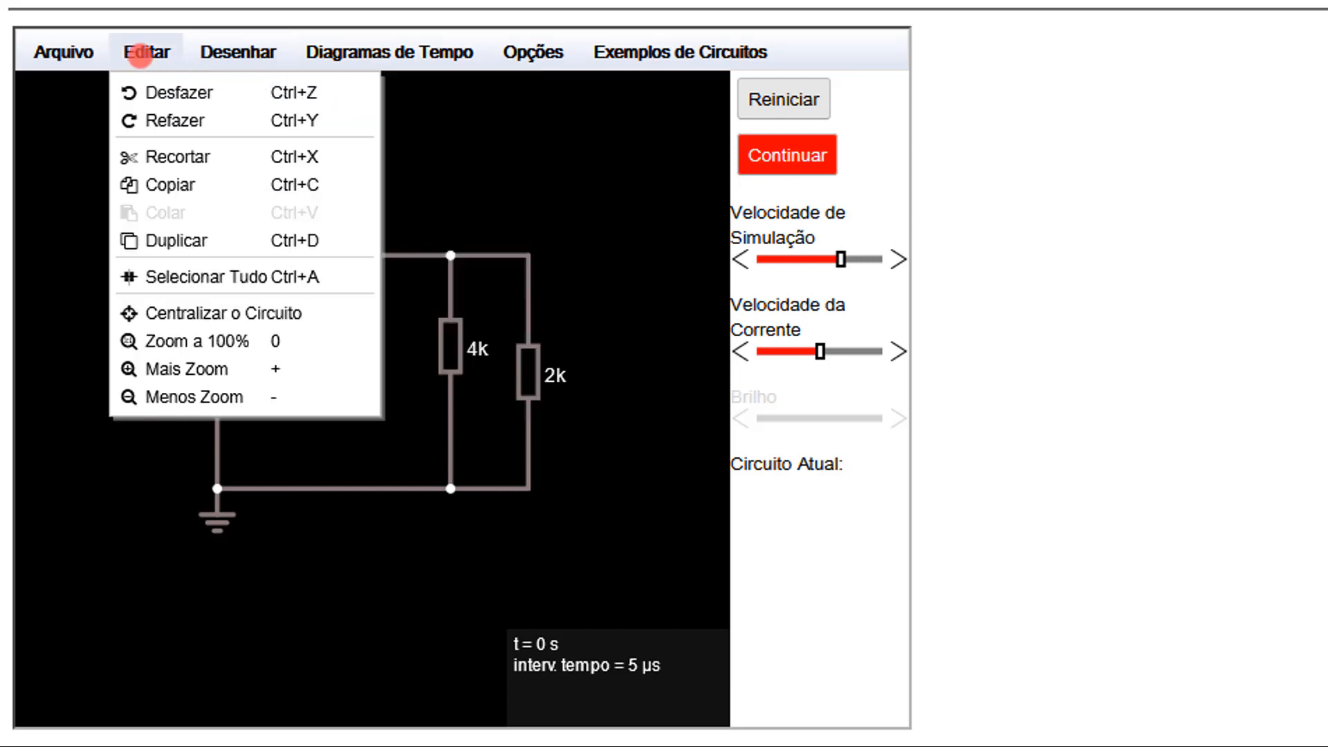
mouse_move(207, 51)
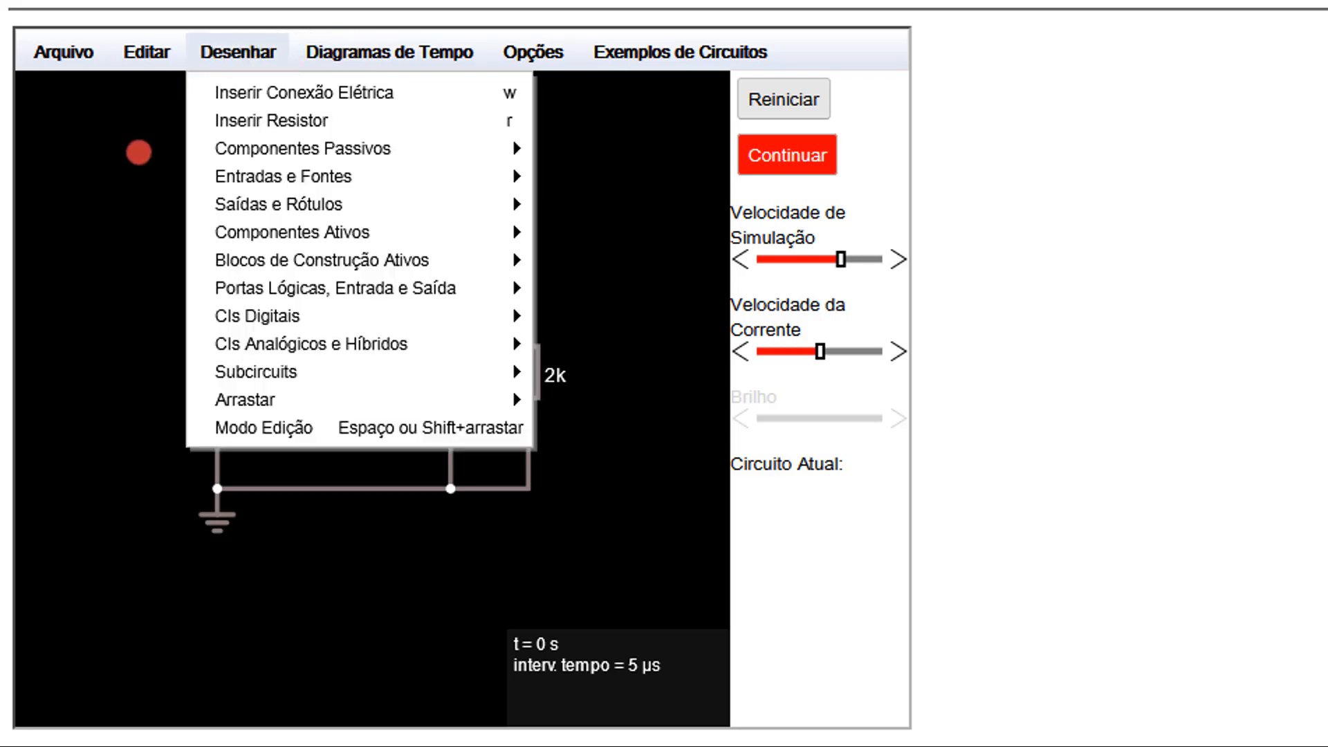
left_click(236, 94)
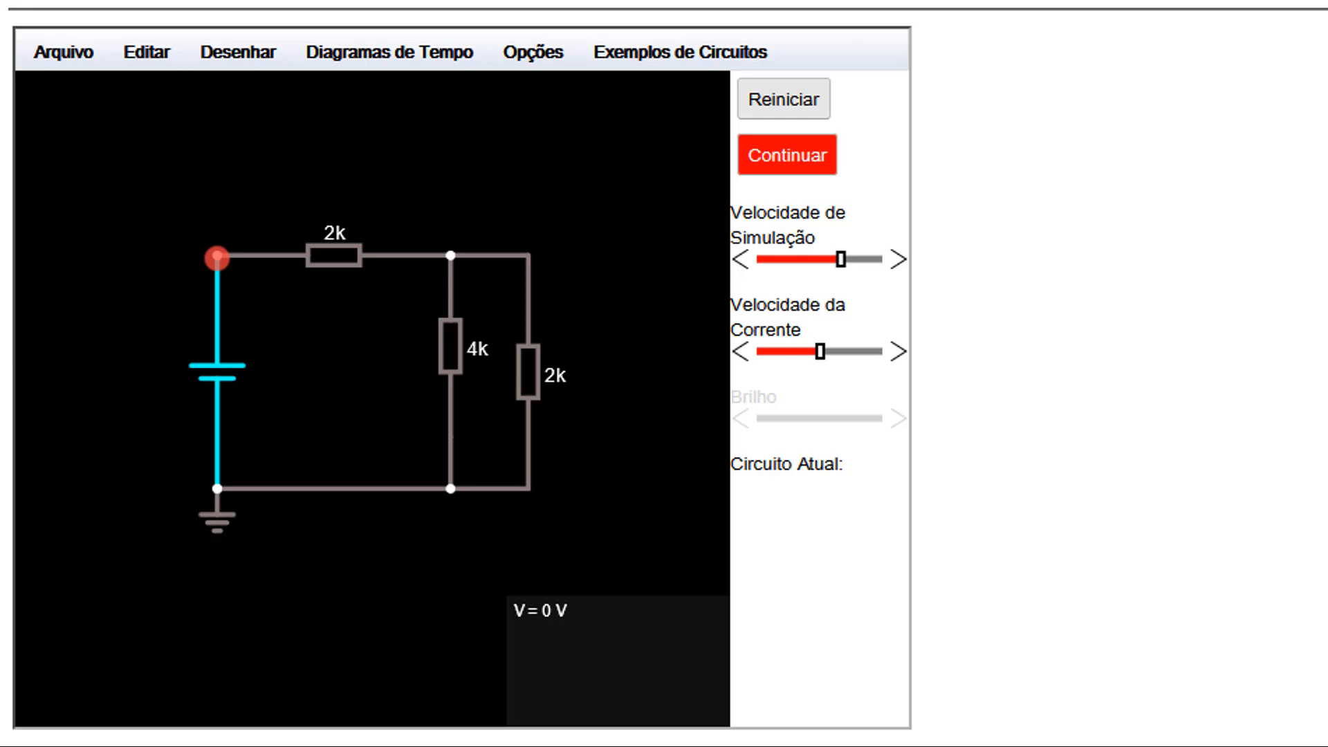
left_click_drag(218, 255, 193, 256)
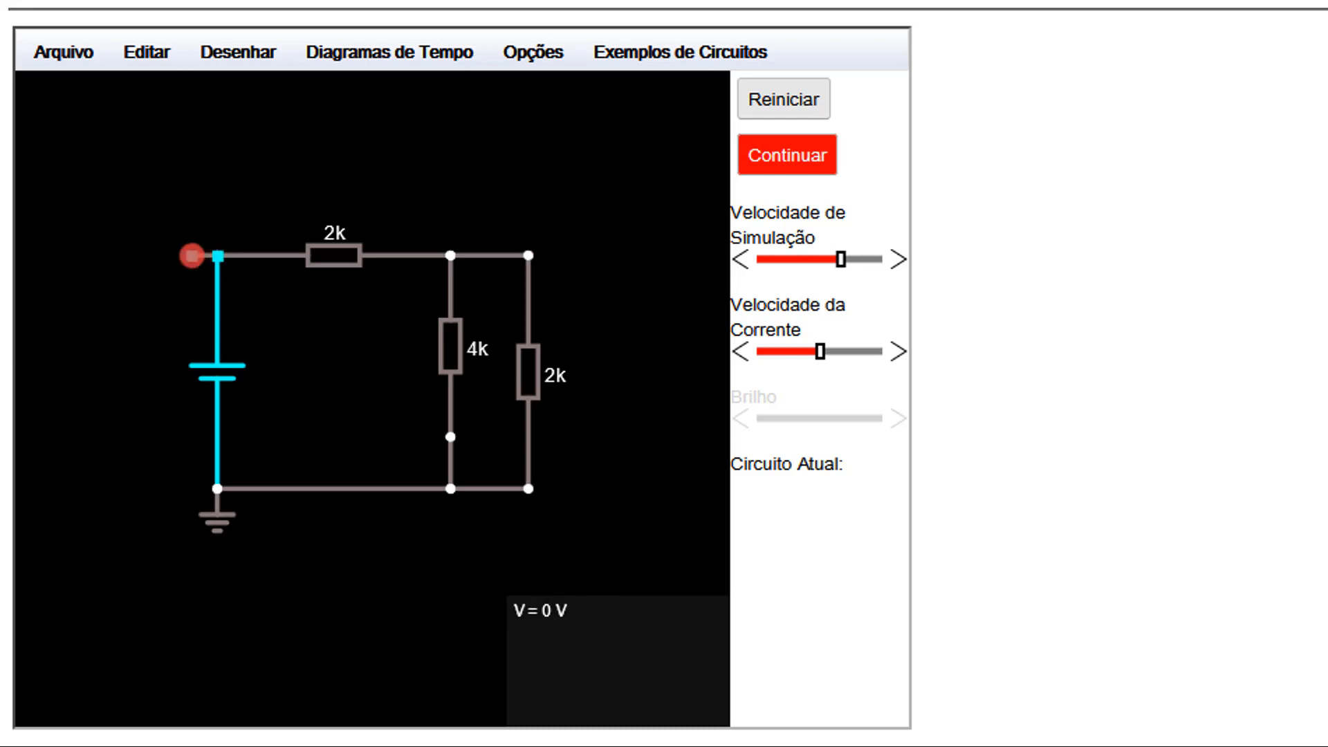
left_click_drag(213, 489, 184, 495)
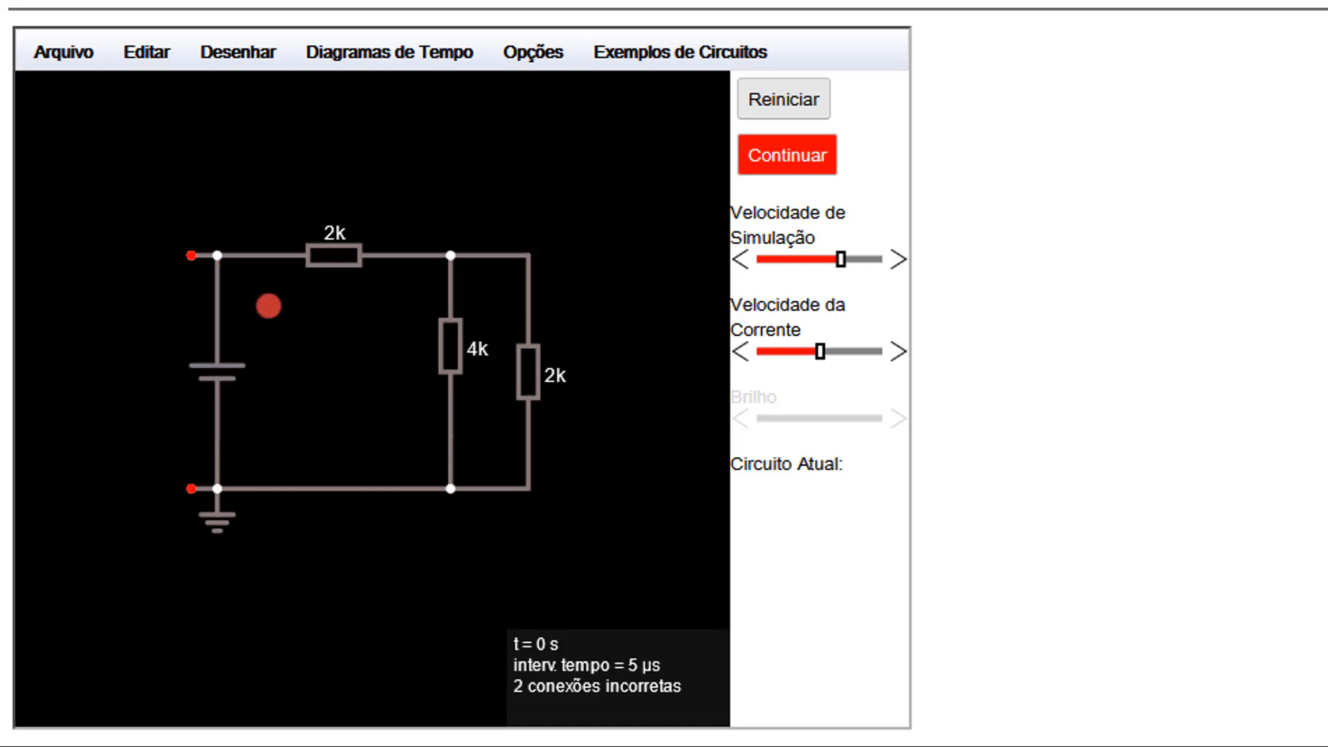
Insert a voltmeter between the two stubs beside the DC source and run the simulation to measure the source voltage
left_click(261, 49)
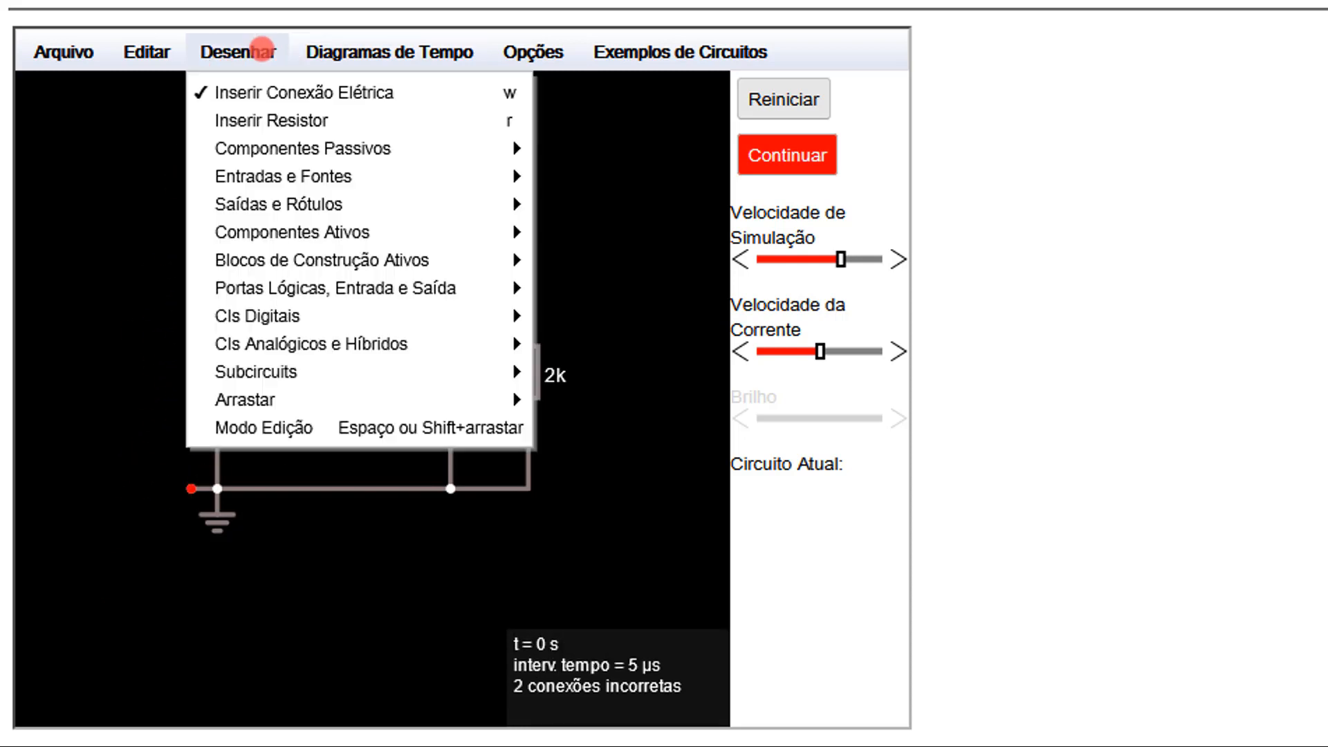
mouse_move(316, 200)
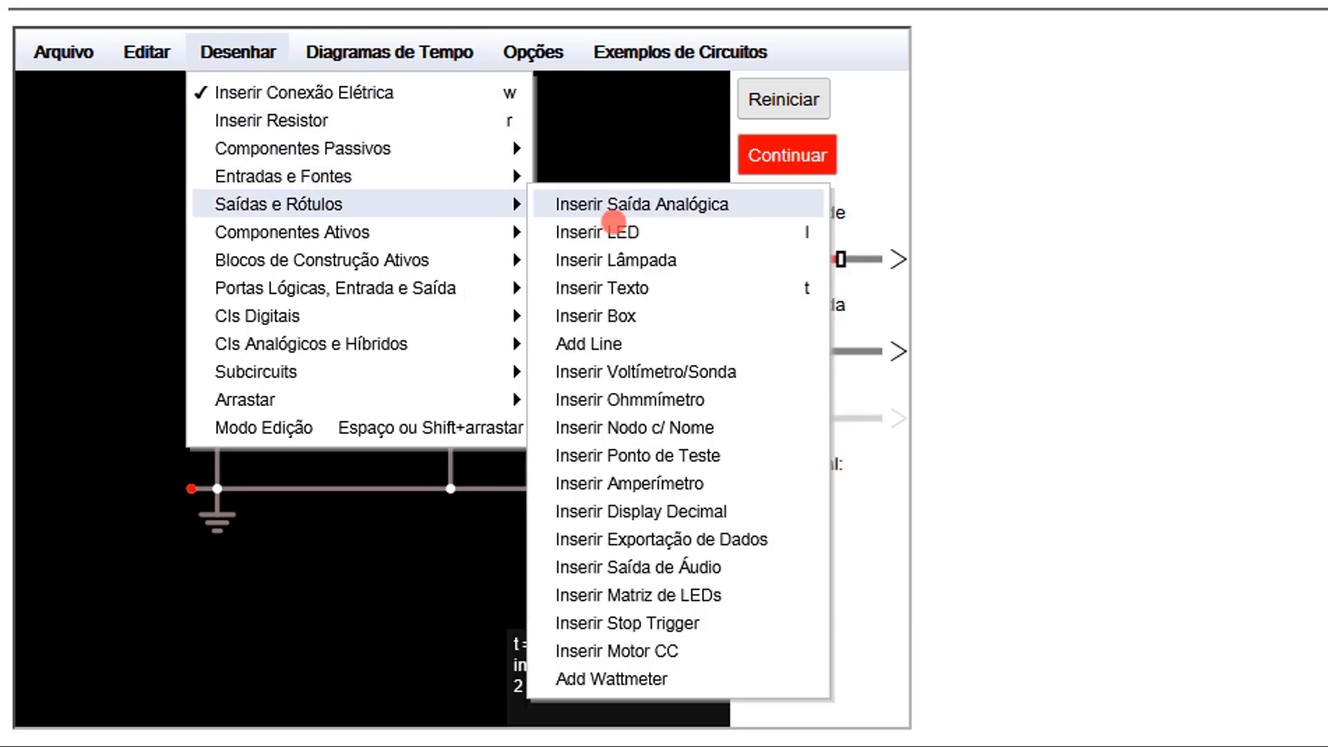
left_click(652, 372)
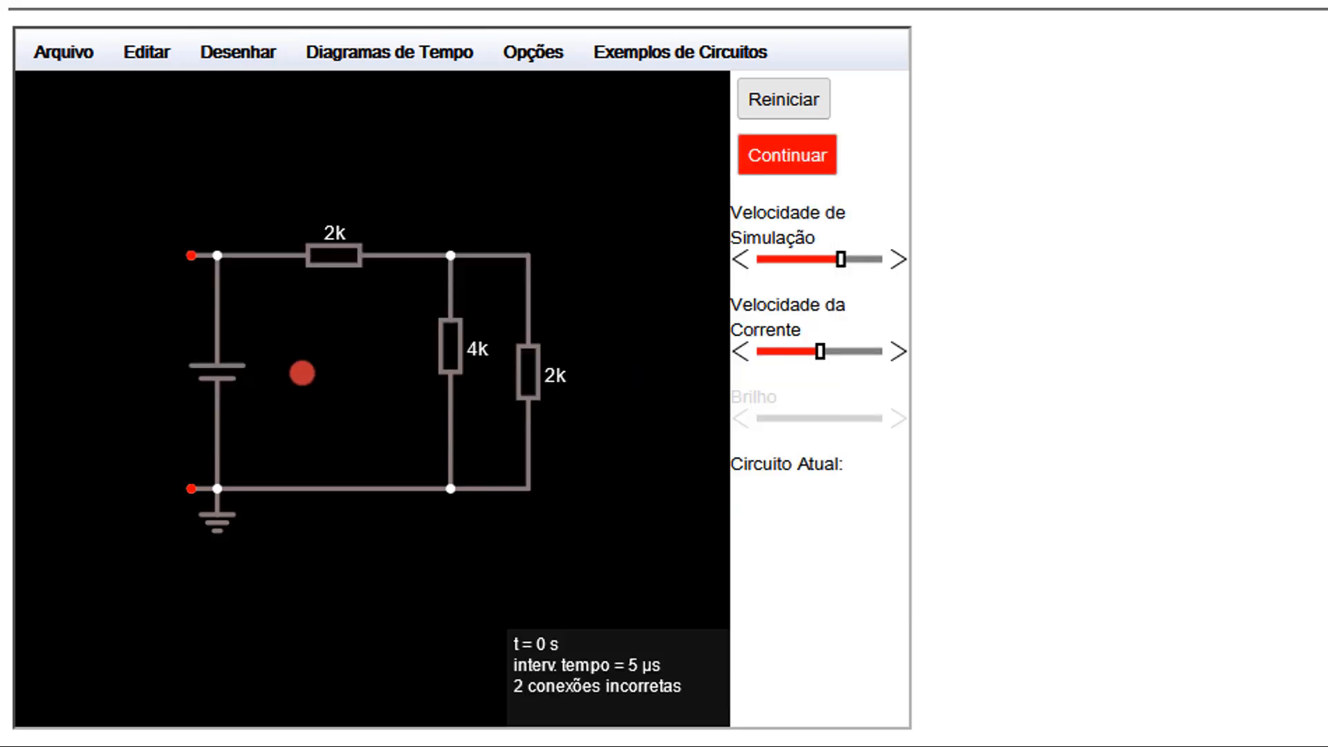
left_click_drag(193, 261, 192, 277)
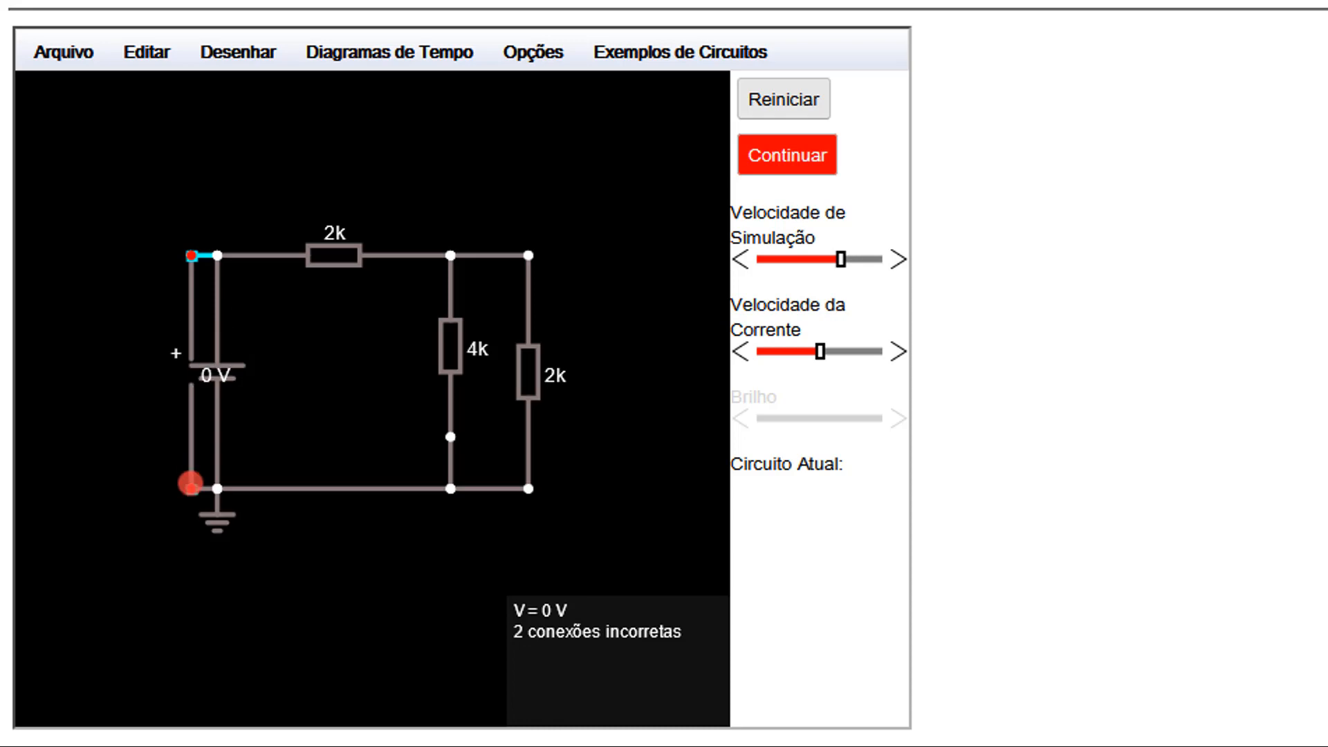
left_click_drag(191, 483, 191, 488)
left_click(786, 154)
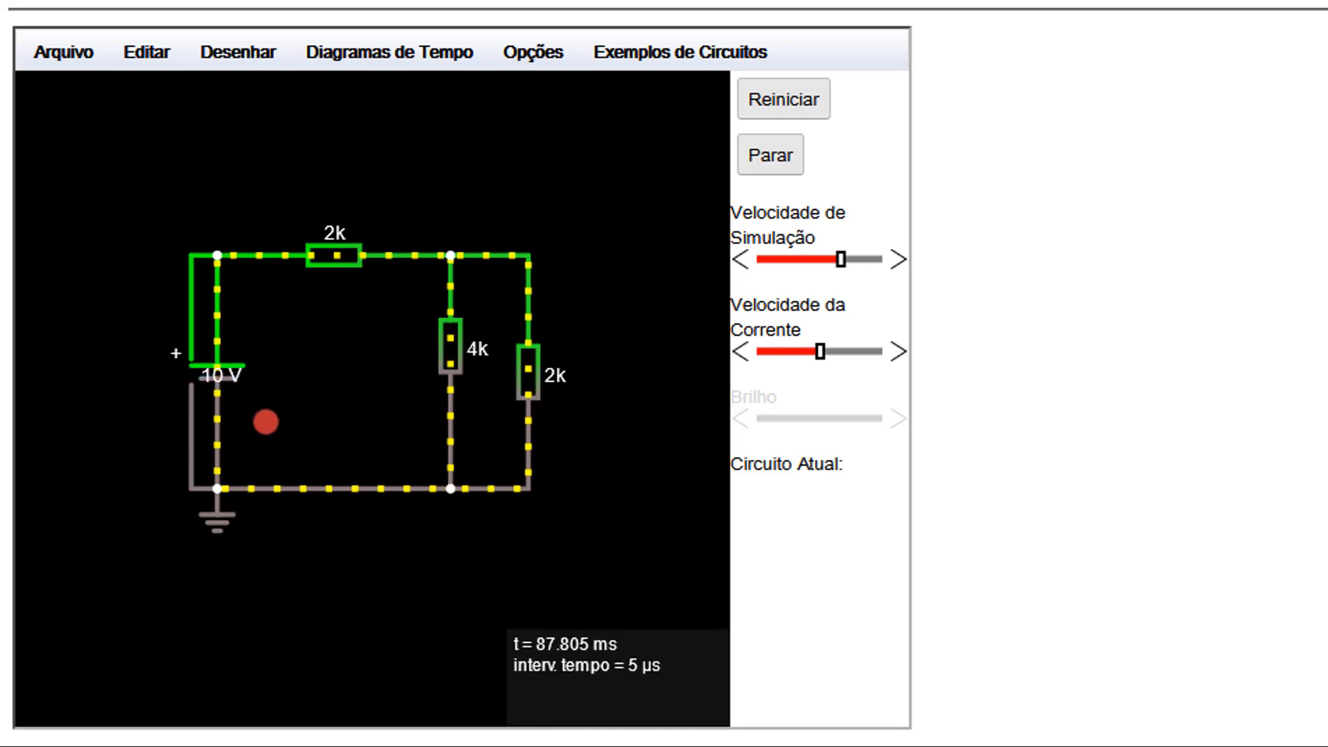
Undo the voltmeter and the two wire stubs beside the DC source, and stop the simulation
key("ctrl+z")
key("ctrl+z")
key("ctrl+z")
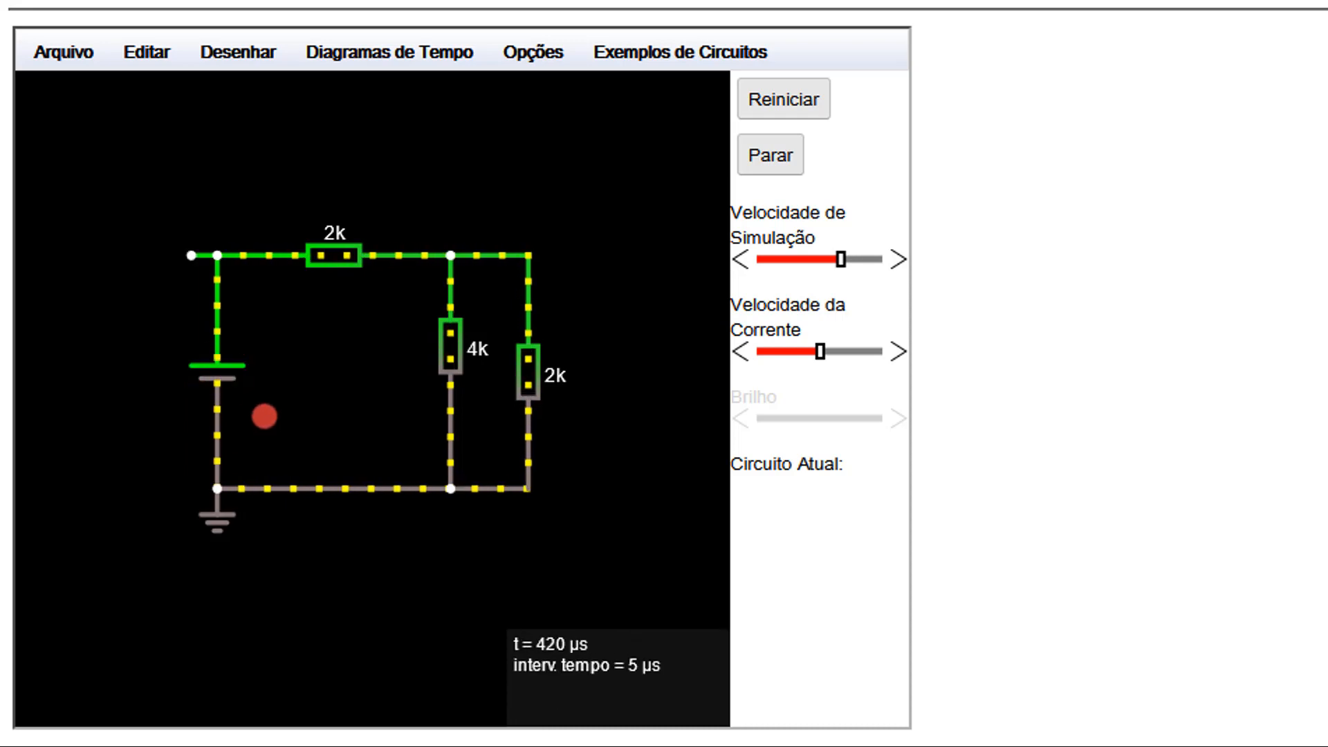
left_click(750, 153)
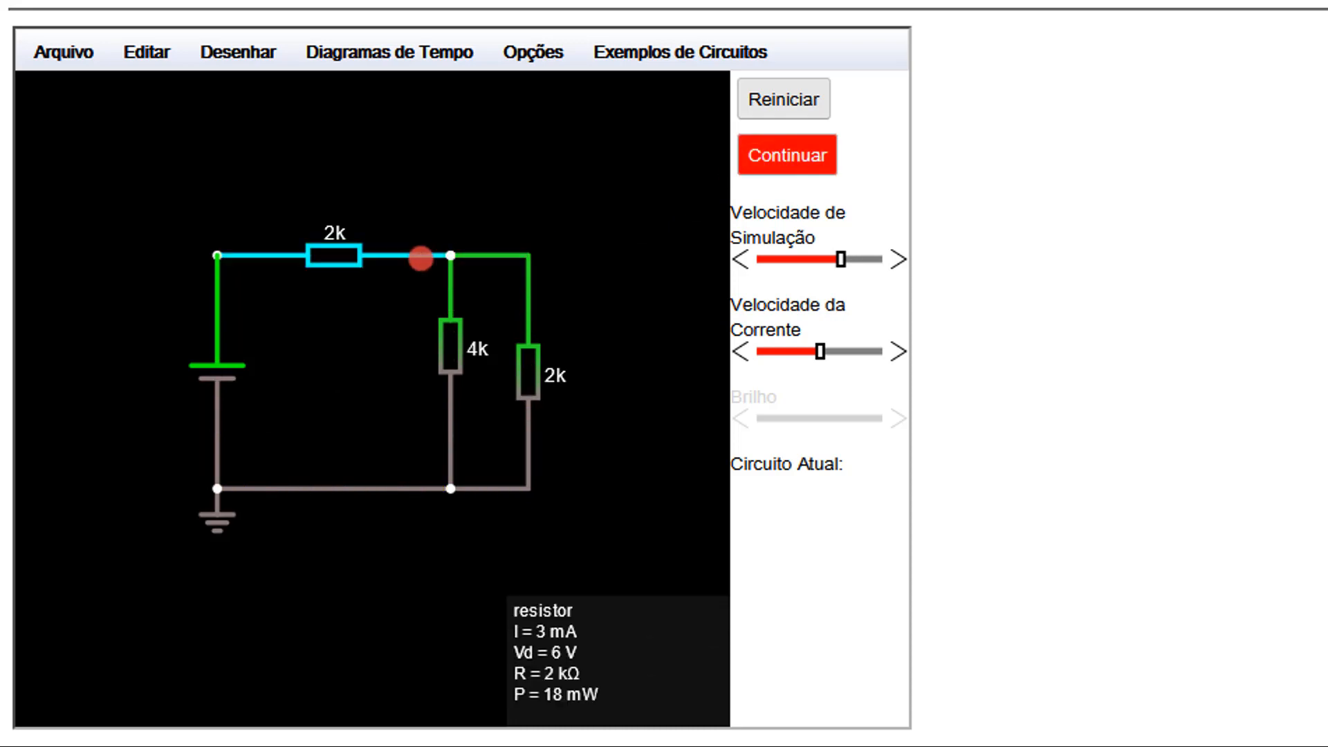
Draw short vertical wire stubs upward from both ends of the series 2k resistor
left_click(254, 64)
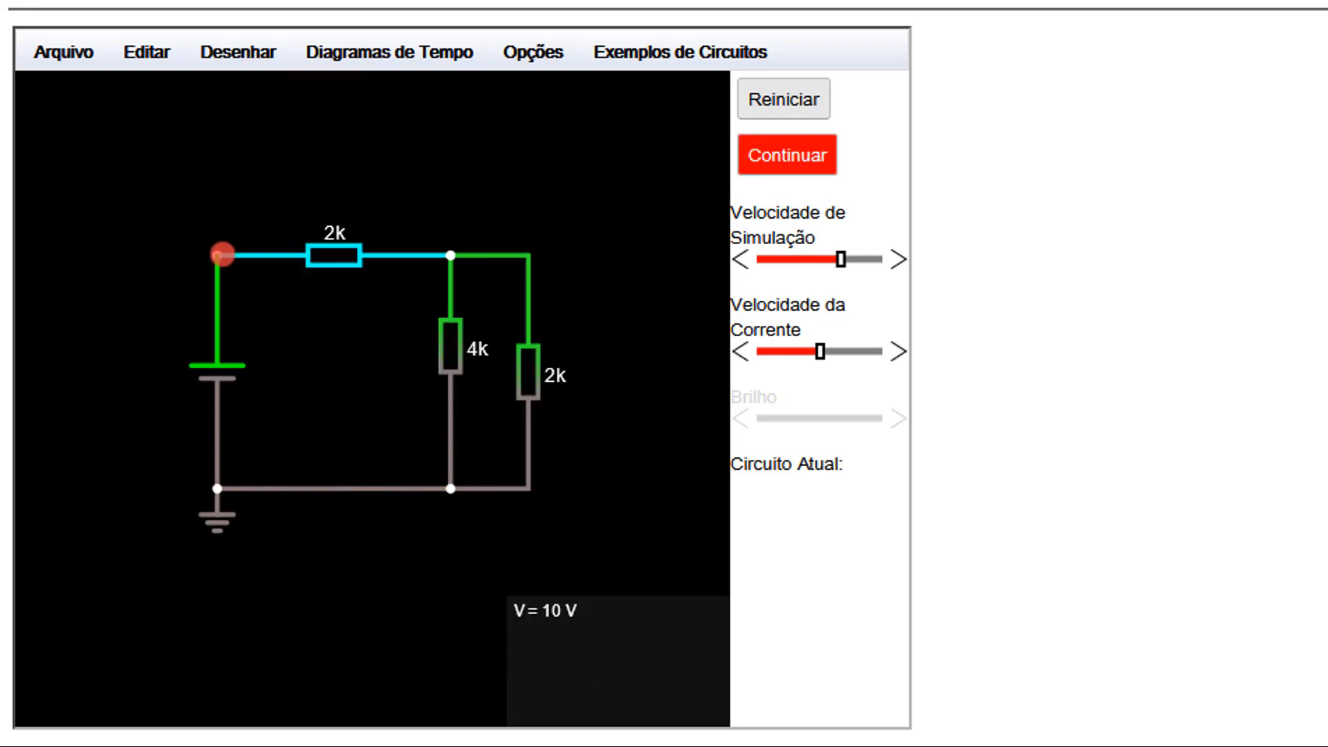
left_click_drag(222, 209, 218, 205)
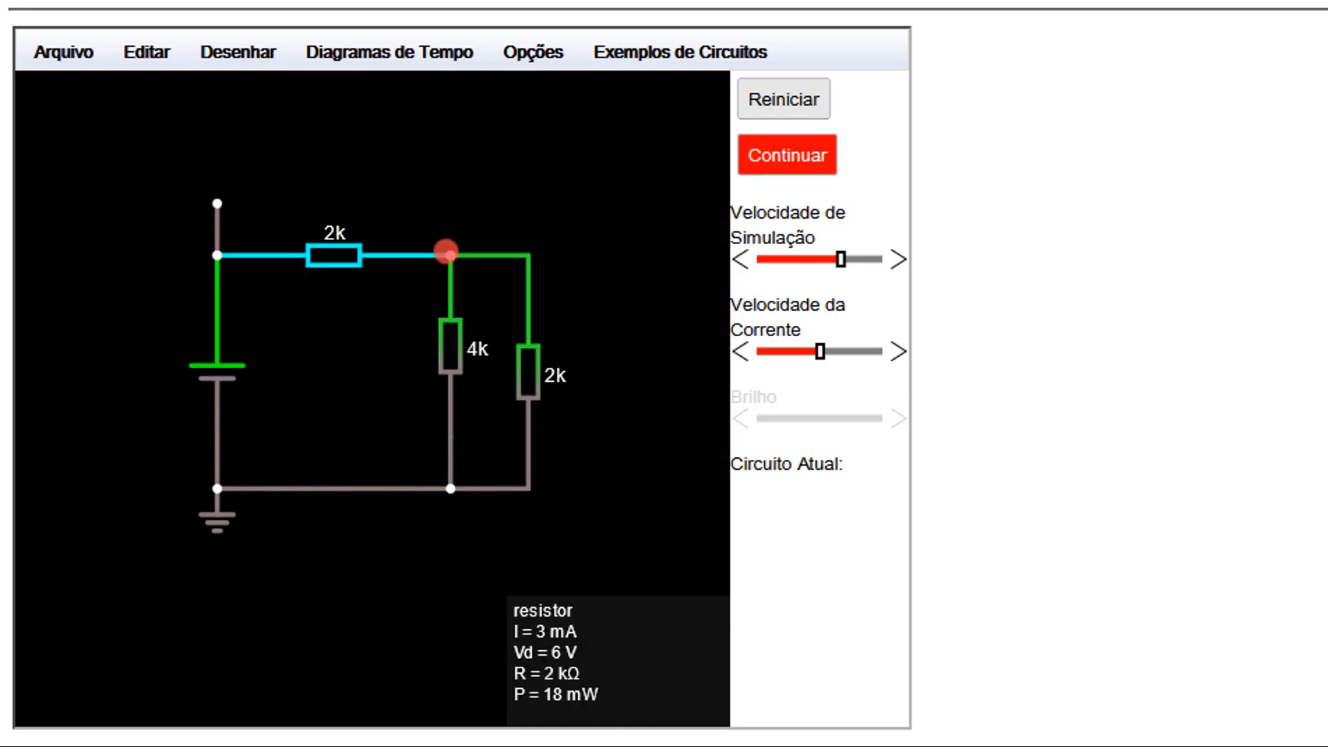
left_click_drag(451, 205, 451, 204)
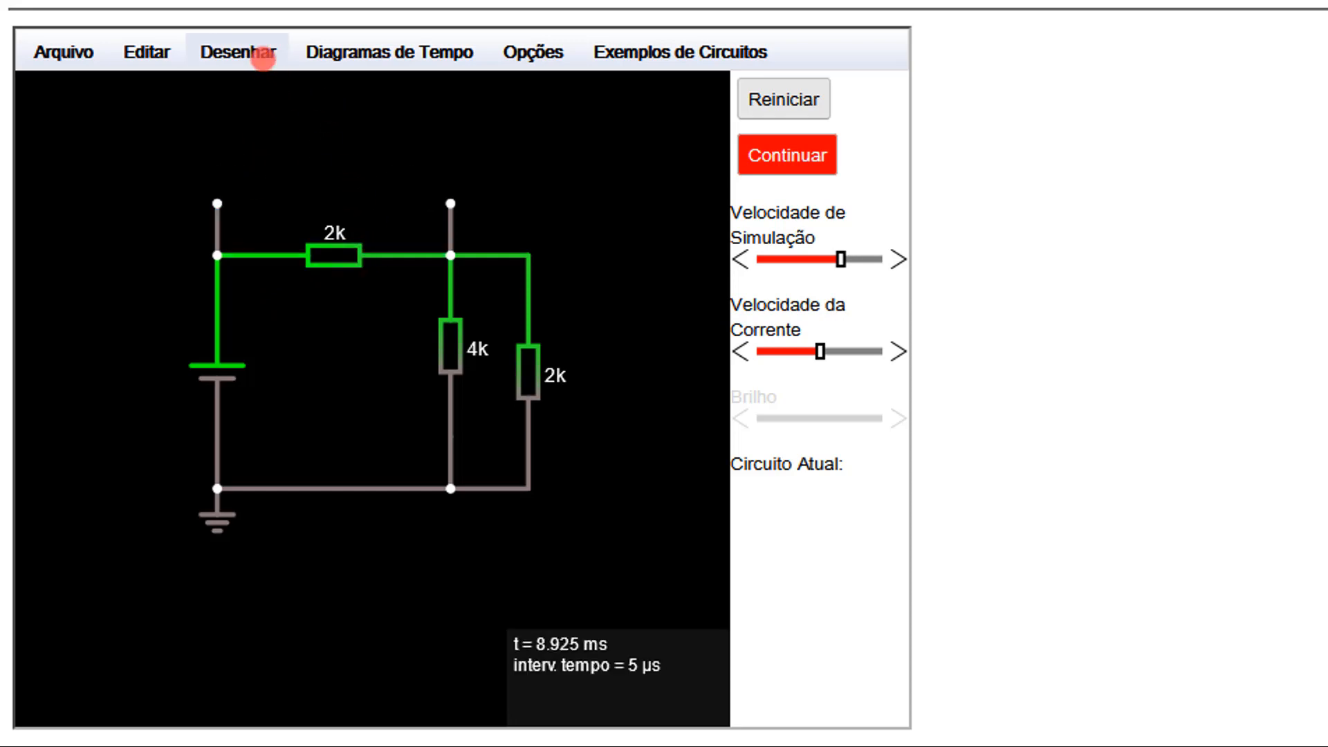
Insert a voltmeter across the stubs above the series 2k resistor and run the simulation to measure its voltage drop
left_click(262, 57)
mouse_move(315, 203)
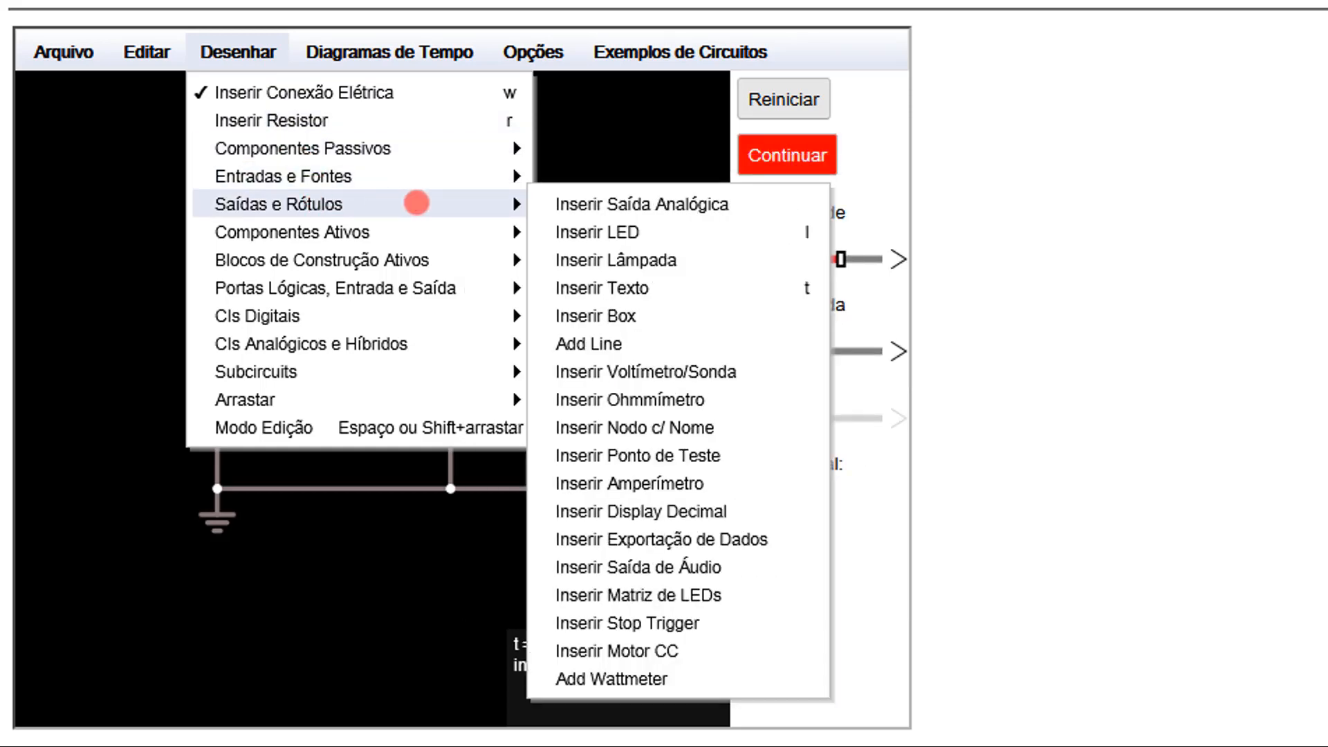
left_click(578, 367)
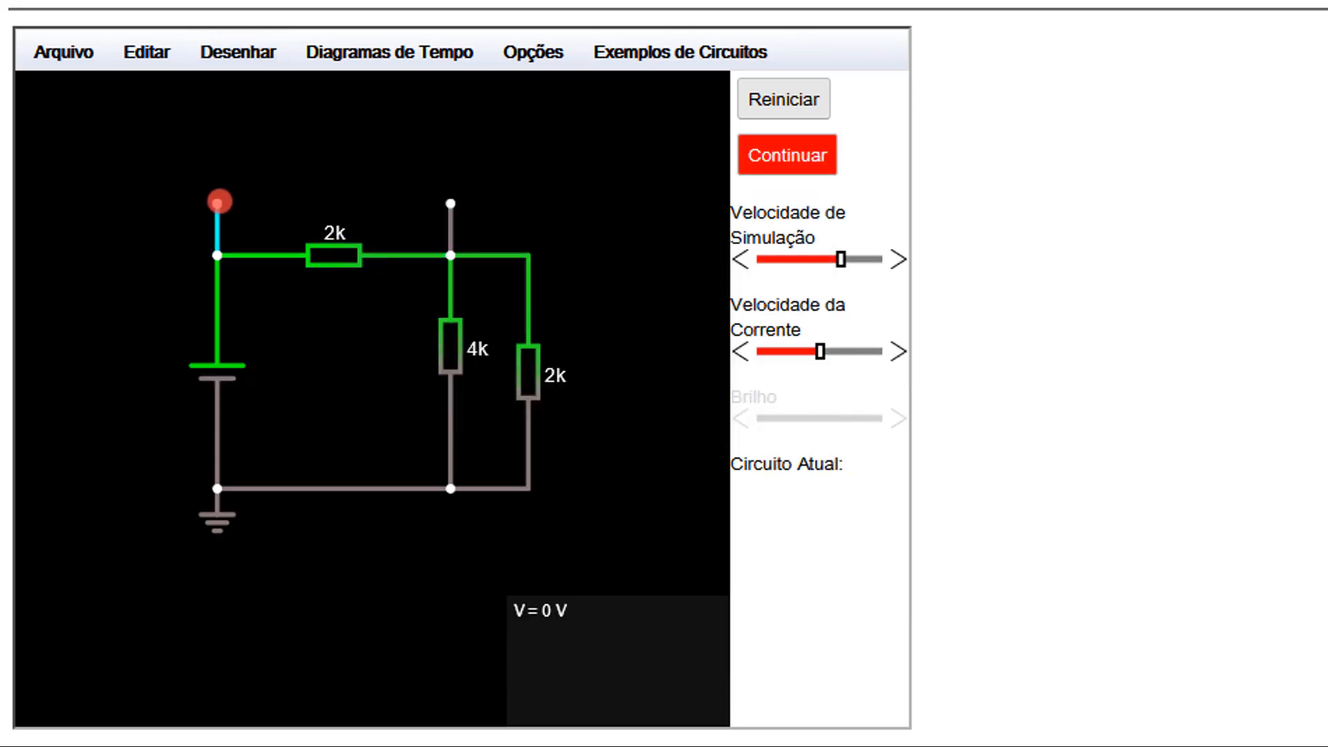
left_click_drag(220, 201, 450, 203)
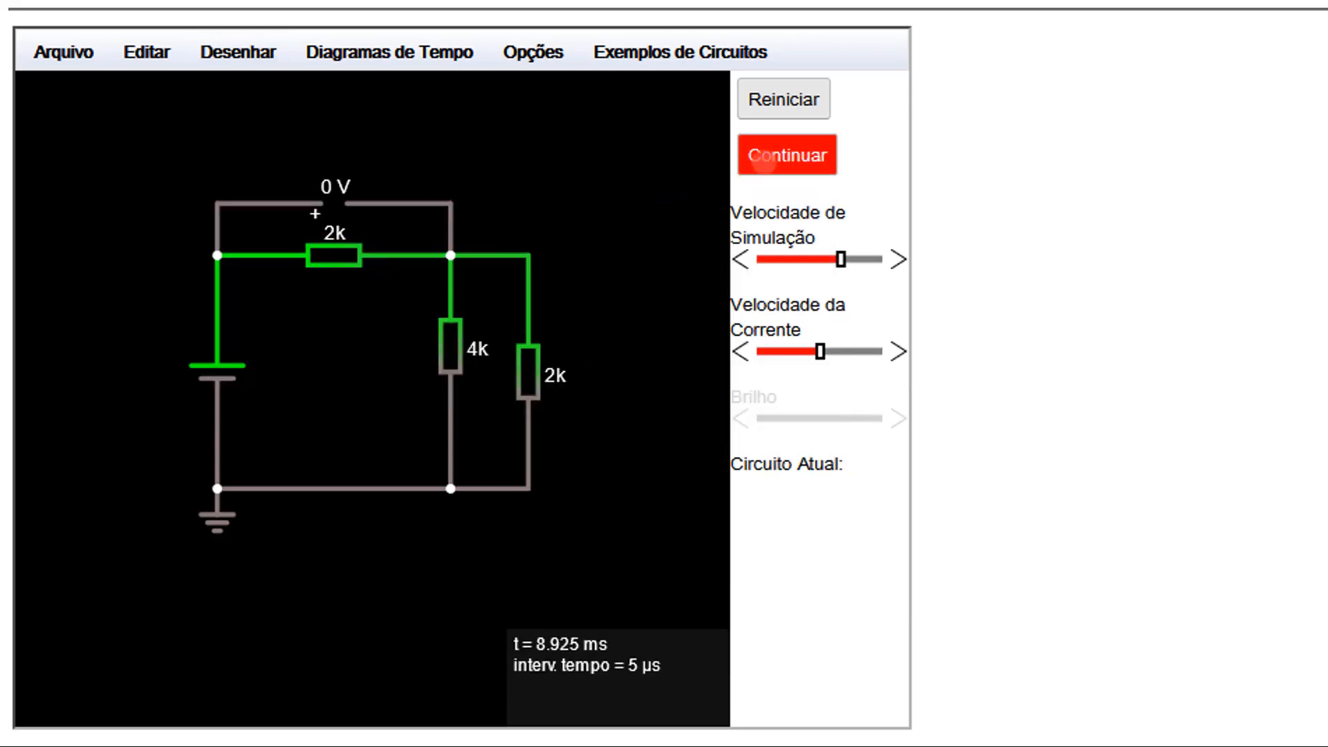
left_click(763, 160)
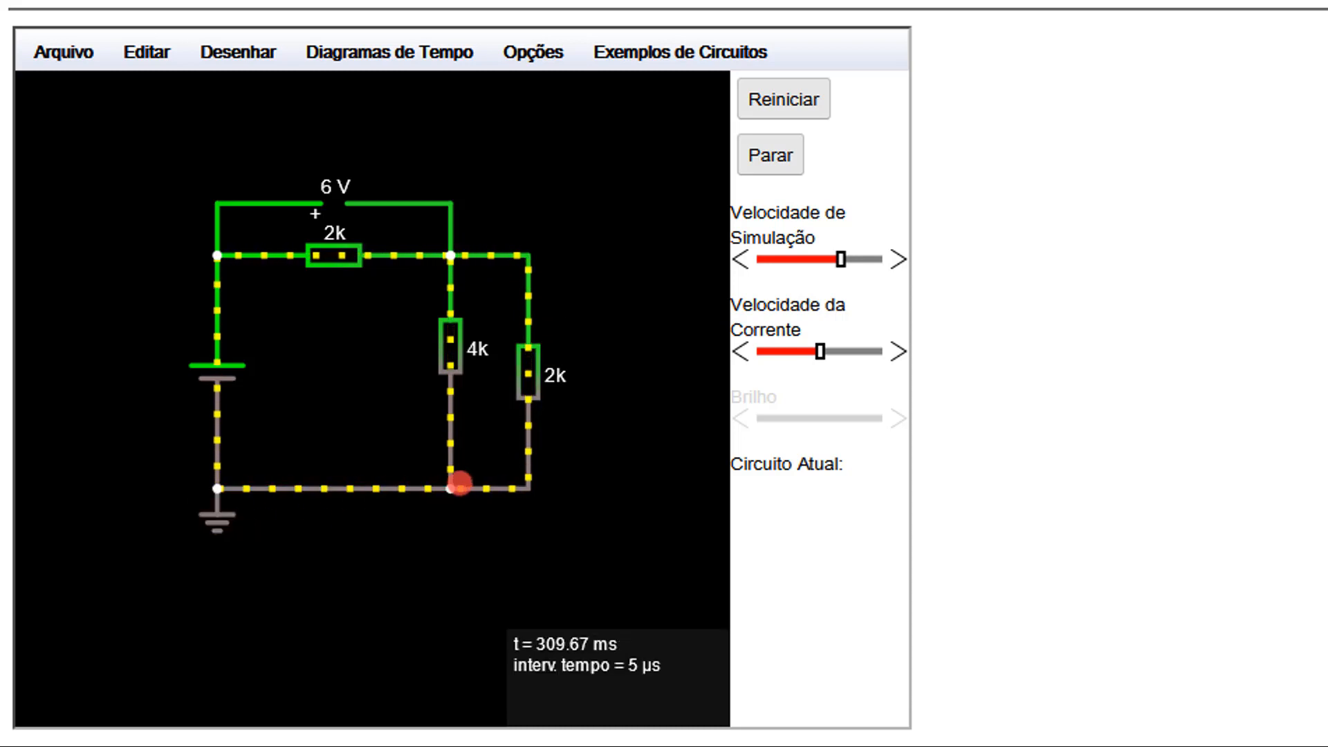
Stop the simulation and undo the voltmeter and the wire stubs above the series 2k resistor
left_click(757, 151)
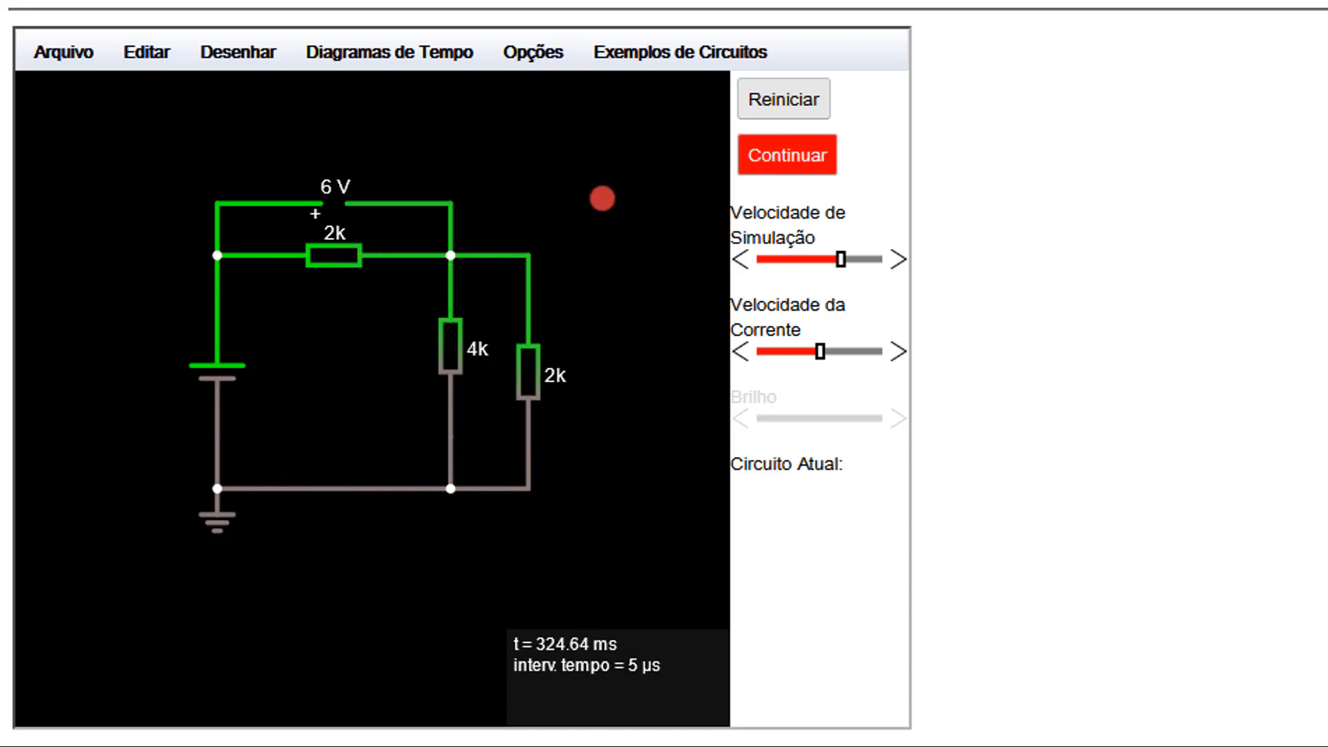
key("ctrl+z")
key("ctrl+z")
key("ctrl+z")
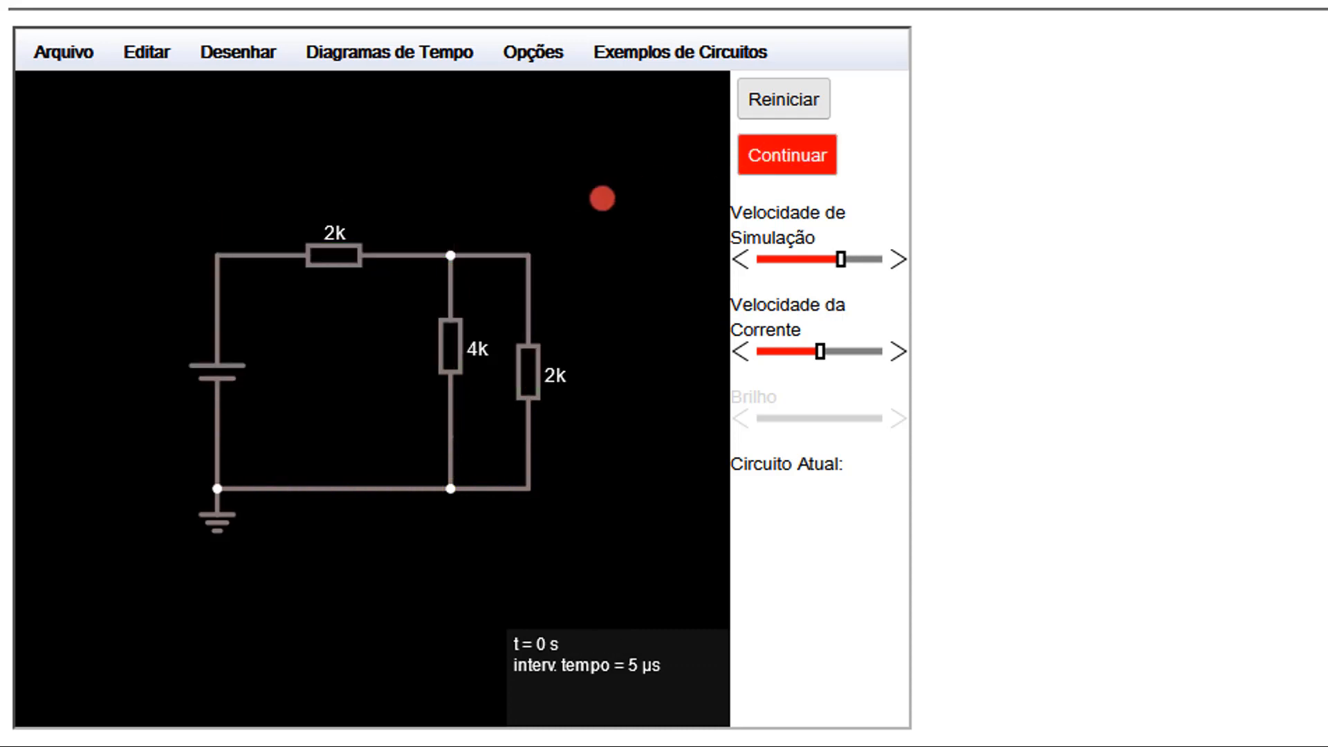
Draw wires from the 4k resistor's upper and lower nodes, routed above and below the circuit to open ends right of the parallel branch
left_click(258, 55)
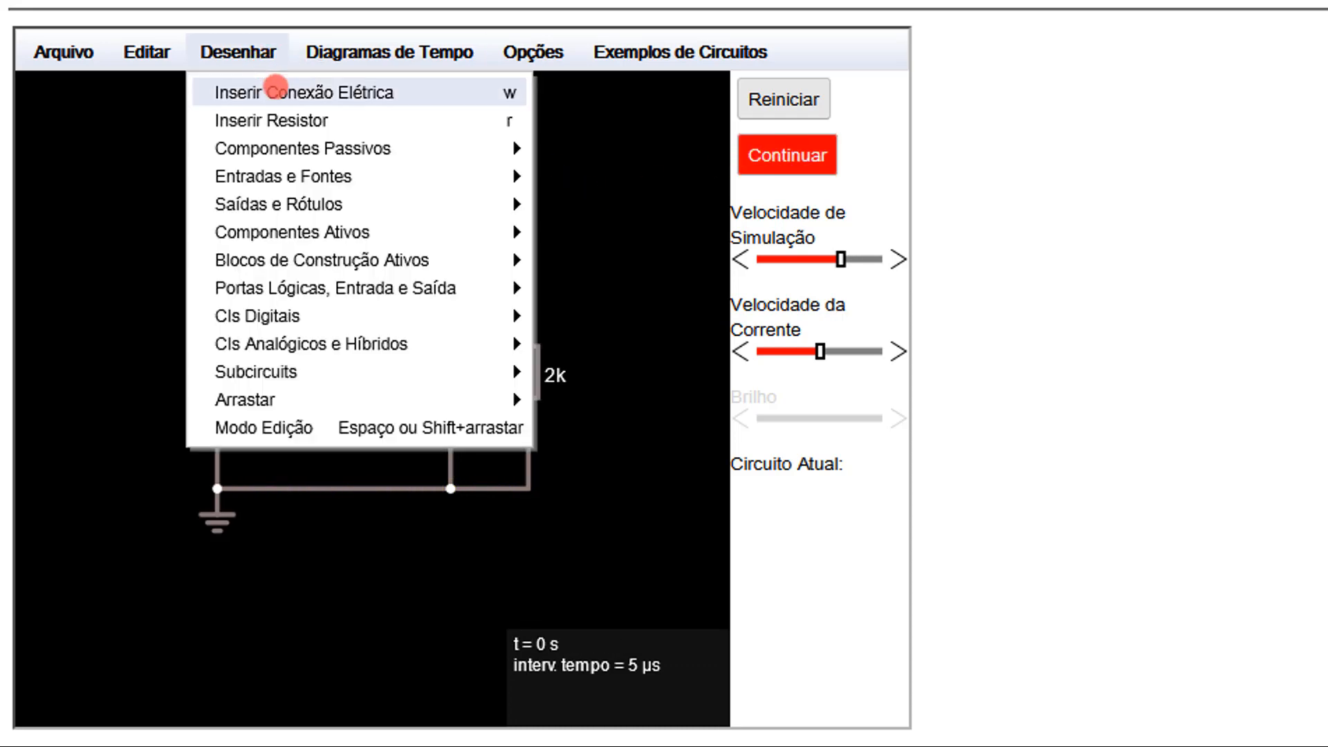
left_click(276, 89)
mouse_move(451, 255)
left_mouse_down()
mouse_move(459, 201)
mouse_move(602, 204)
left_mouse_up()
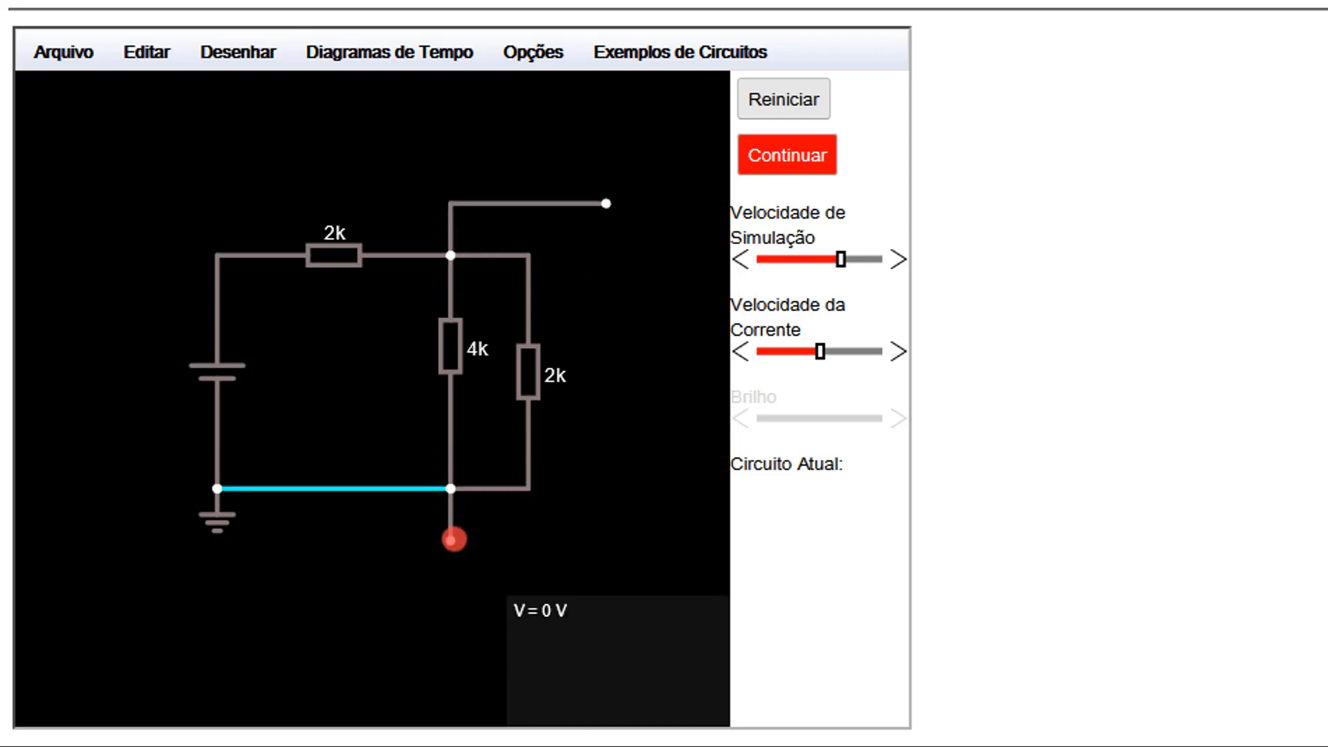
left_click_drag(453, 539, 603, 538)
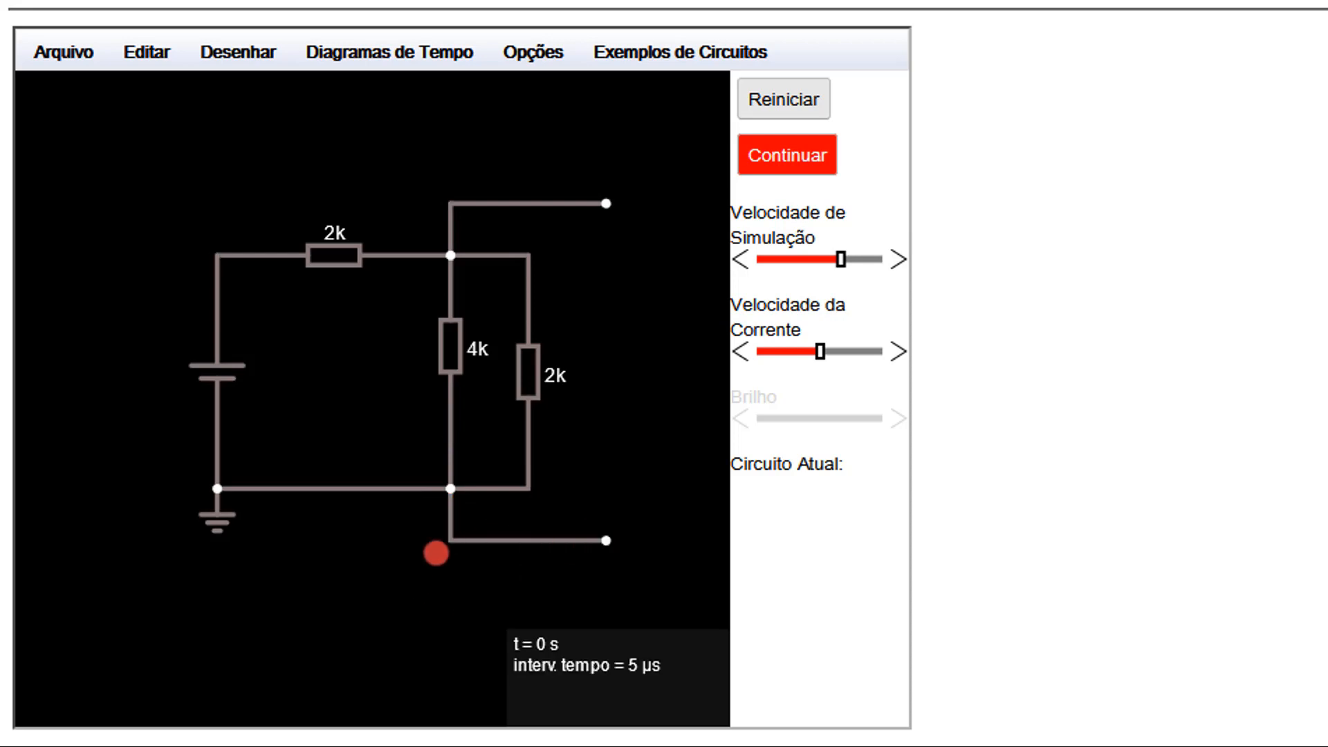
Insert a voltmeter between the open wire ends beside the parallel branch and run the simulation to measure the branch voltage
left_click(253, 57)
mouse_move(336, 178)
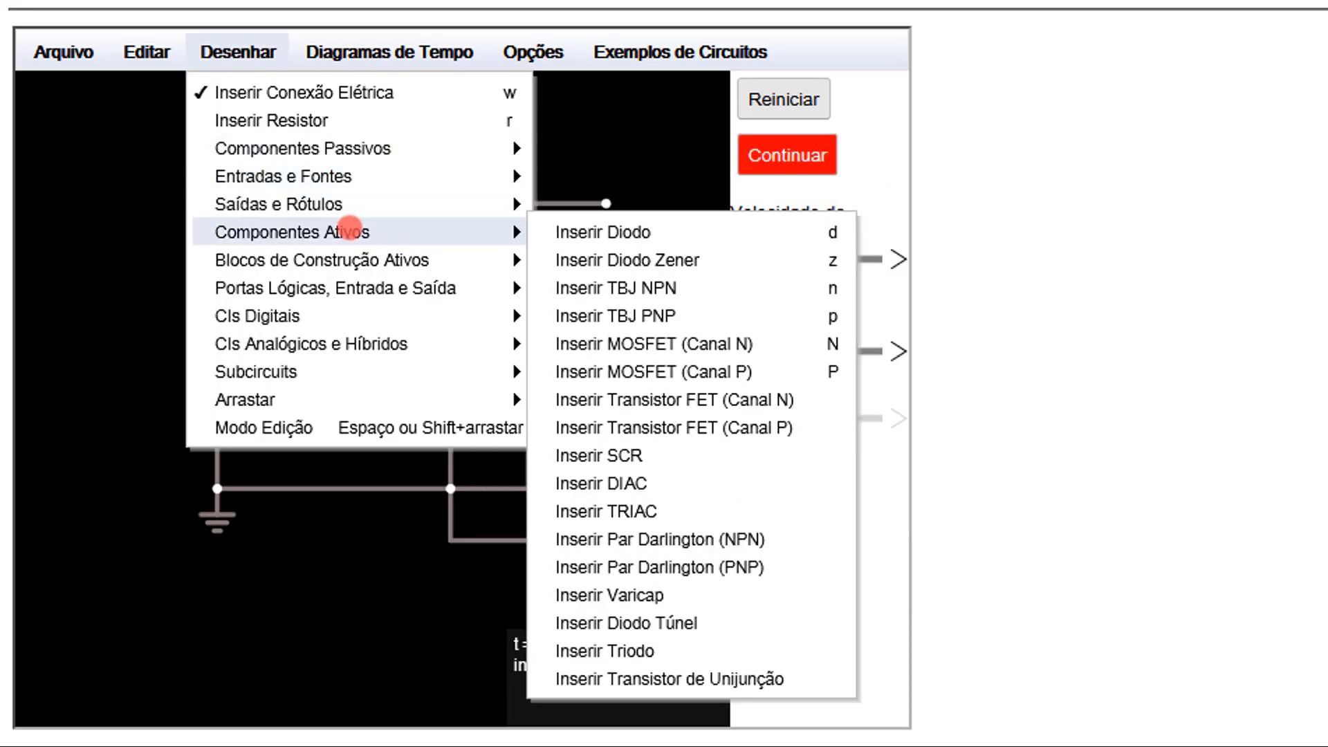
mouse_move(361, 202)
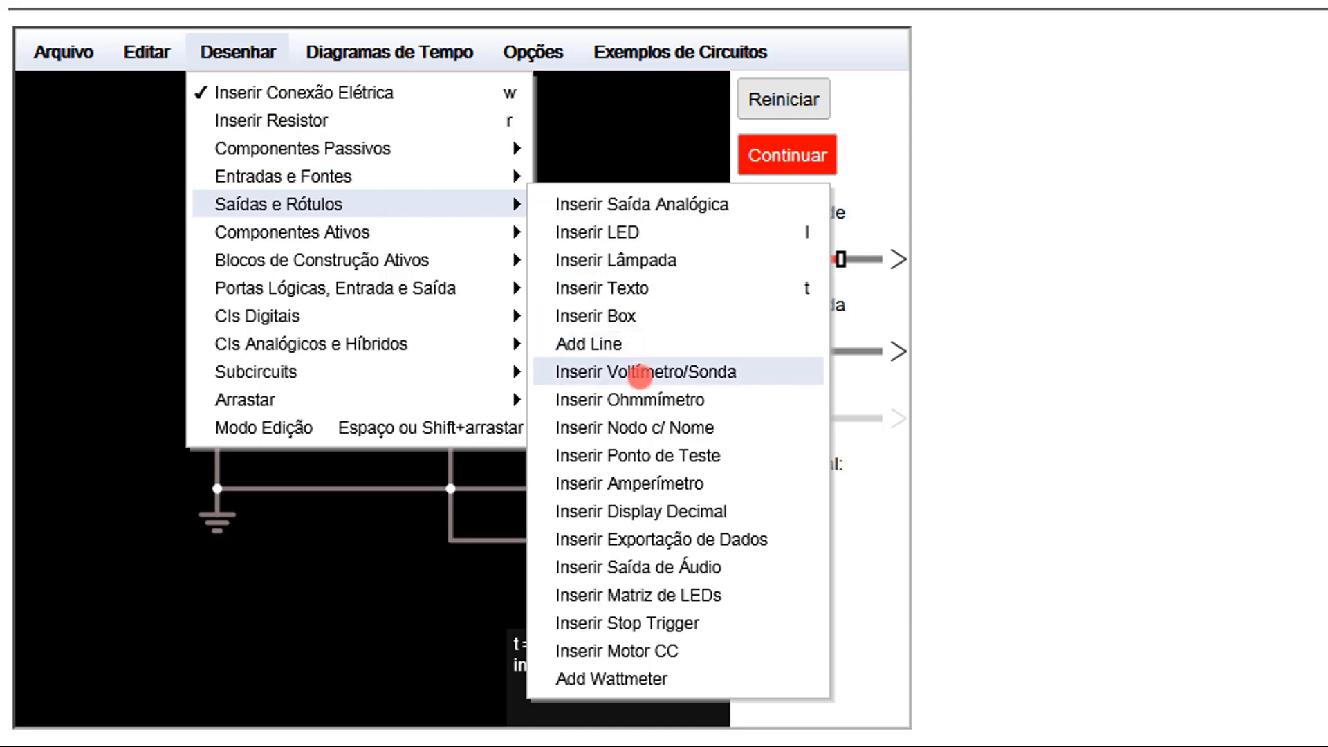
left_click(639, 371)
left_click_drag(608, 220, 615, 540)
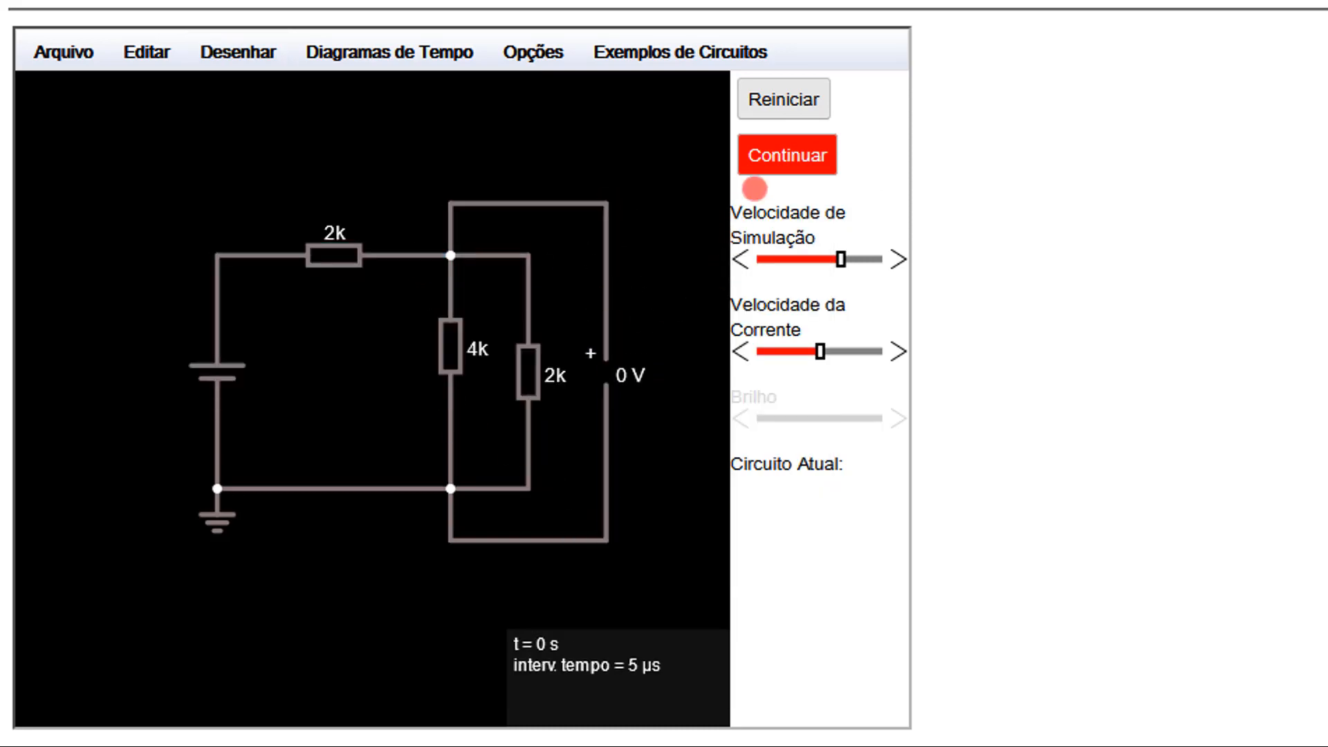
left_click(777, 156)
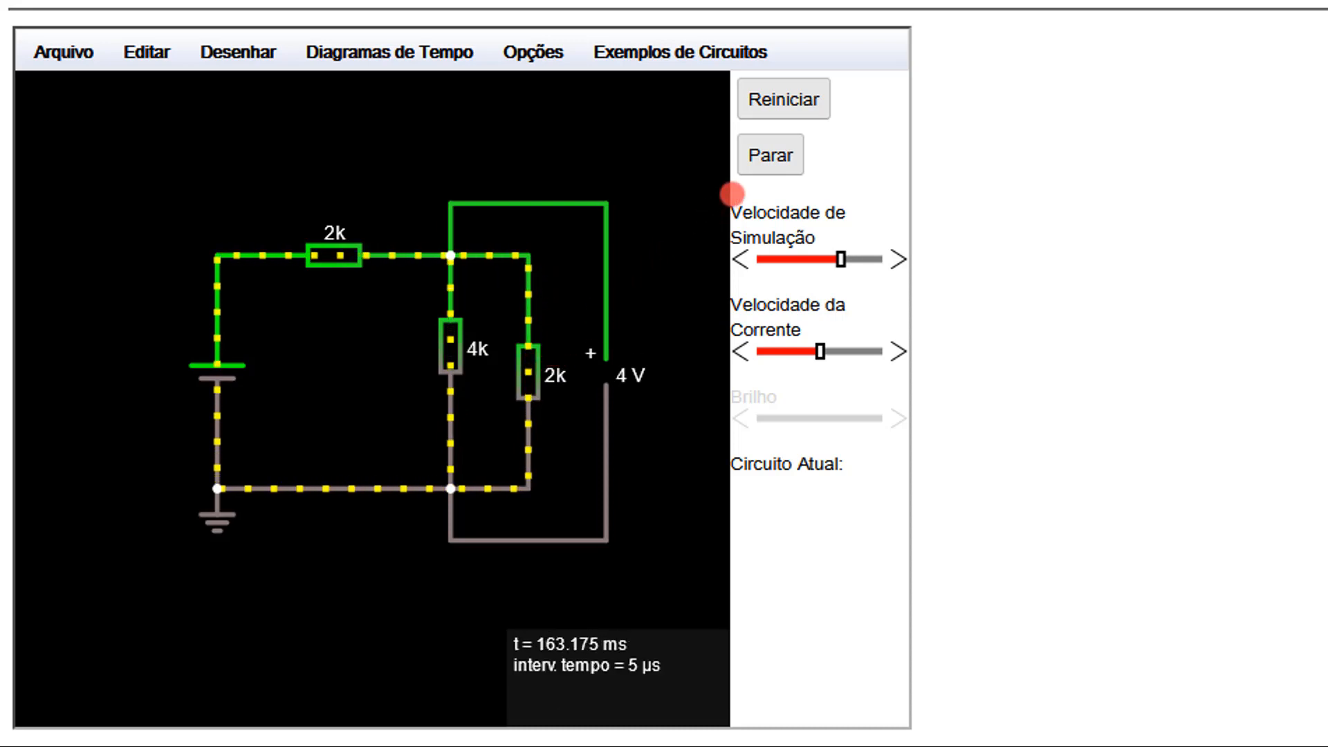
Stop the simulation and undo the voltmeter and the wires routed above and below the parallel branch
left_click(752, 159)
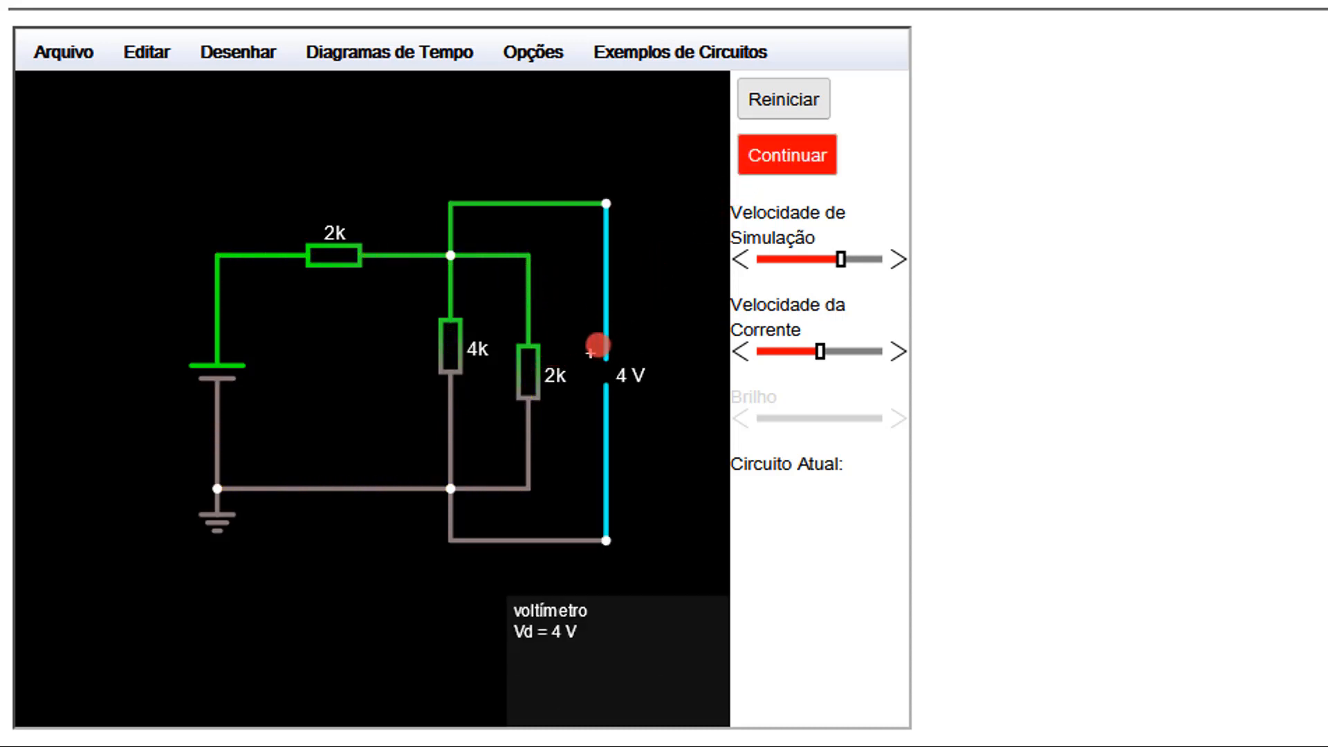
key("ctrl+z")
key("ctrl+z")
key("ctrl+z")
key("ctrl+z")
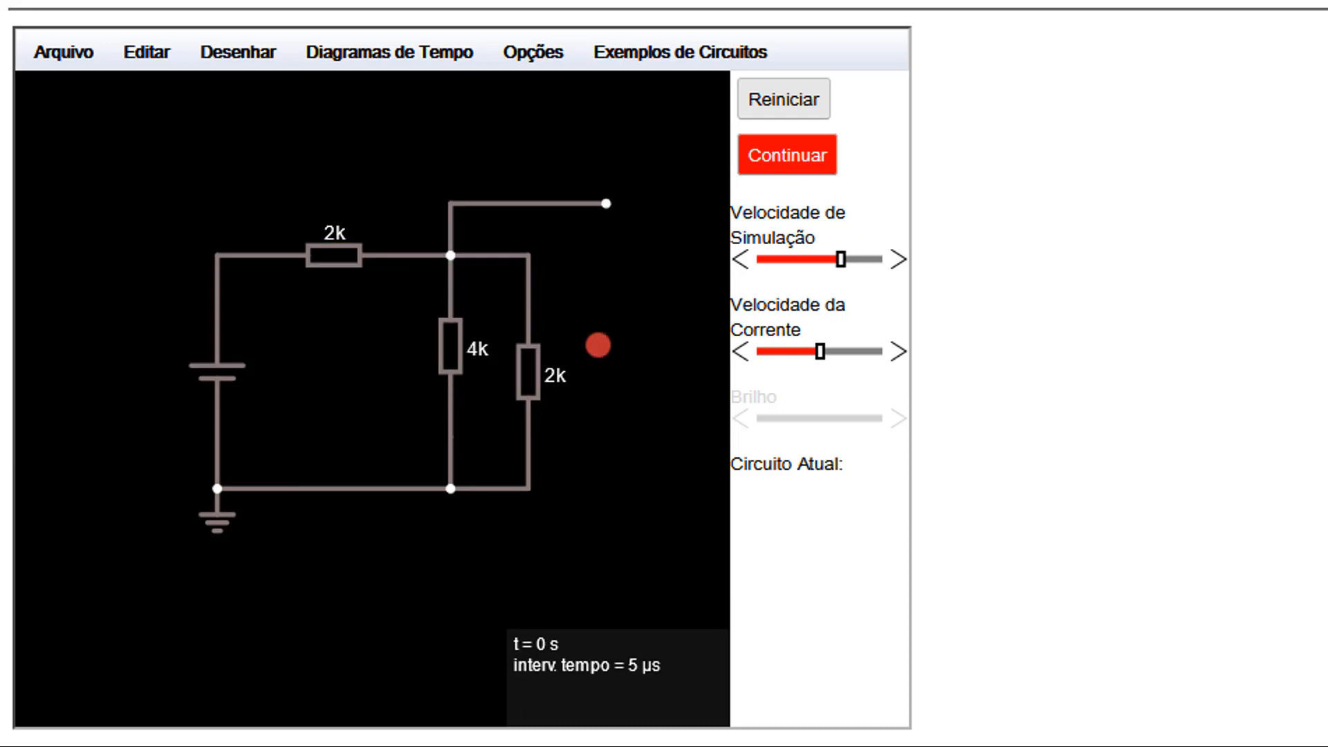
key("ctrl+z")
key("ctrl+z")
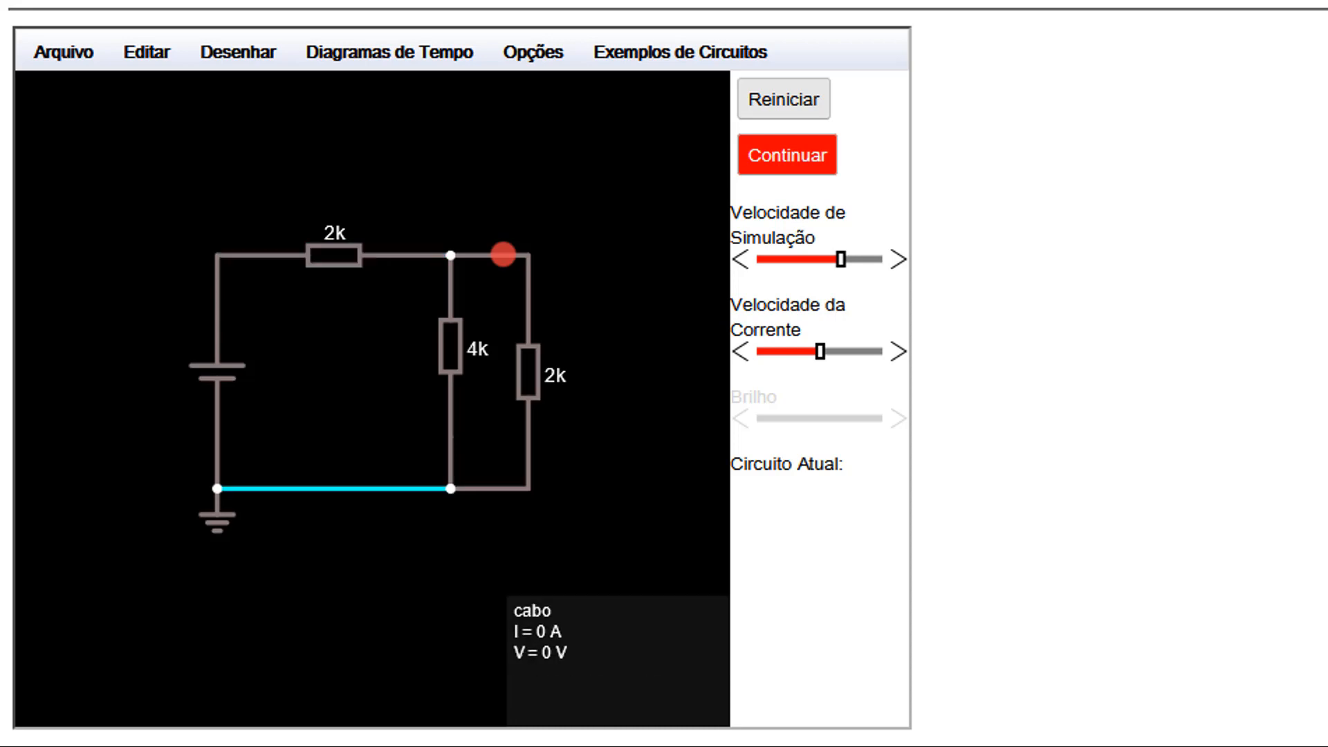
Enable the current display on the wire between the ground node and the 4k resistor's lower node, then run and stop the simulation
right_click(306, 488)
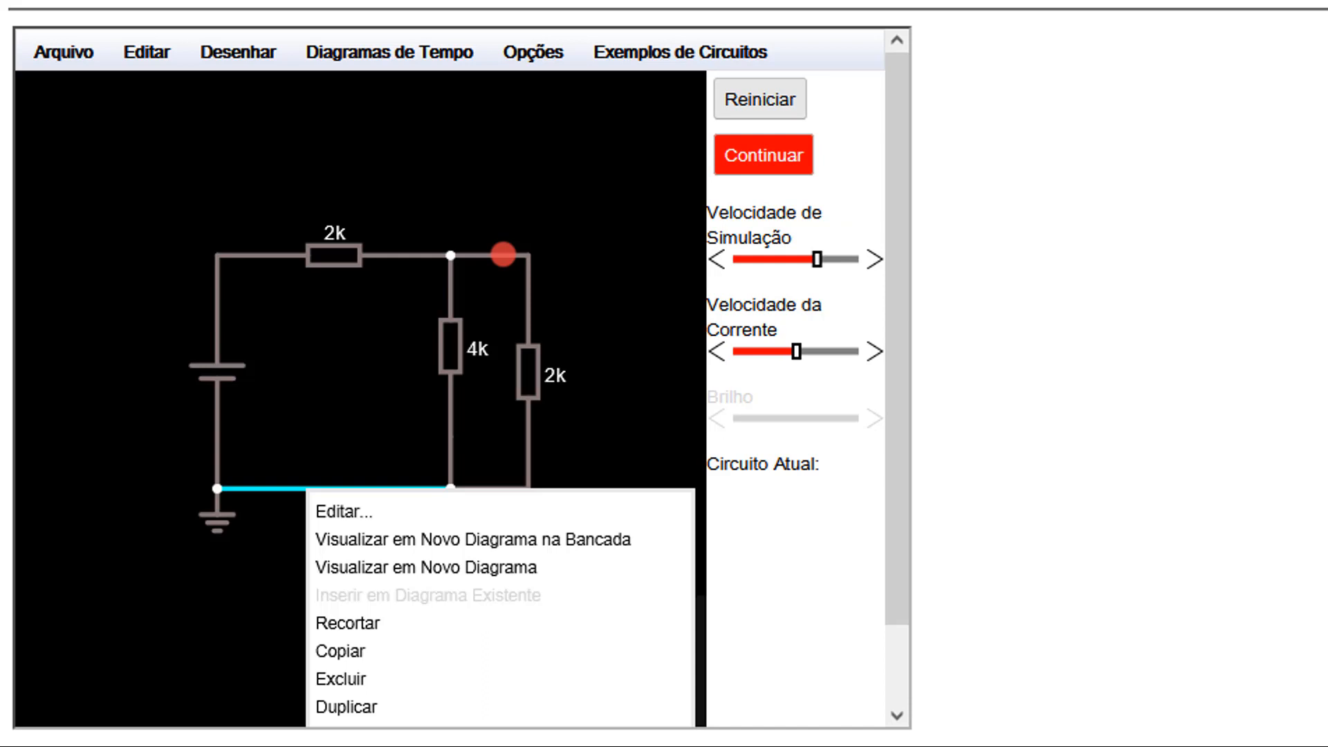
left_click(344, 511)
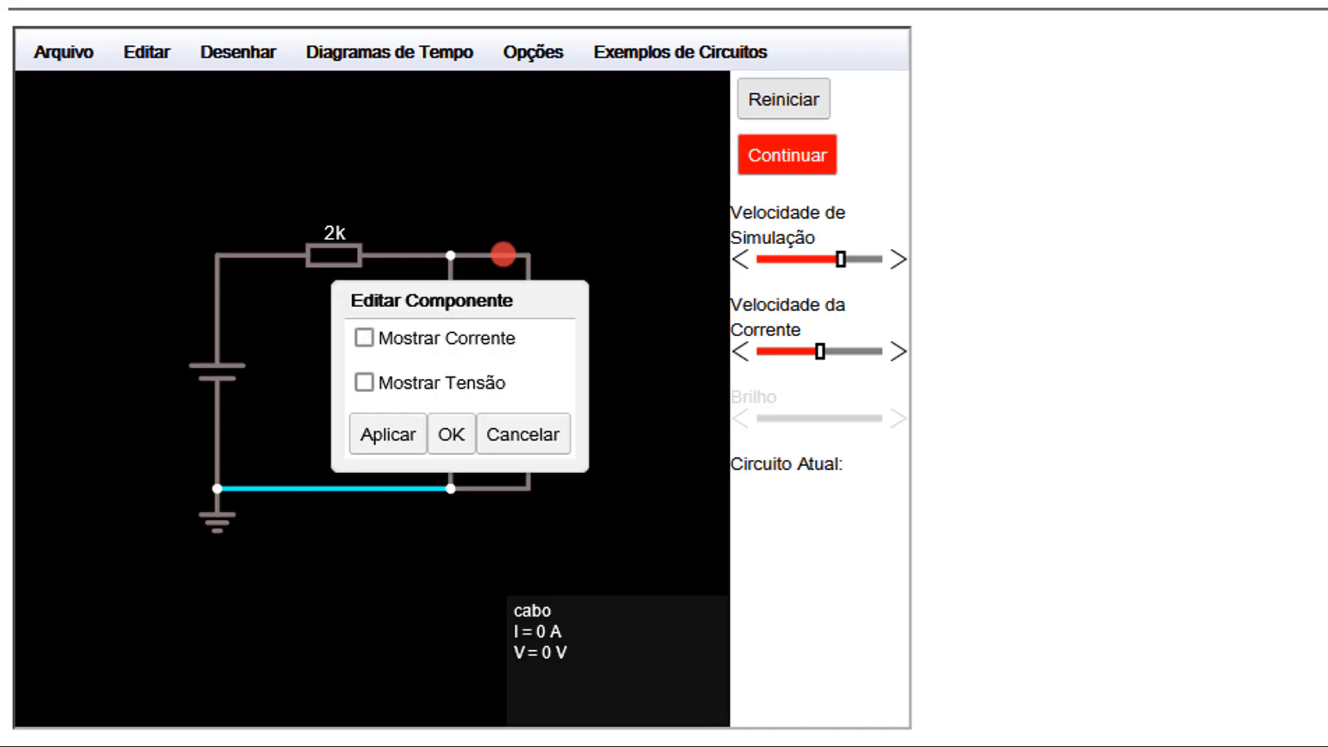
left_click(363, 338)
left_click(451, 434)
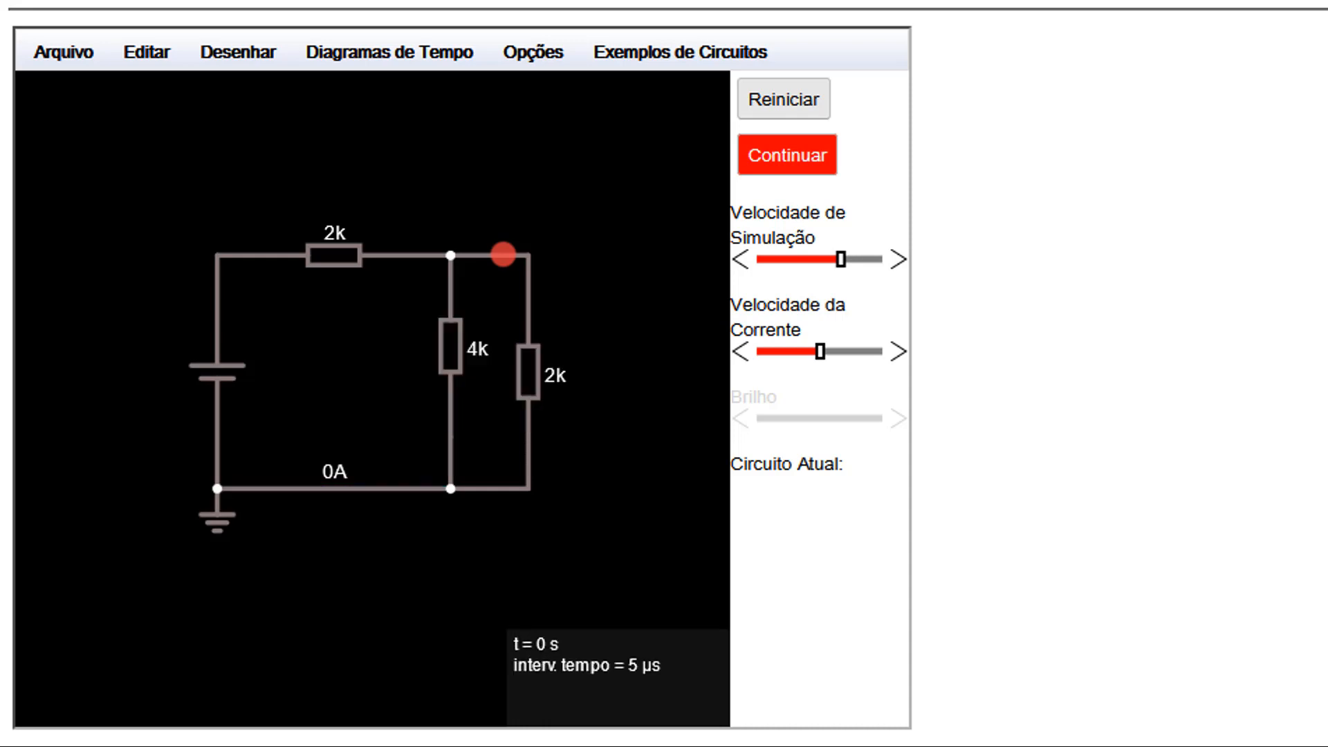
left_click(787, 155)
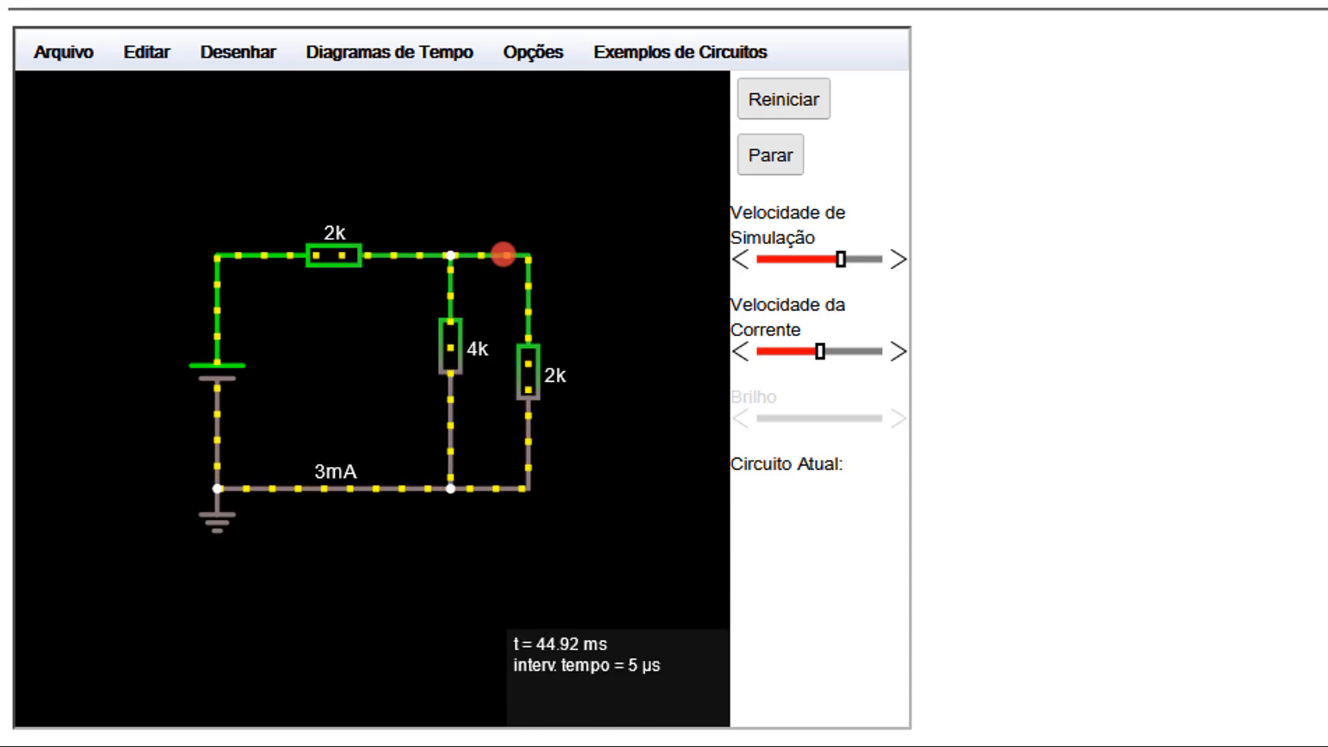
left_click(770, 155)
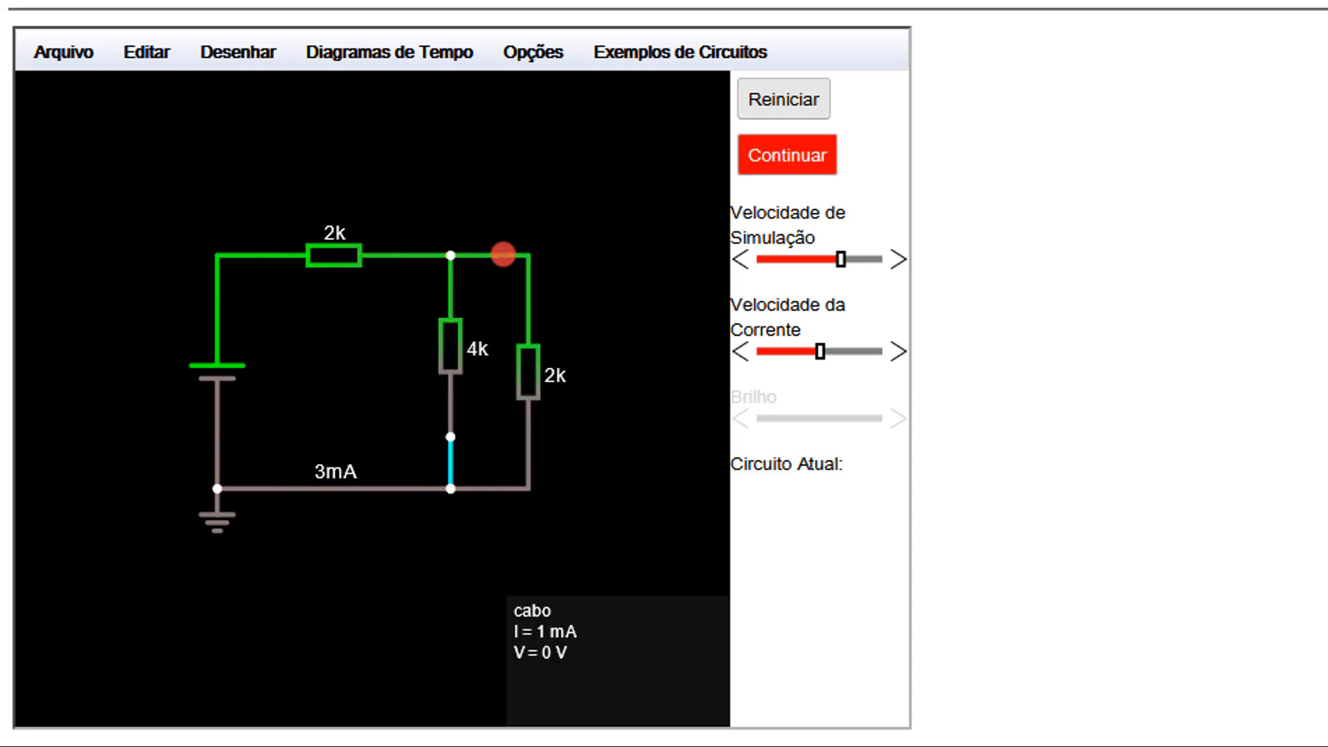
Enable the current display on the short wire segment directly below the 4k resistor
right_click(451, 470)
left_click(489, 490)
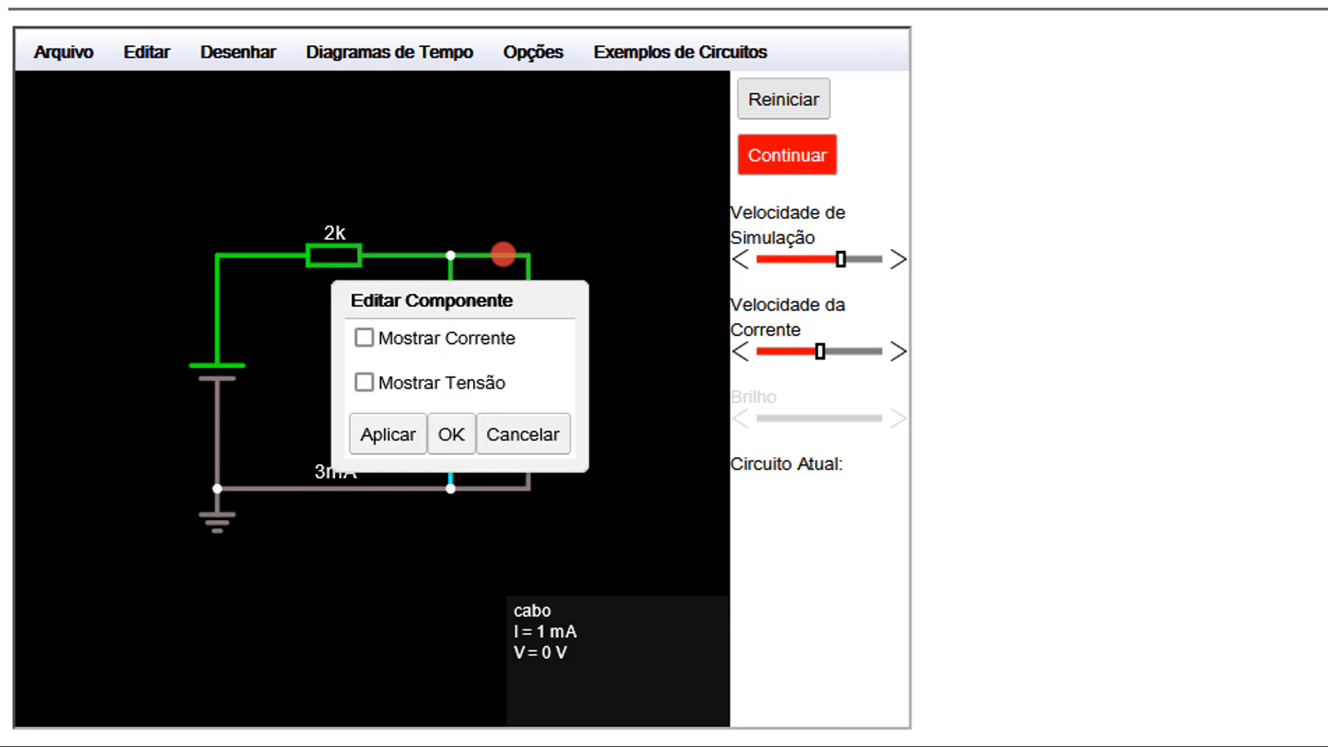
left_click(364, 338)
left_click(451, 435)
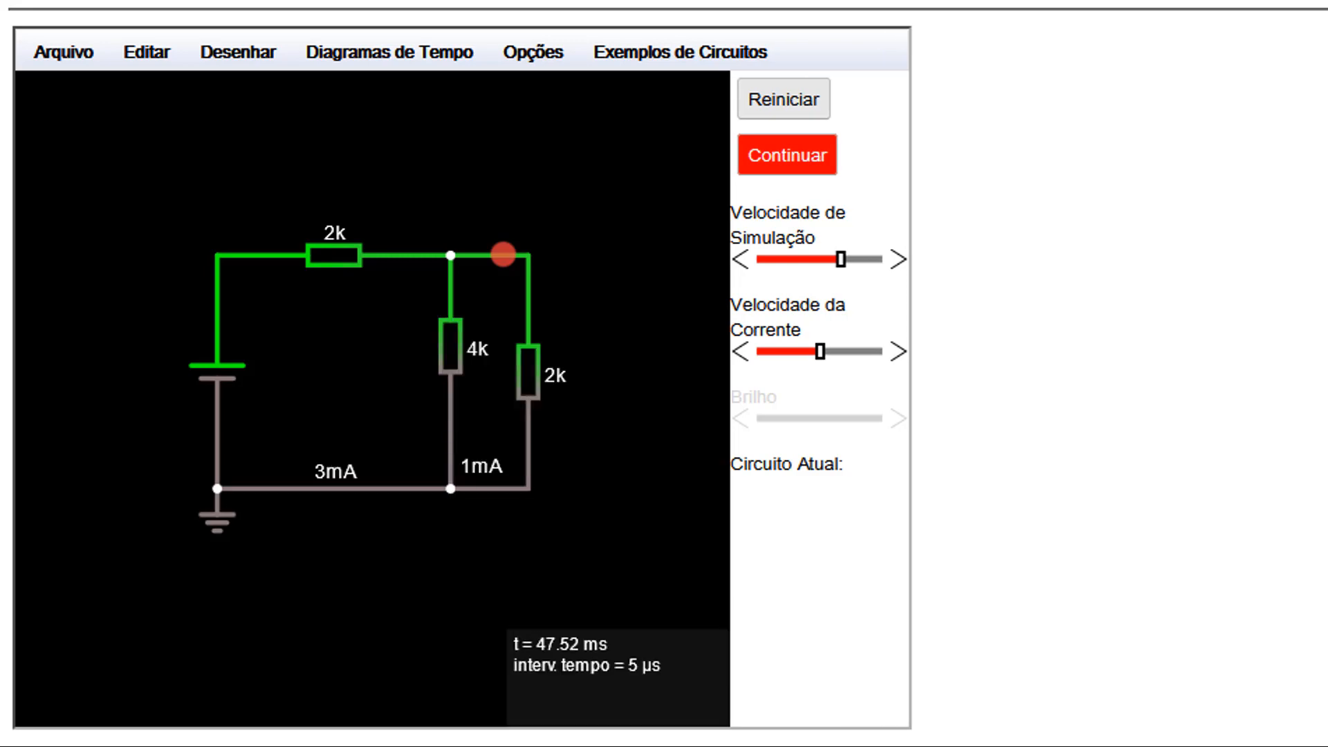
Enable the current display on the wire joining the upper ends of the 4k and parallel 2k resistors, then run and stop the simulation
mouse_move(503, 254)
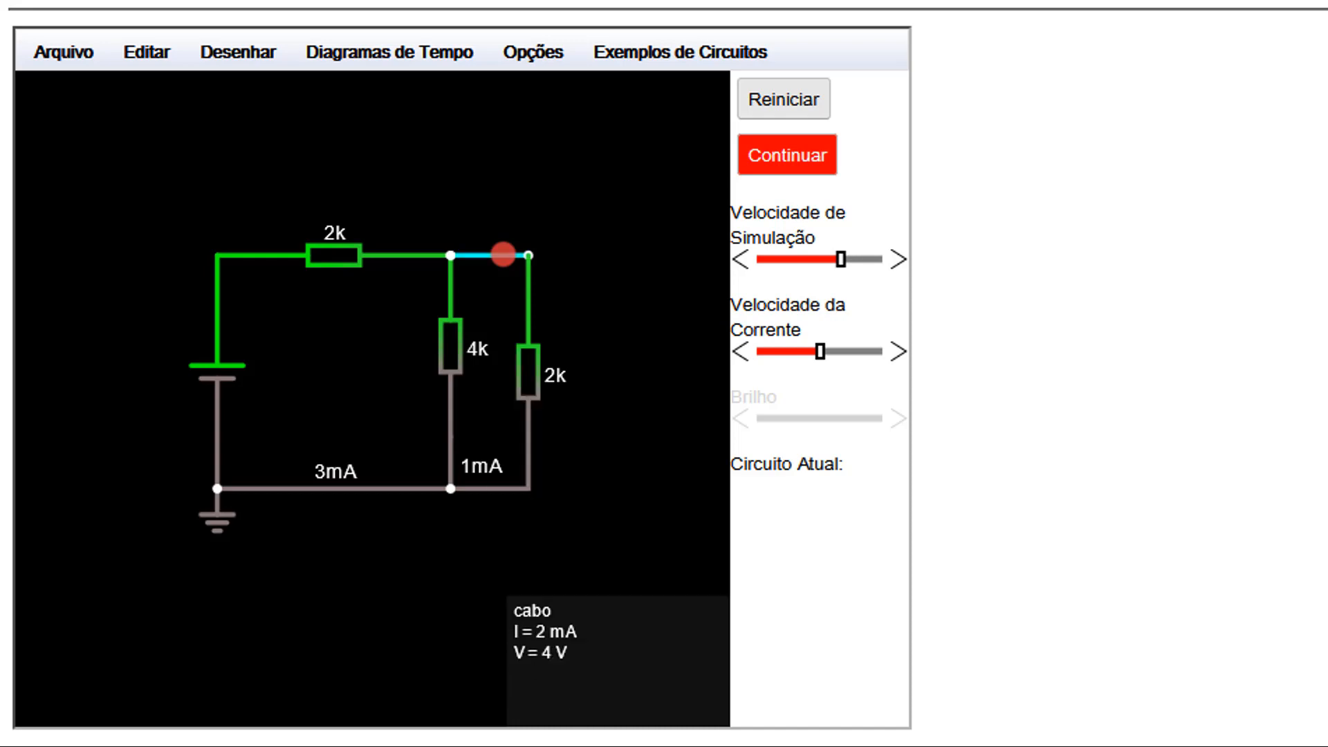
right_click(502, 253)
left_click(513, 274)
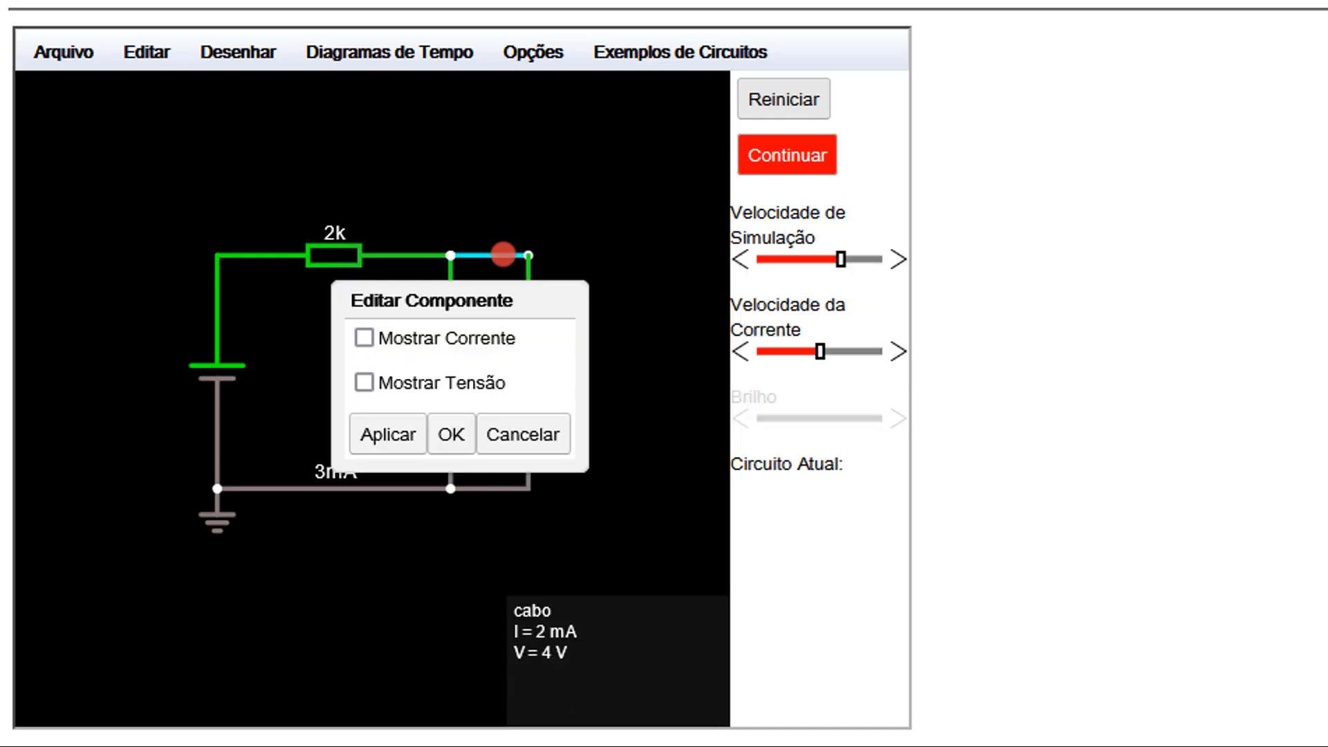
left_click(365, 338)
left_click(451, 434)
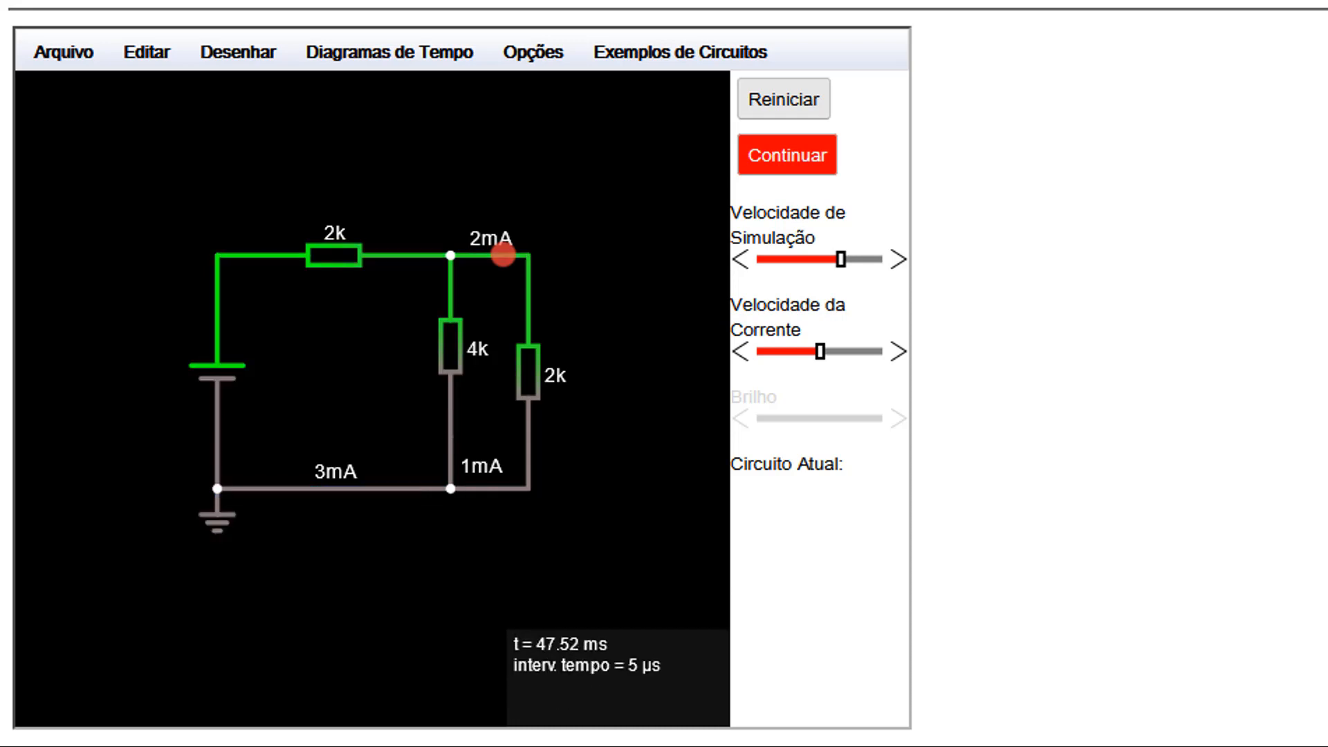
left_click(787, 155)
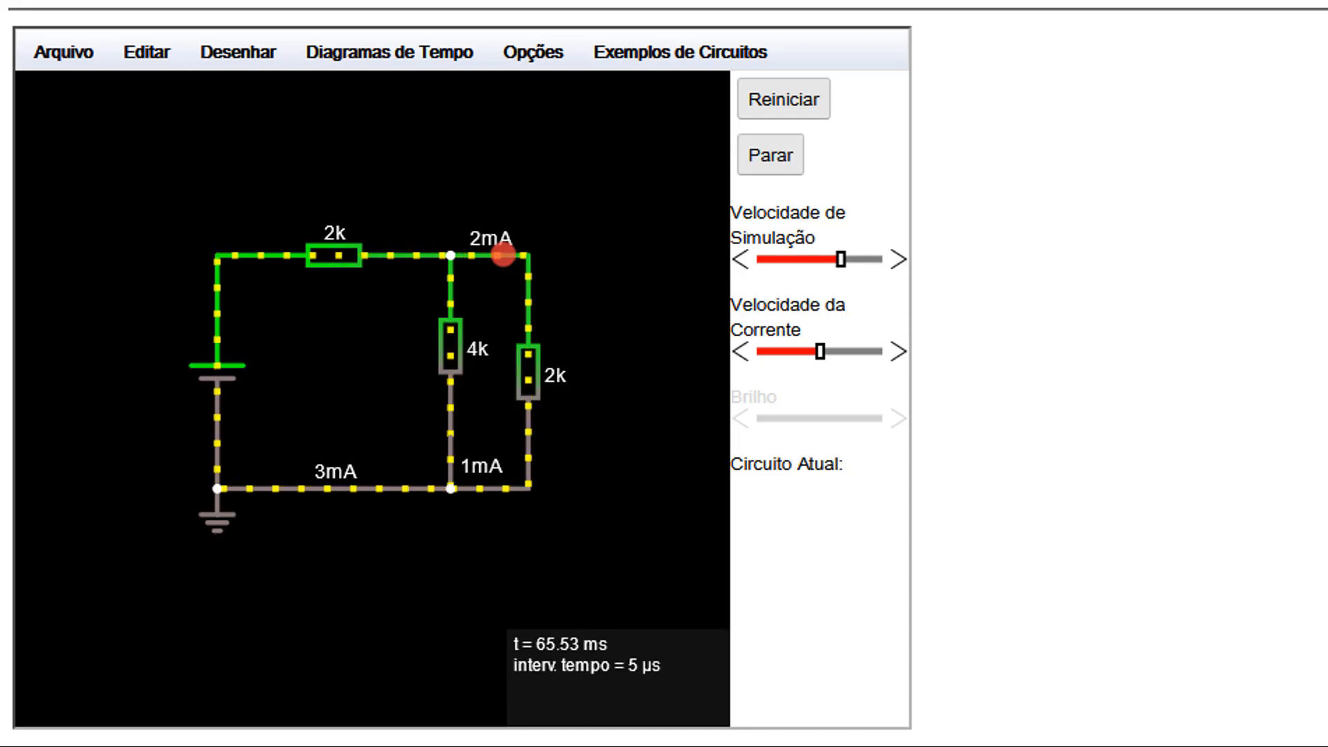
left_click(770, 155)
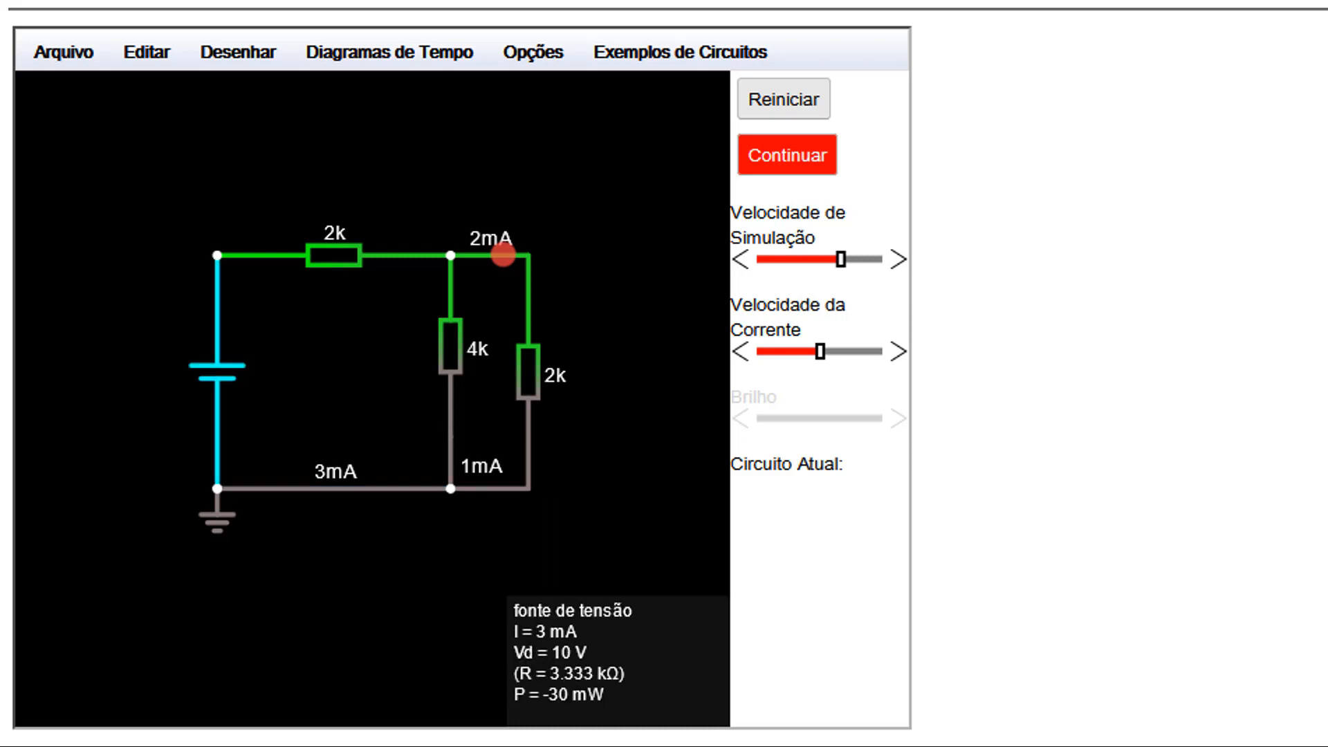
Delete the three current-labelled wires: the lower return wire, the segment below the 4k resistor and the upper link to the parallel 2k resistor
right_click(272, 488)
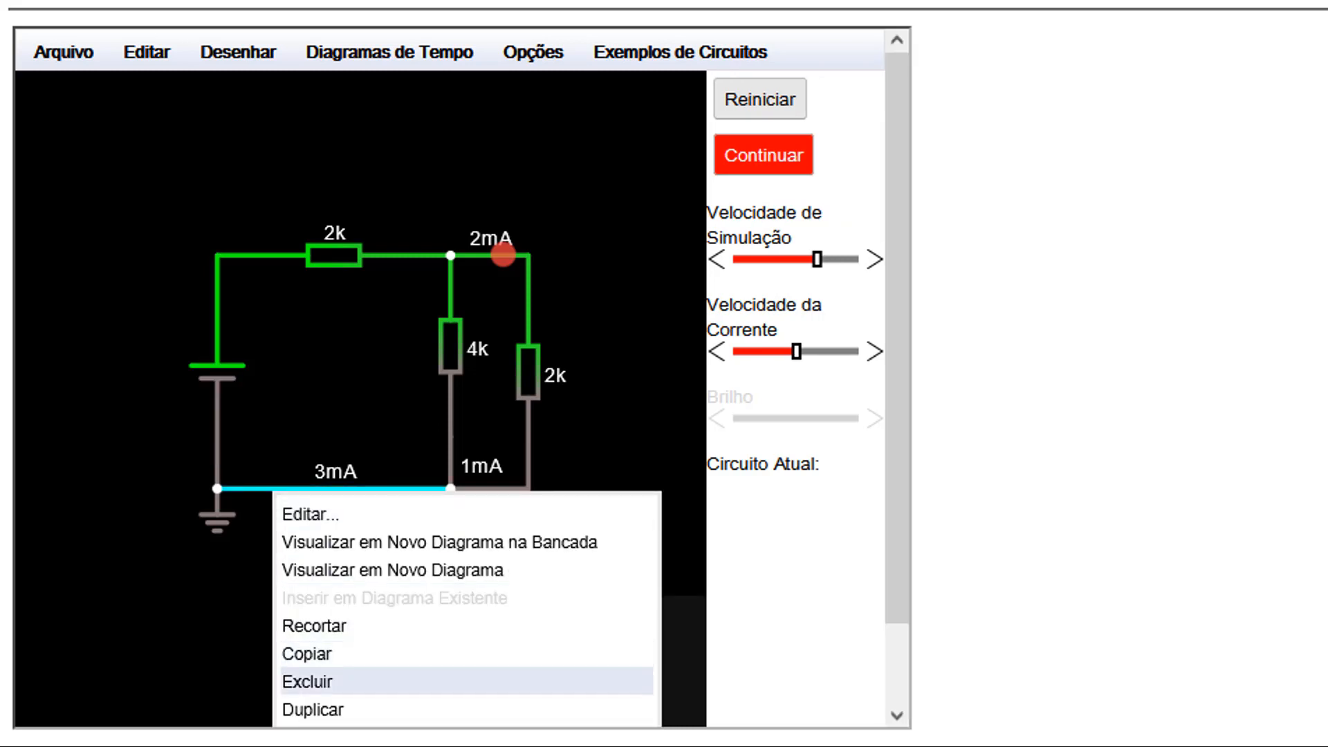
left_click(308, 682)
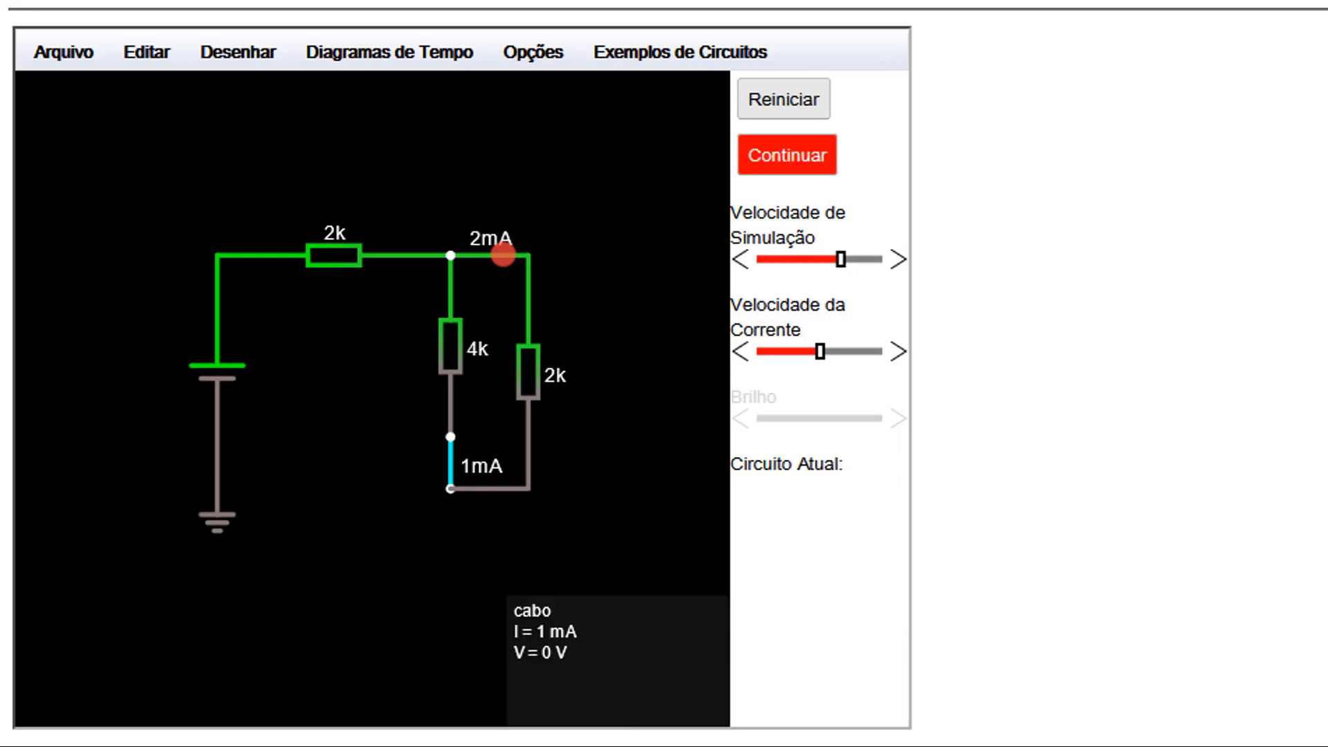
right_click(450, 470)
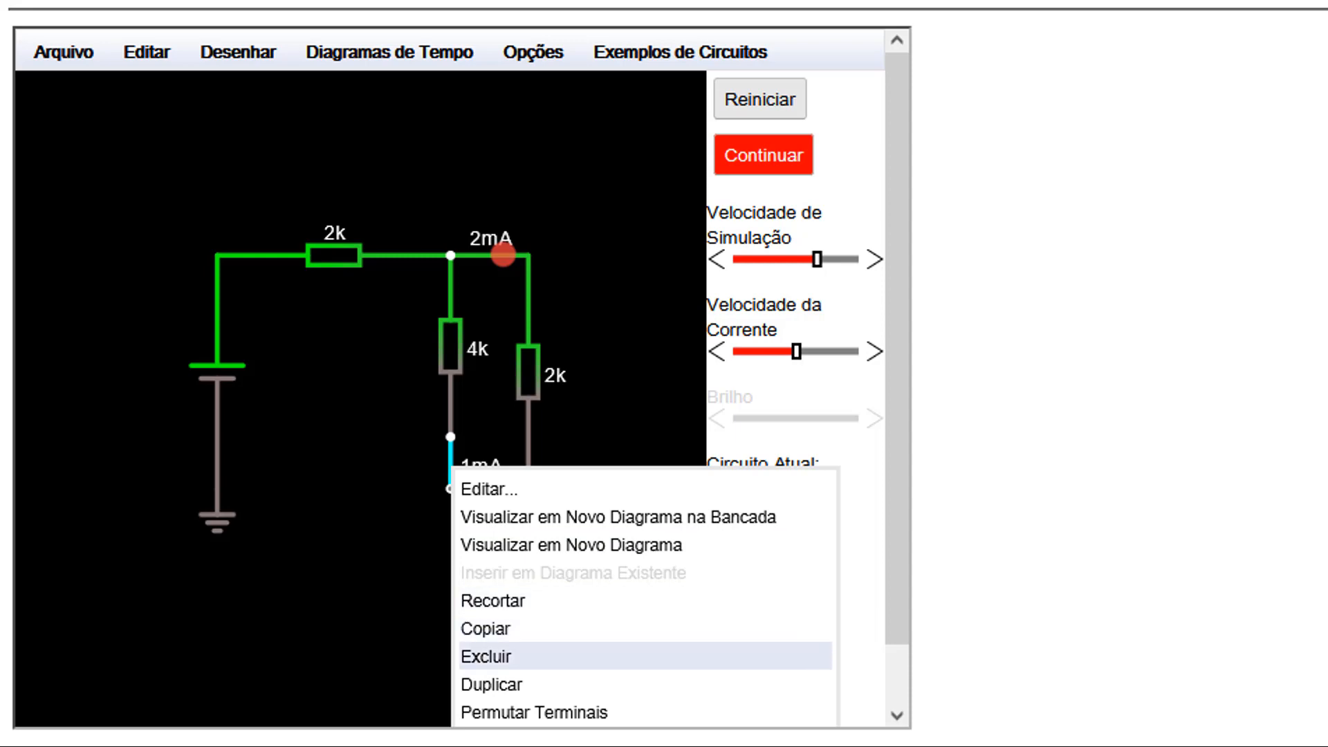
left_click(486, 656)
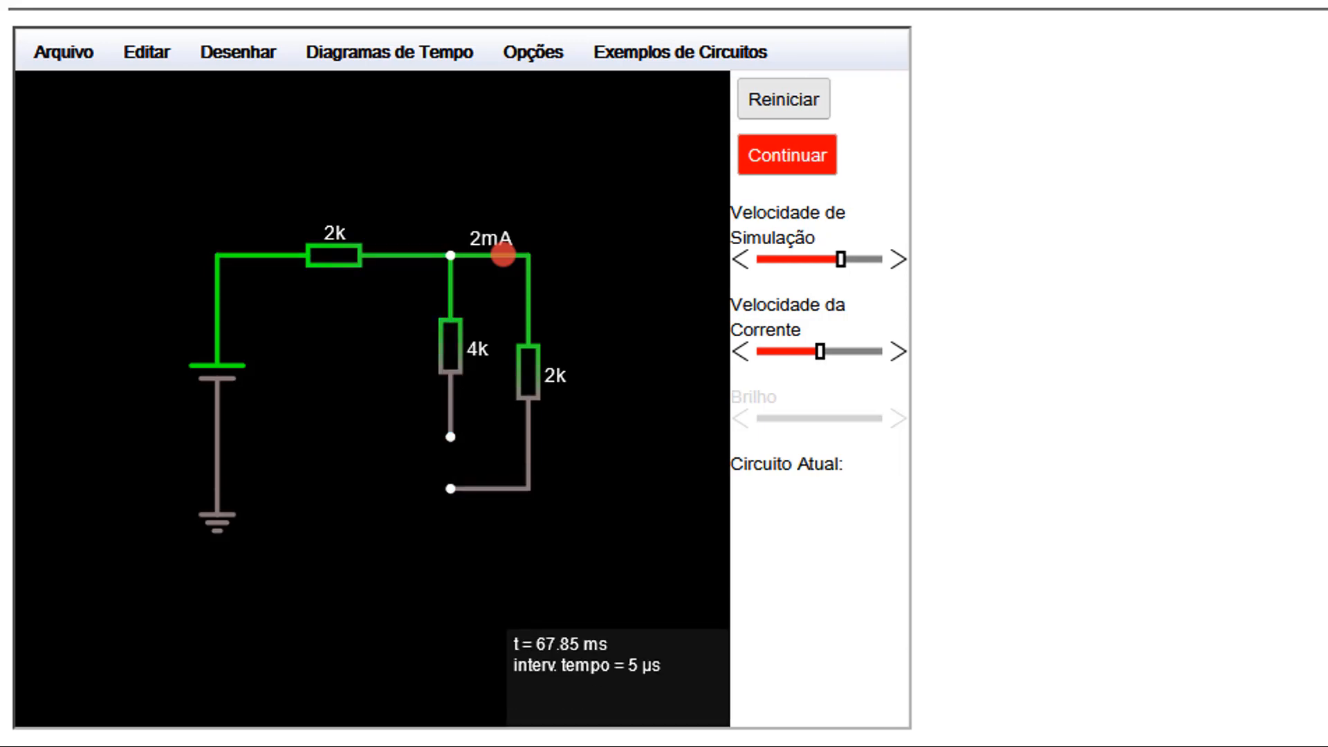
right_click(502, 254)
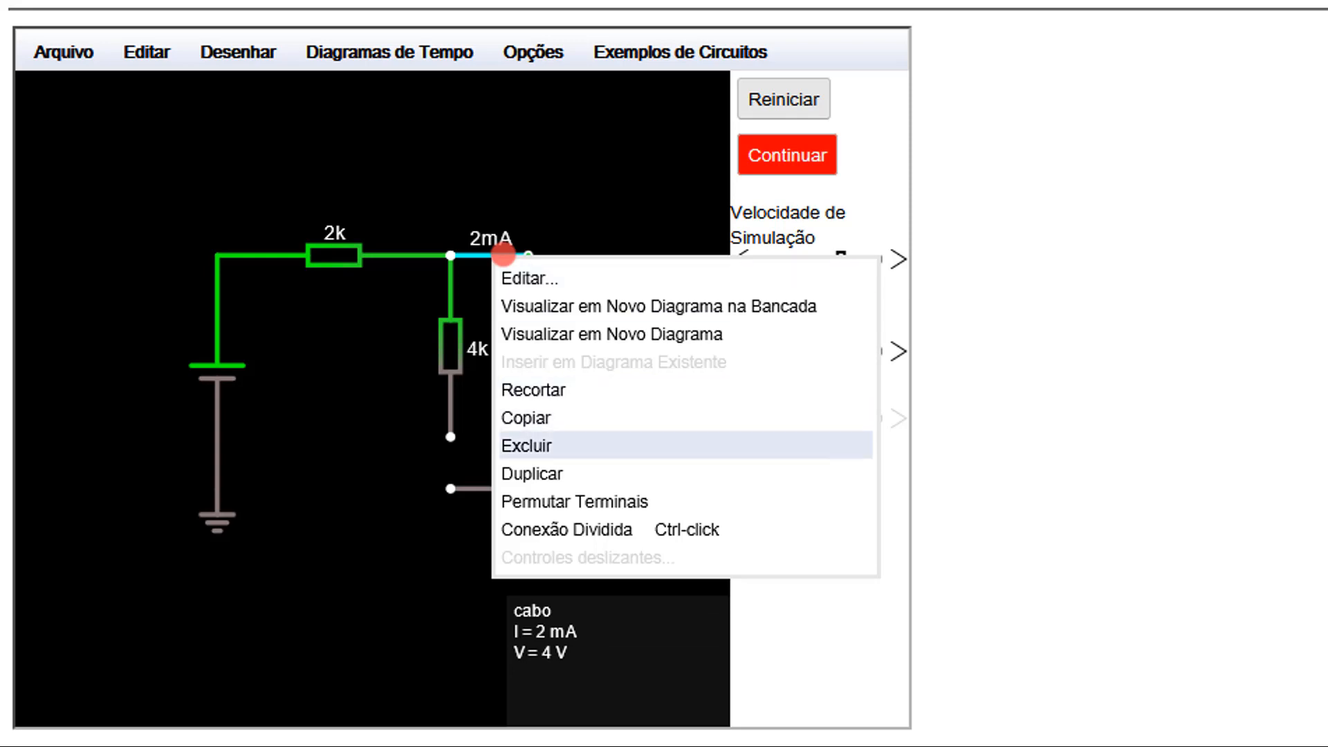
key("Return")
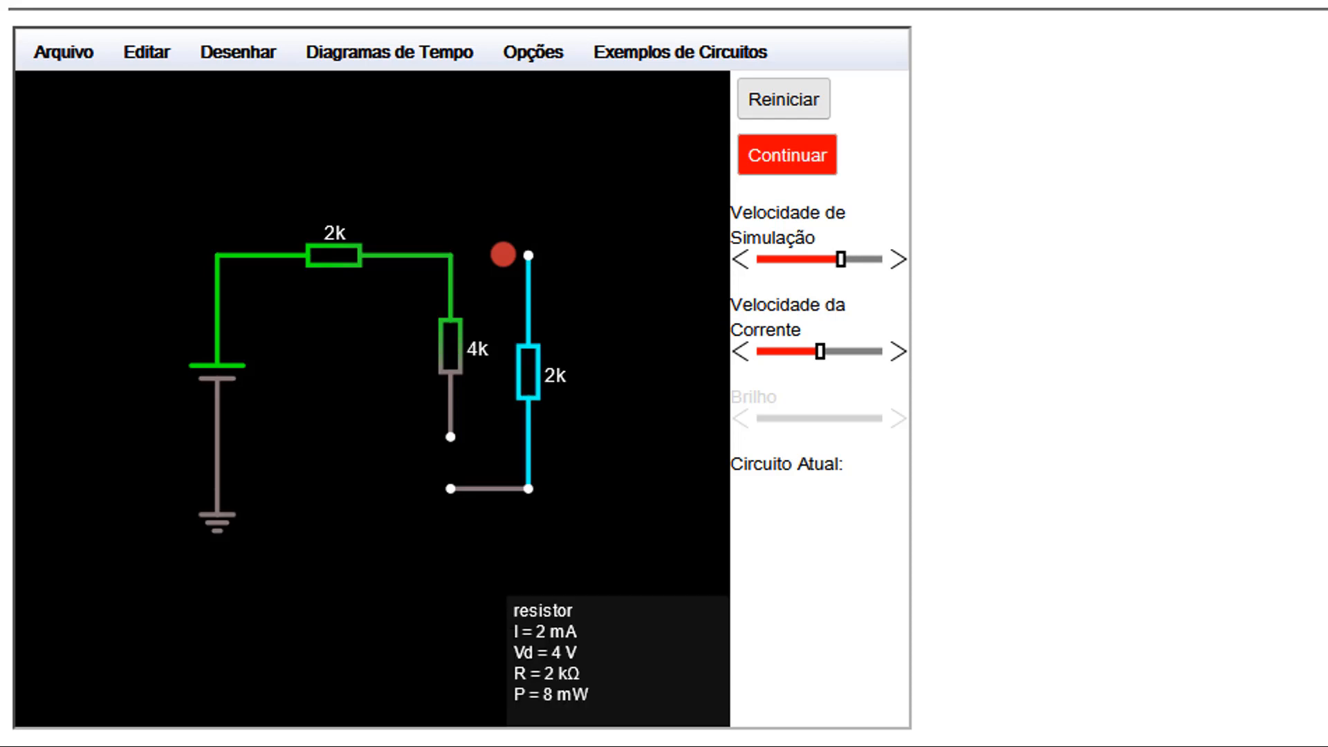
Insert ammeters in the lower return gap, below the 4k resistor and above the parallel 2k branch, then run and stop the simulation to measure currents
left_click(237, 53)
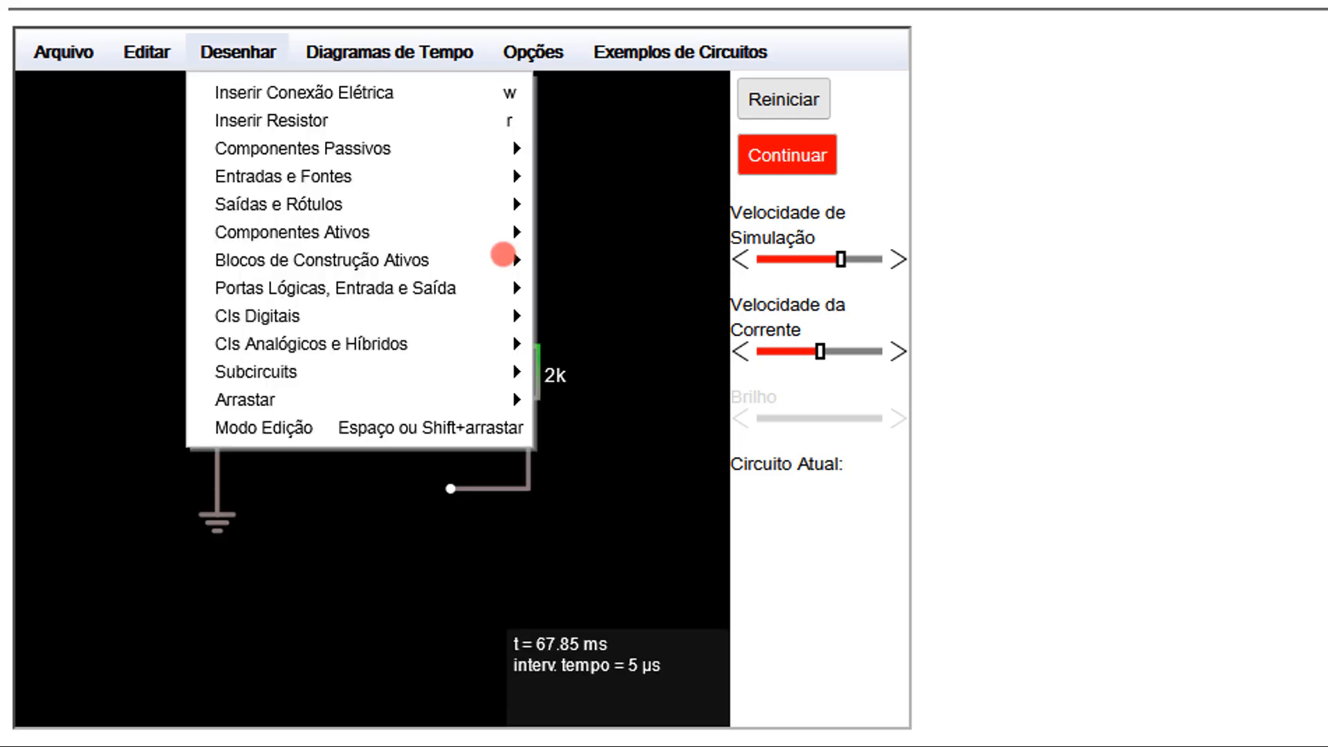
mouse_move(278, 205)
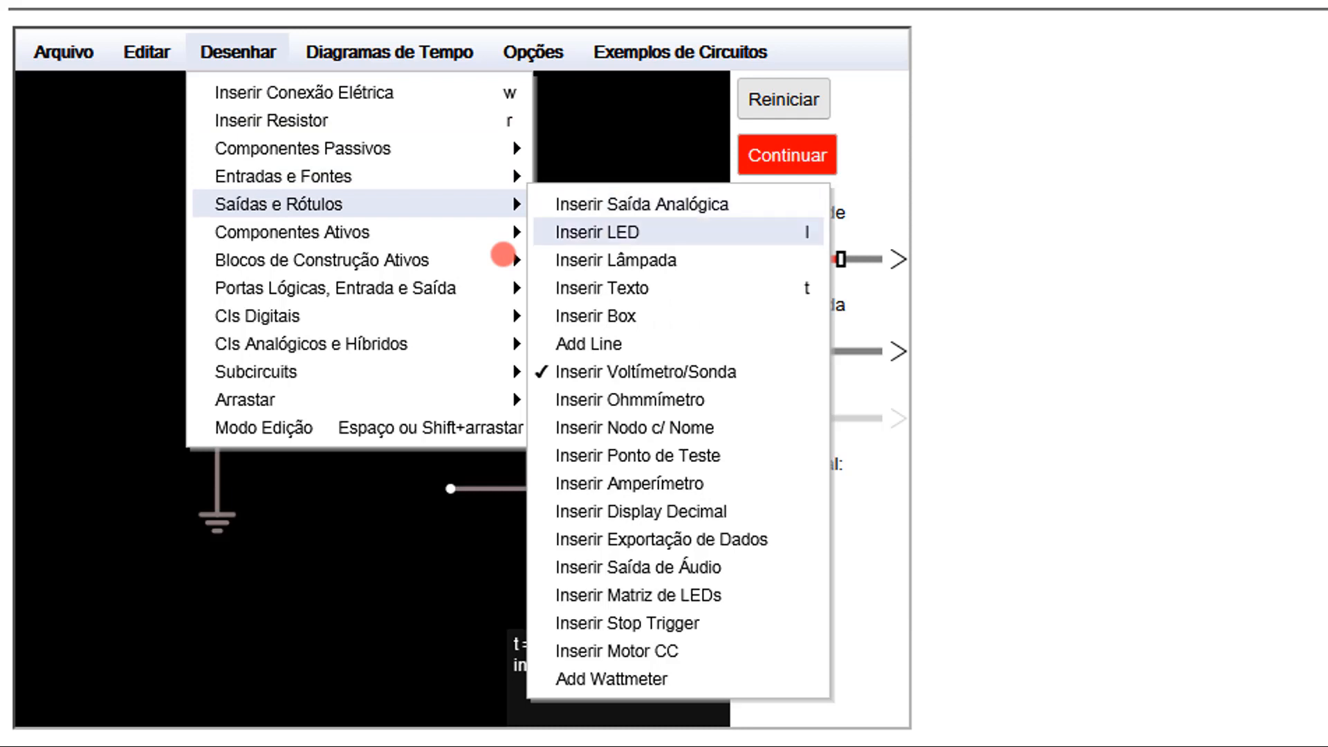
left_click(629, 484)
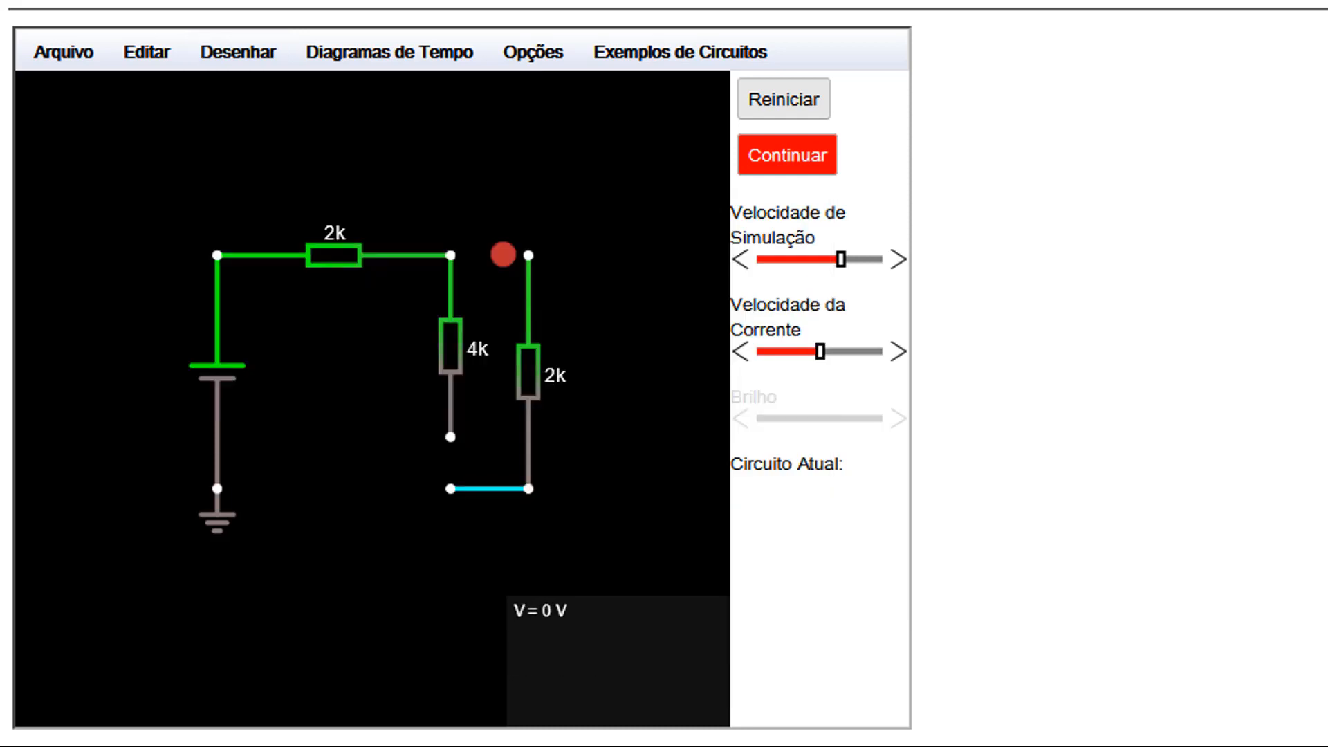
left_click_drag(451, 488, 217, 488)
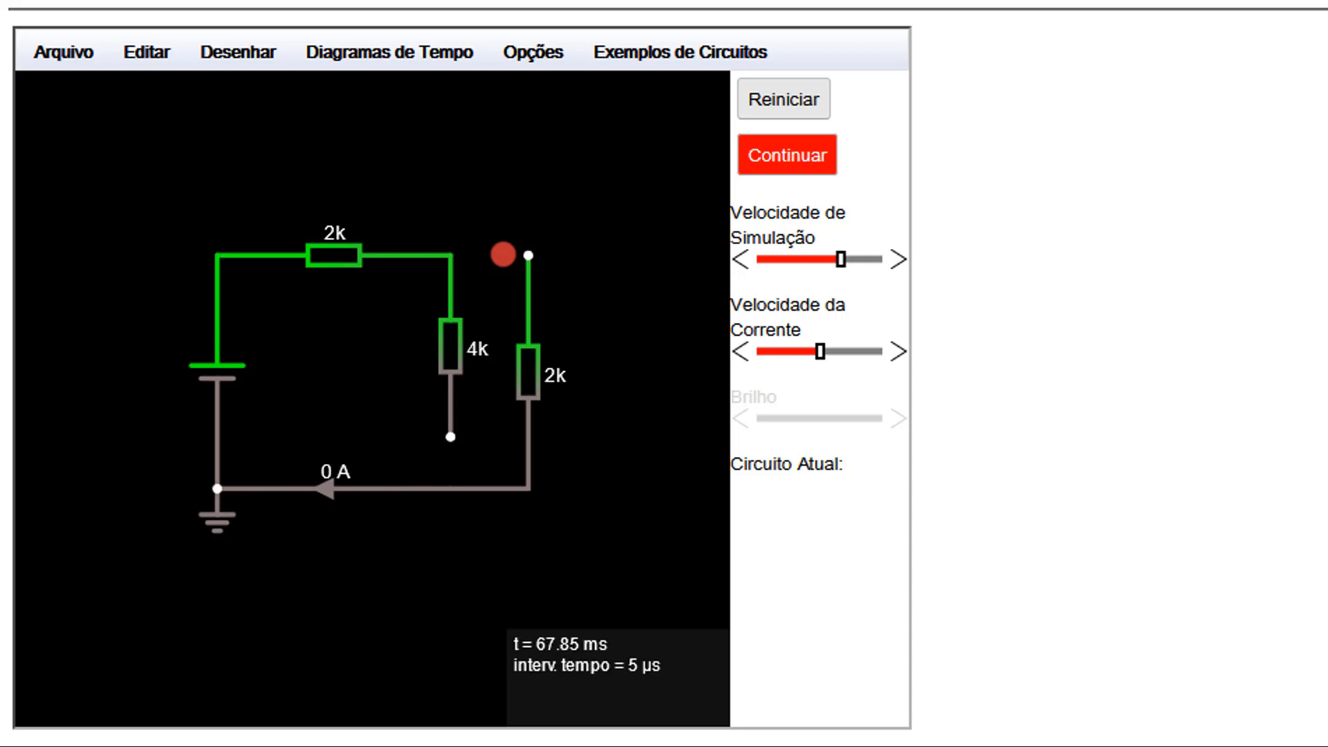
left_click_drag(450, 436, 451, 488)
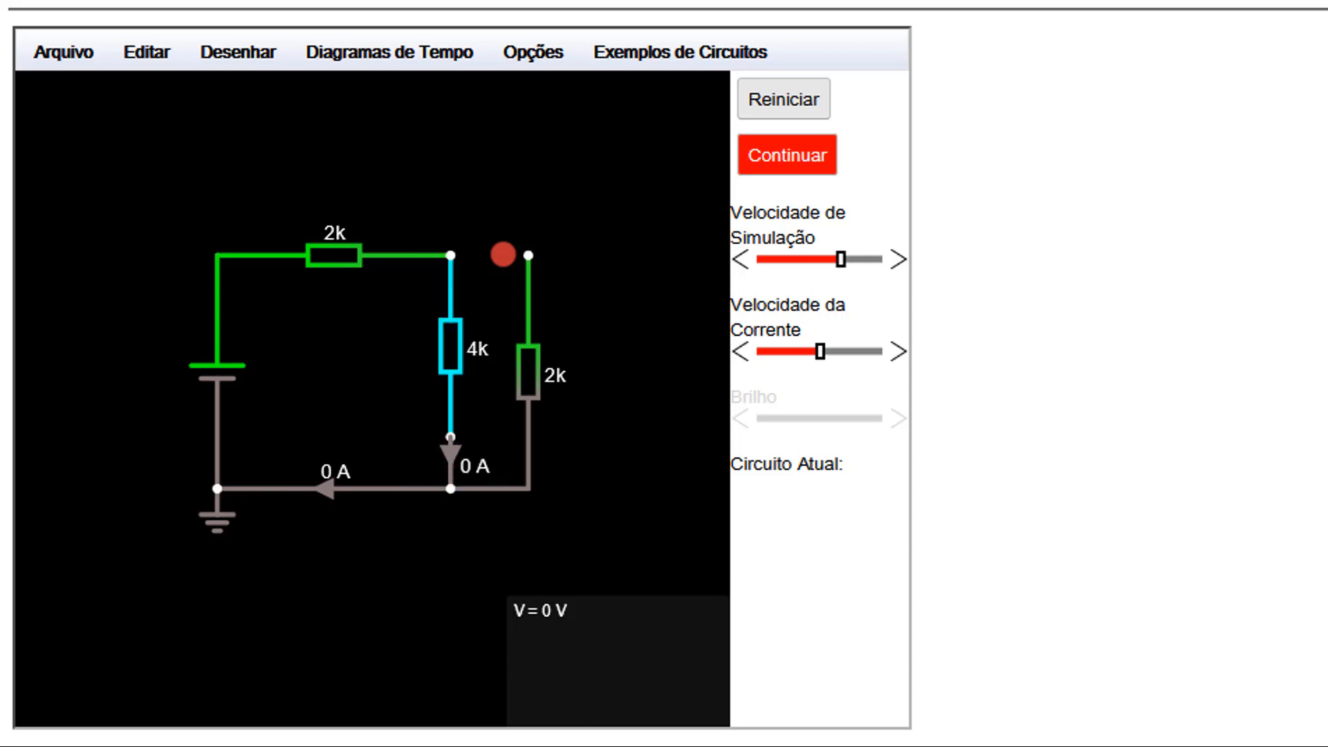
left_click_drag(503, 254, 502, 254)
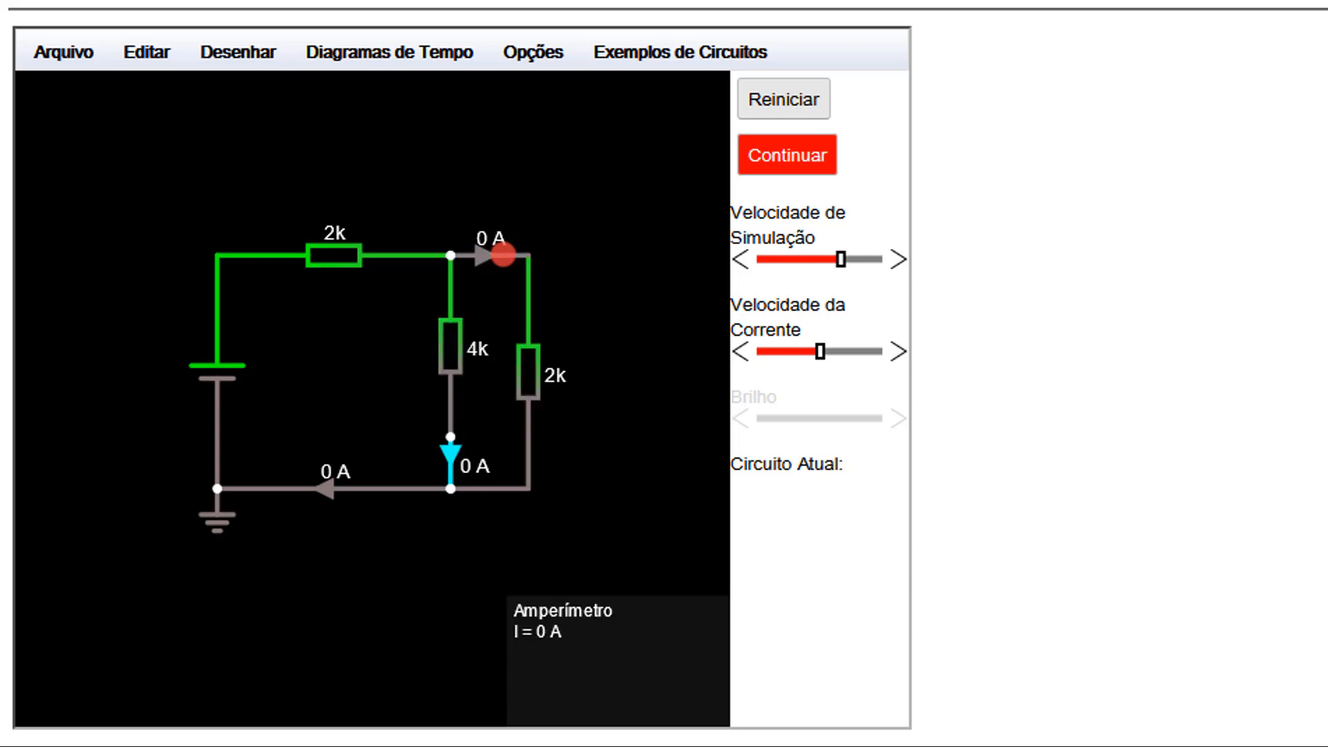
key("space")
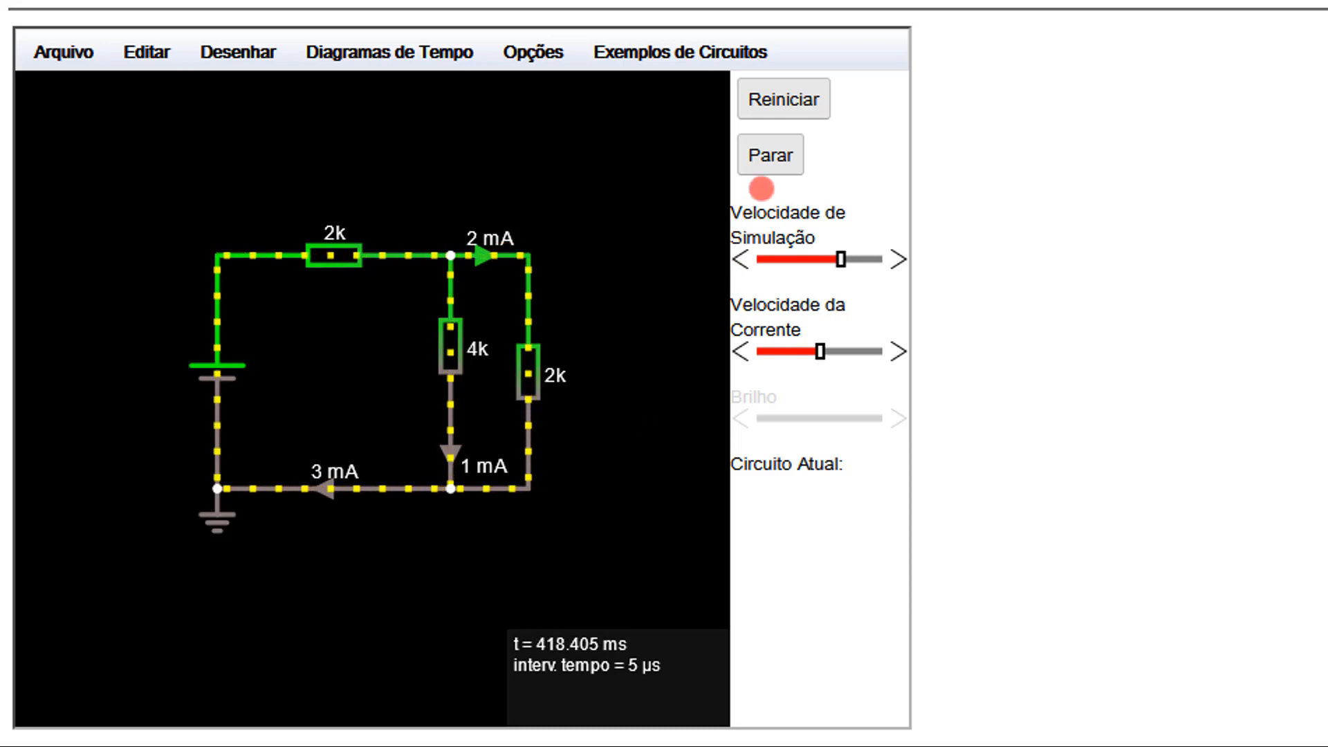
left_click(768, 159)
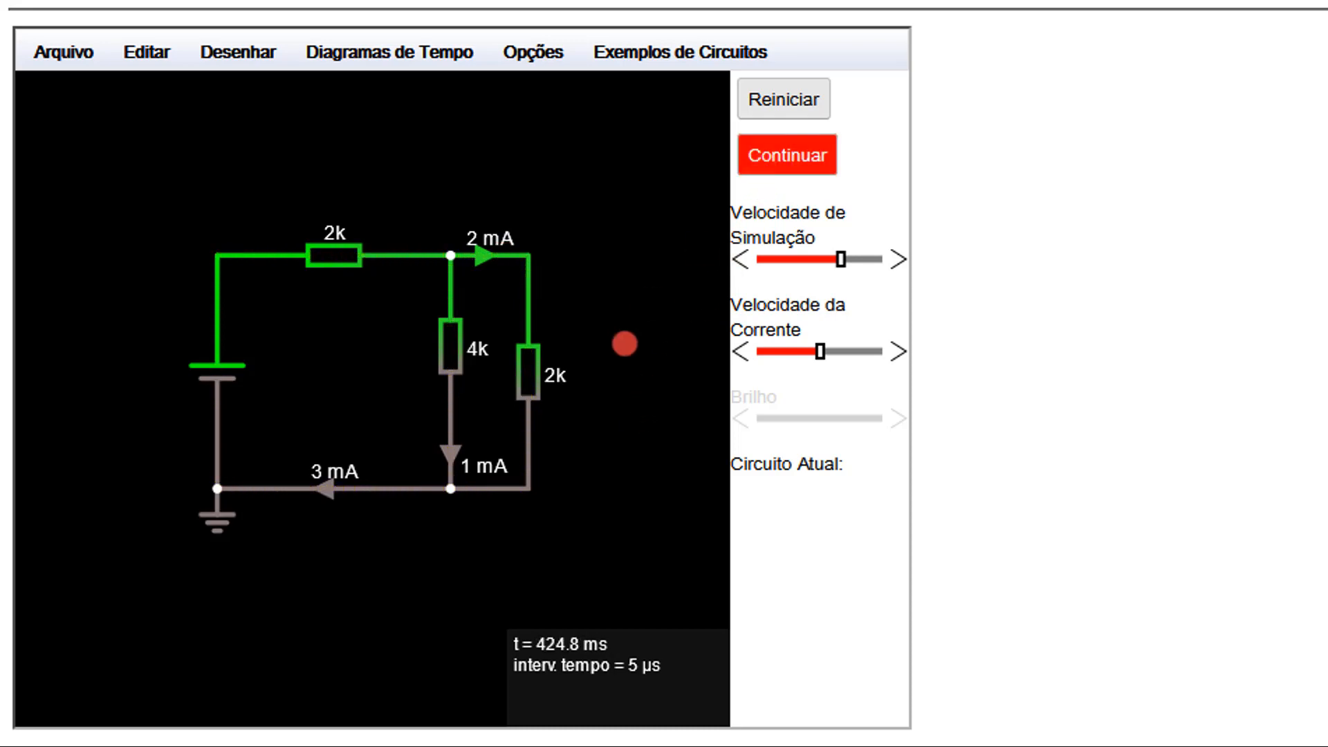